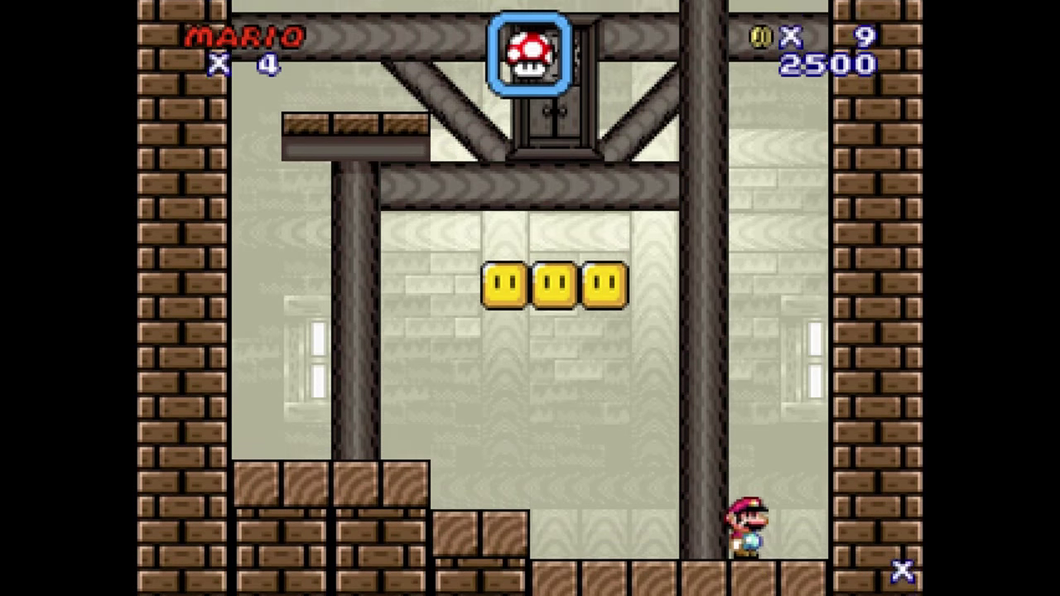
Climb from the ghost house floor past the yellow blocks and the clock to the long ledge beside the staircase.
key("Left")
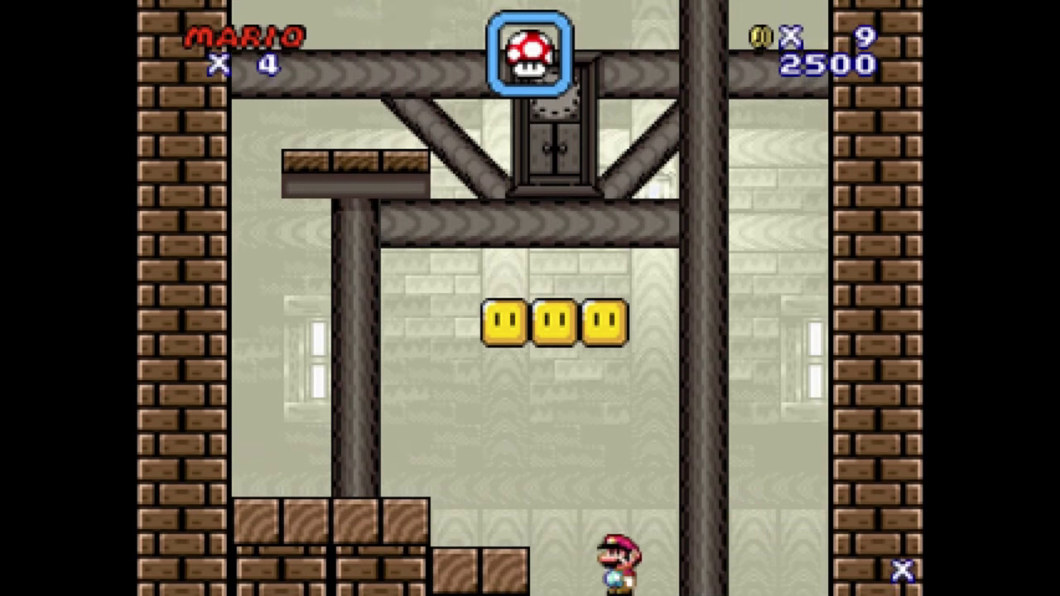
key("z")
key("Right")
key("z")
key("Left")
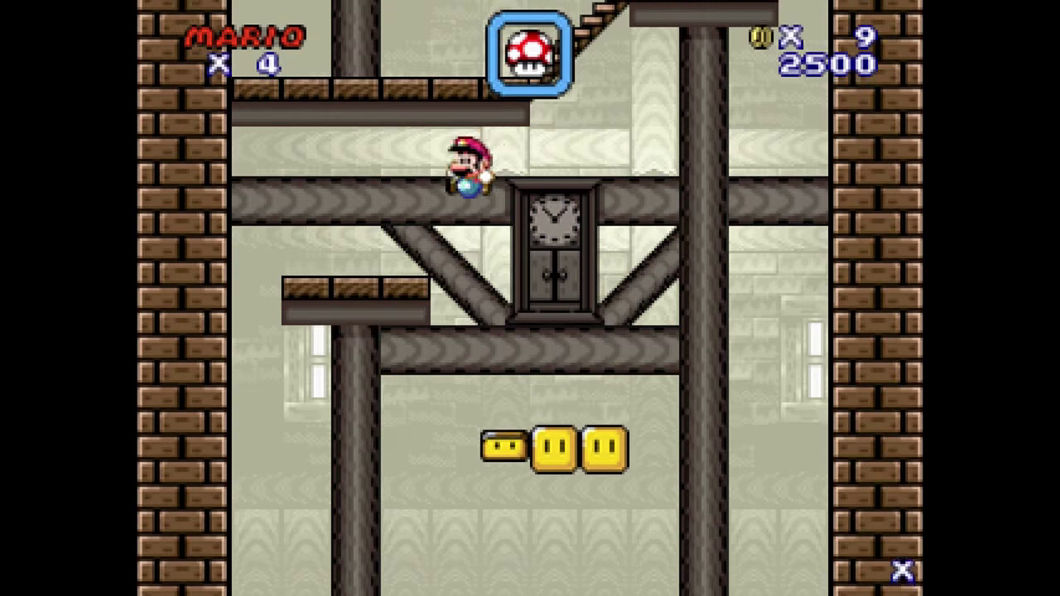
key("Right")
key("z")
key("Right")
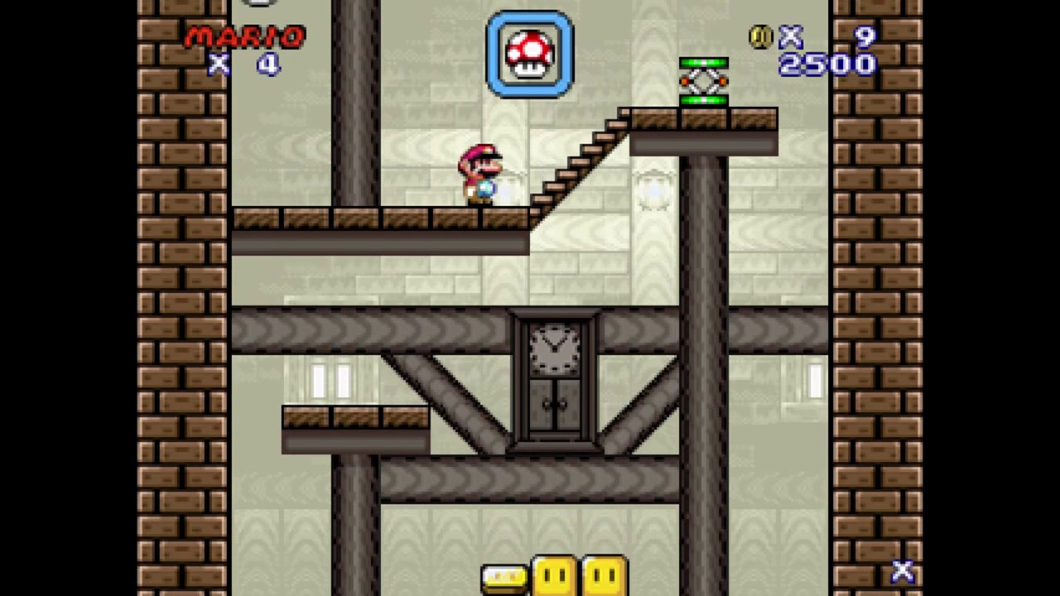
Carry the springboard down to the pillar on the long ledge and bounce from it onto the platform above.
key("x")
key("Left")
key("z")
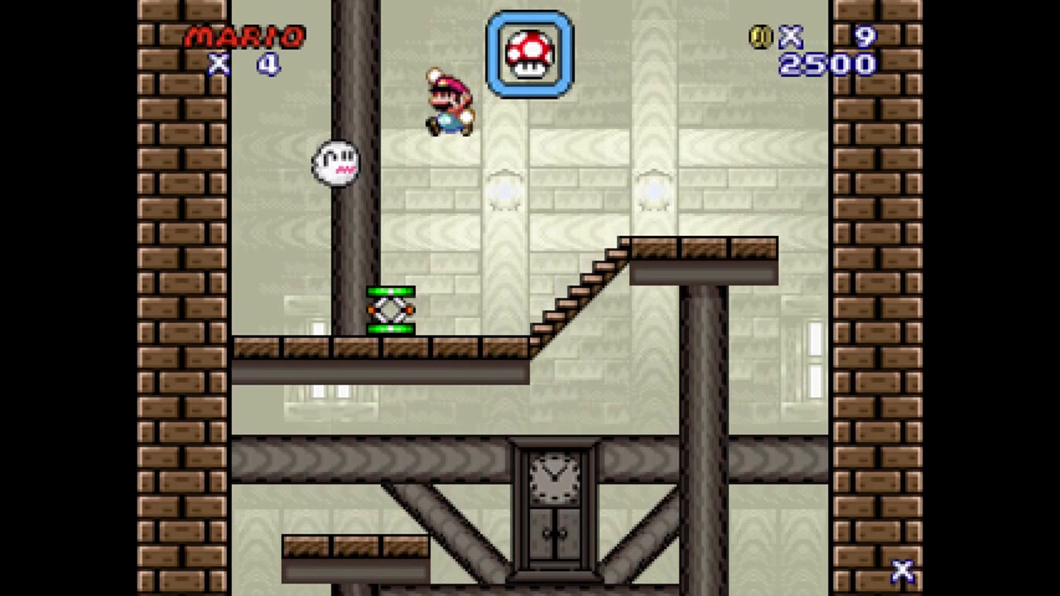
key("Left")
key("z")
key("Right")
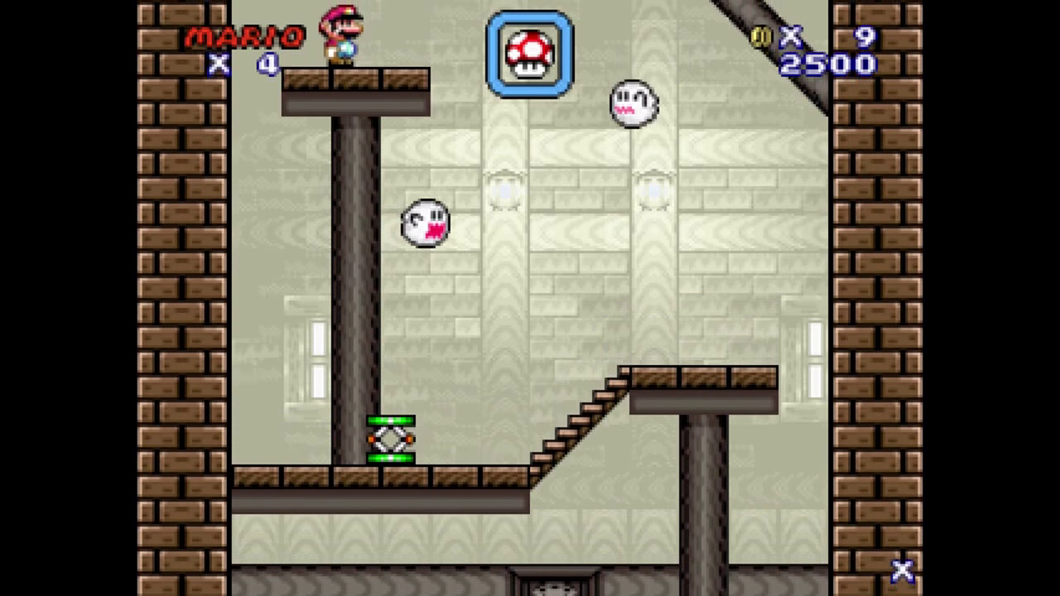
key("Down")
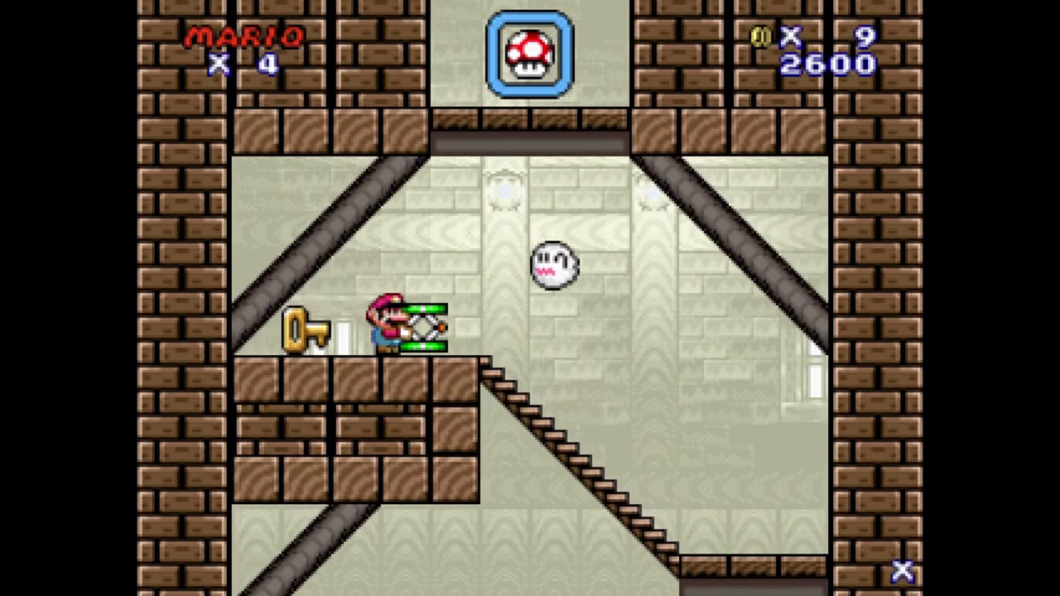
Swap the springboard for the key and carry the key up into the narrow central shaft.
key("Left")
key("x")
key("Right")
key("z")
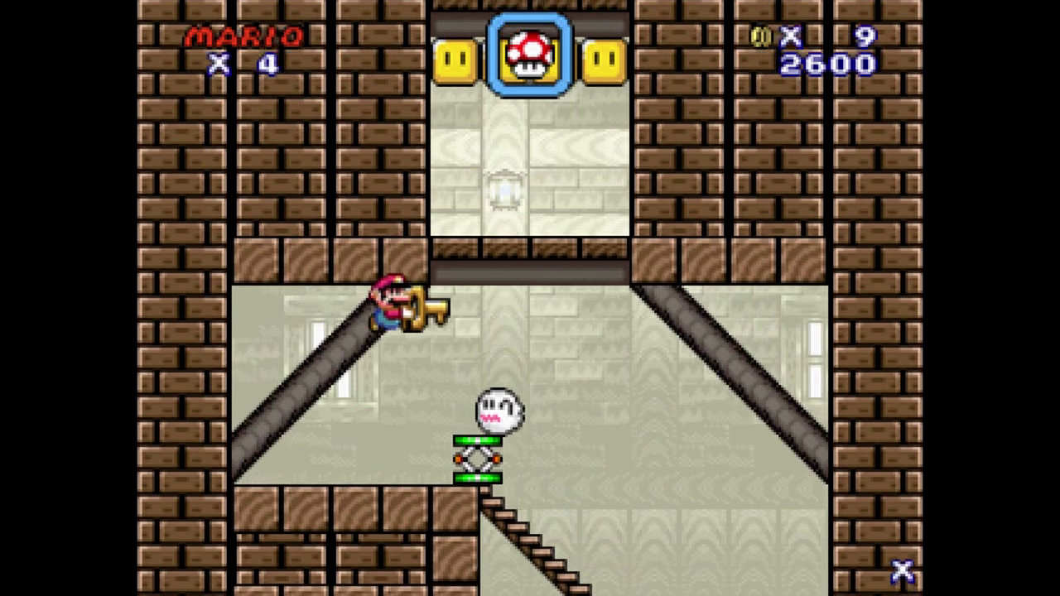
key("z")
key("z")
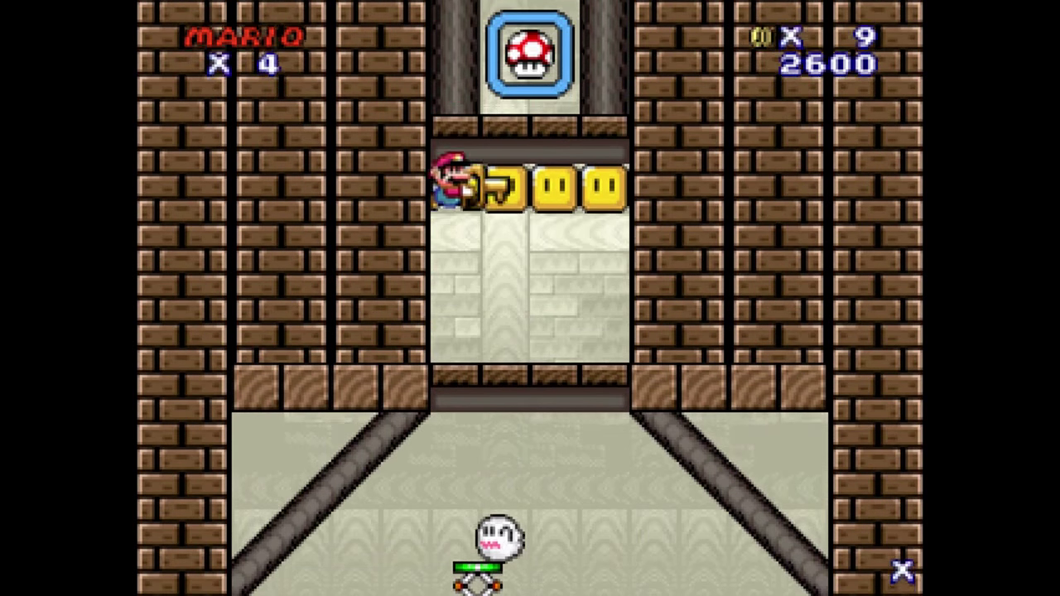
key("Right")
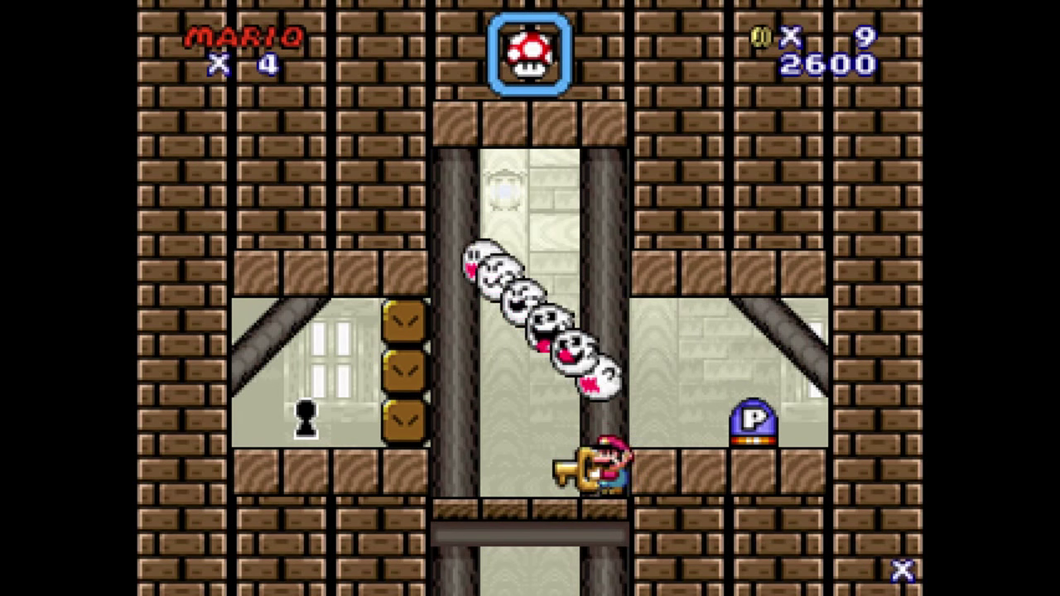
Activate the P-switch to open the block barrier and bring the key to the keyhole.
key("z")
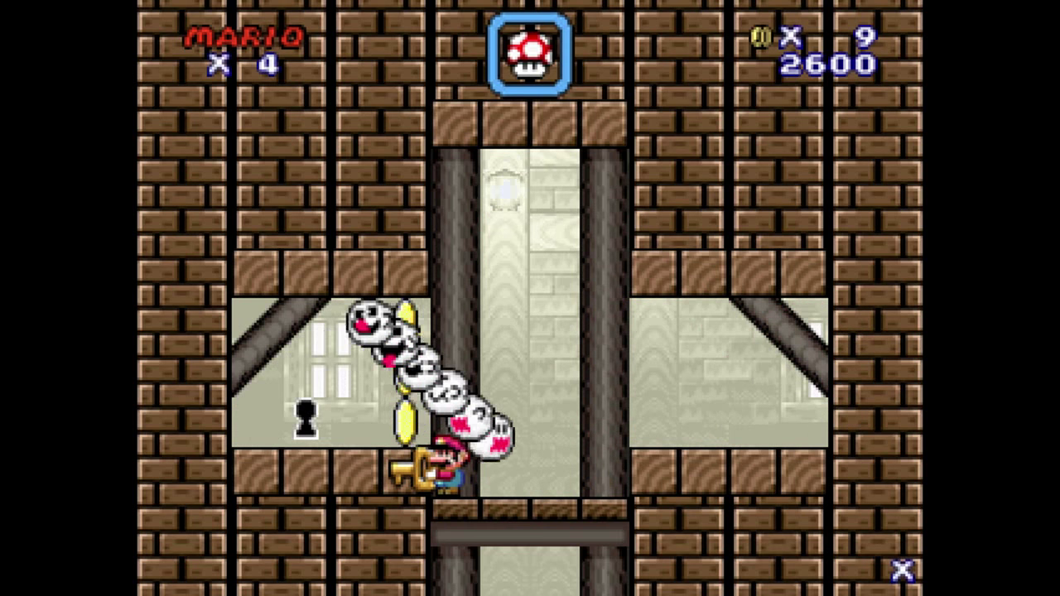
key("z")
key("Left")
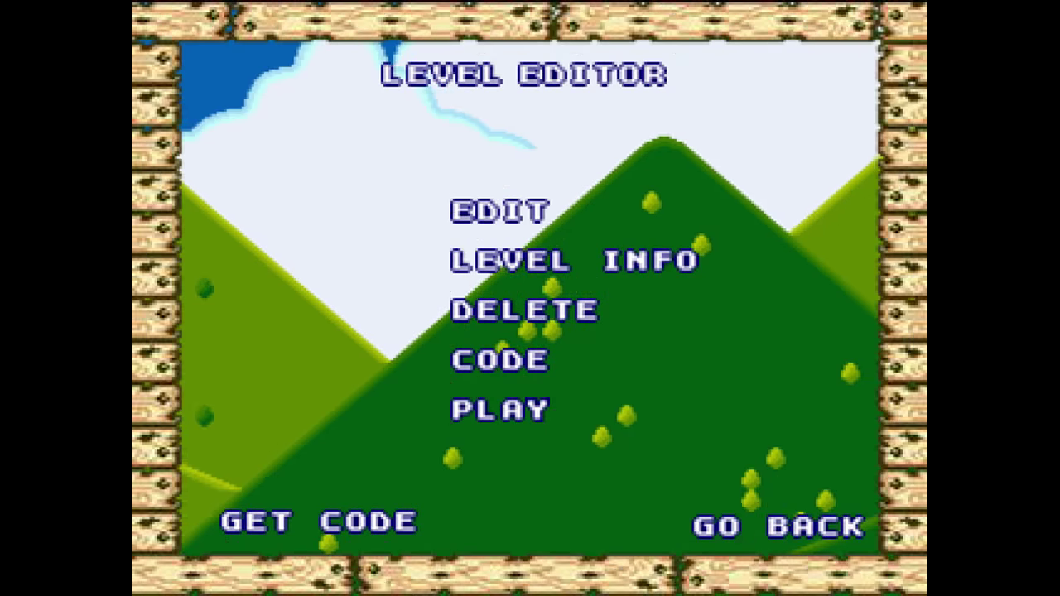
Open the ghost house level for editing, look over the lower tower, and make layer 2 the active layer.
left_click(499, 212)
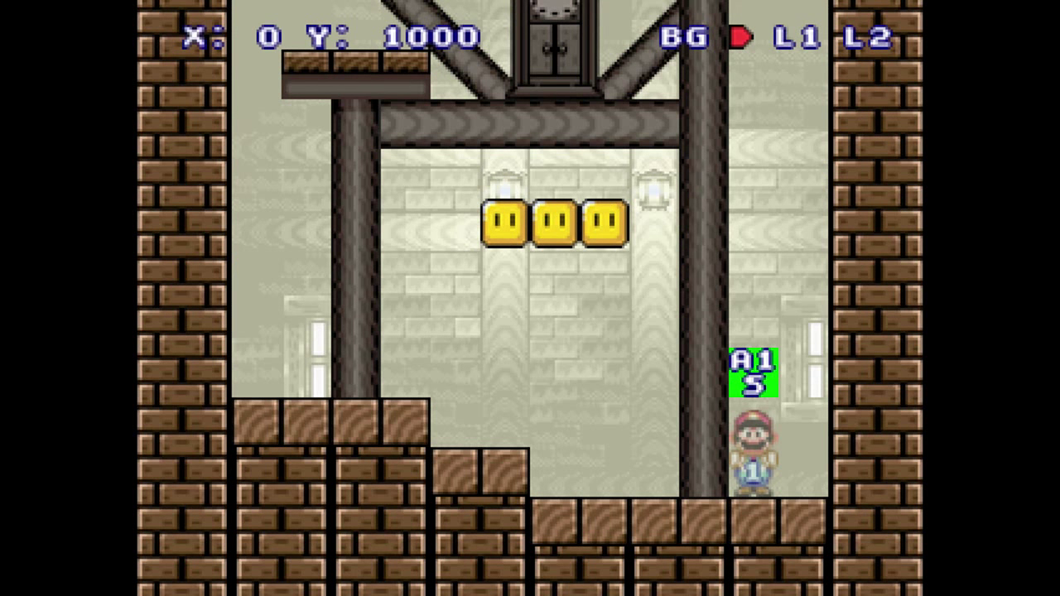
key("Up")
key("1")
key("1")
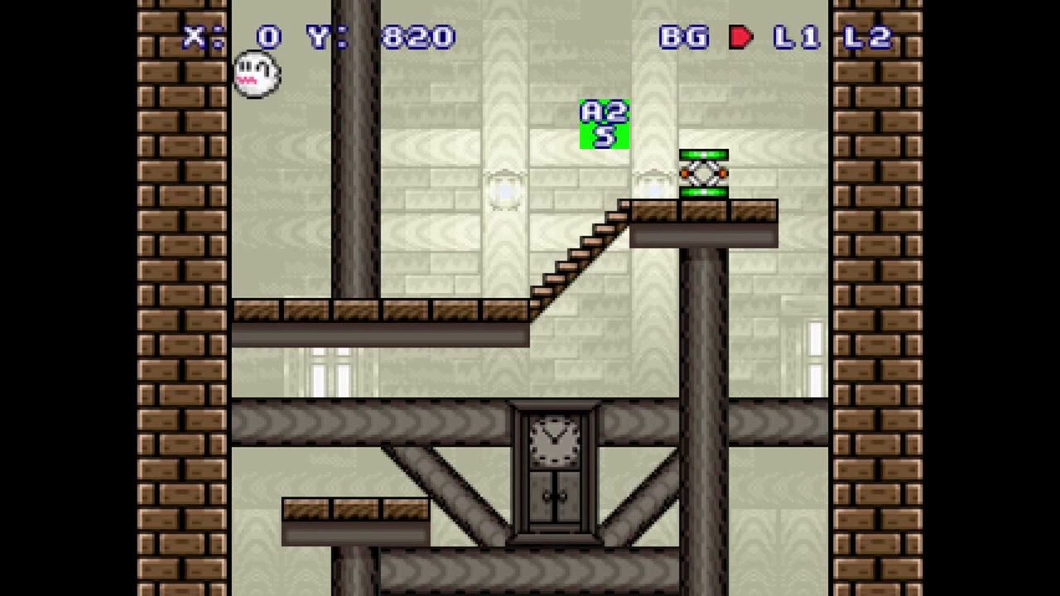
key("Down")
key("Return")
left_click(507, 355)
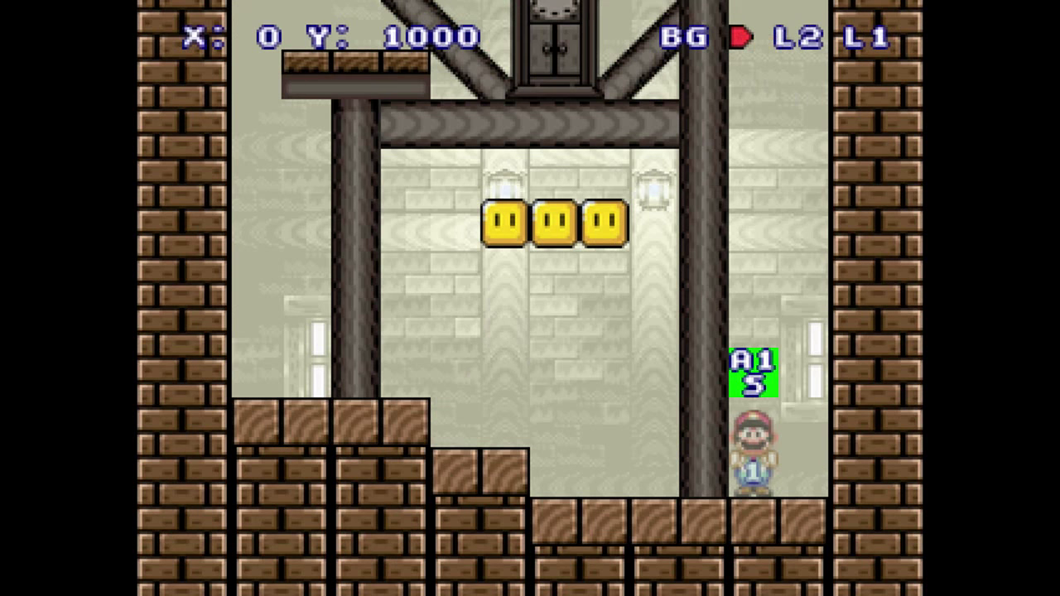
Open the level settings and save the level.
key("space")
left_click(703, 116)
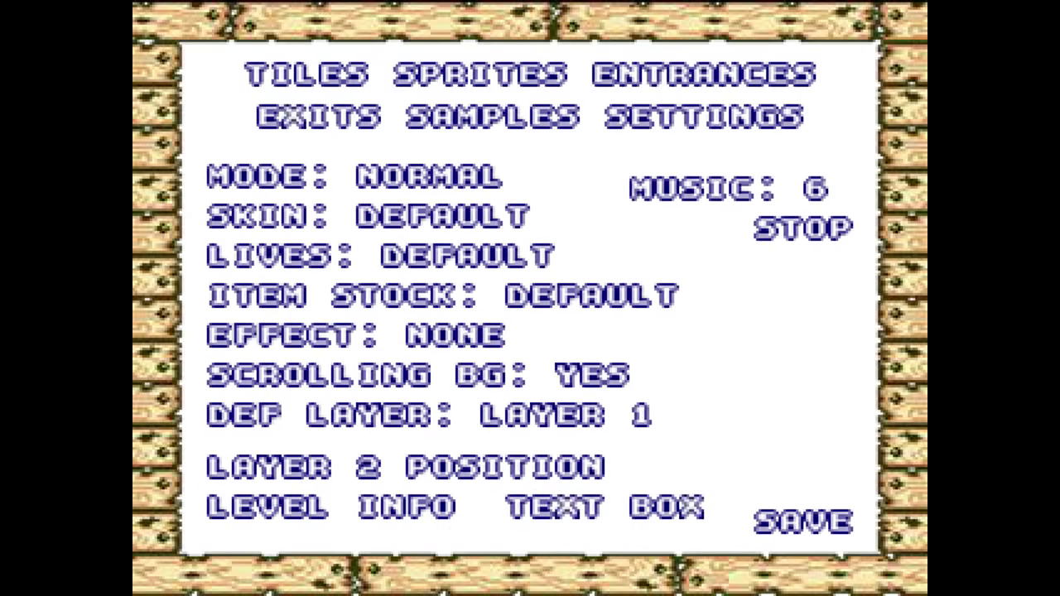
left_click(804, 521)
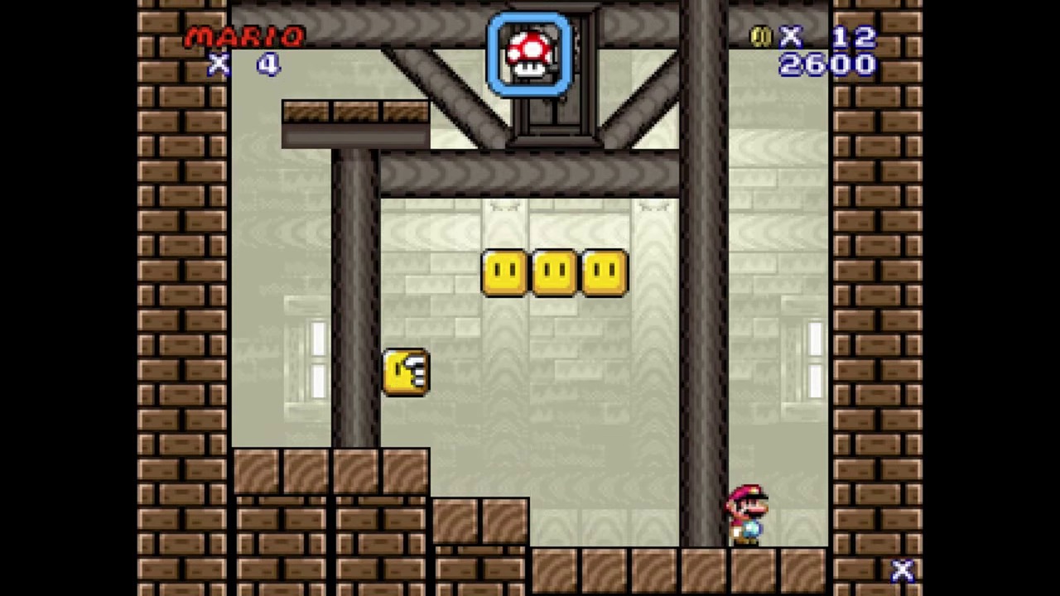
Playtest the level by climbing from the floor onto the brown block at the small platform near the clock.
key("Left")
key("z")
key("z")
key("Right")
key("z")
key("z")
key("Left")
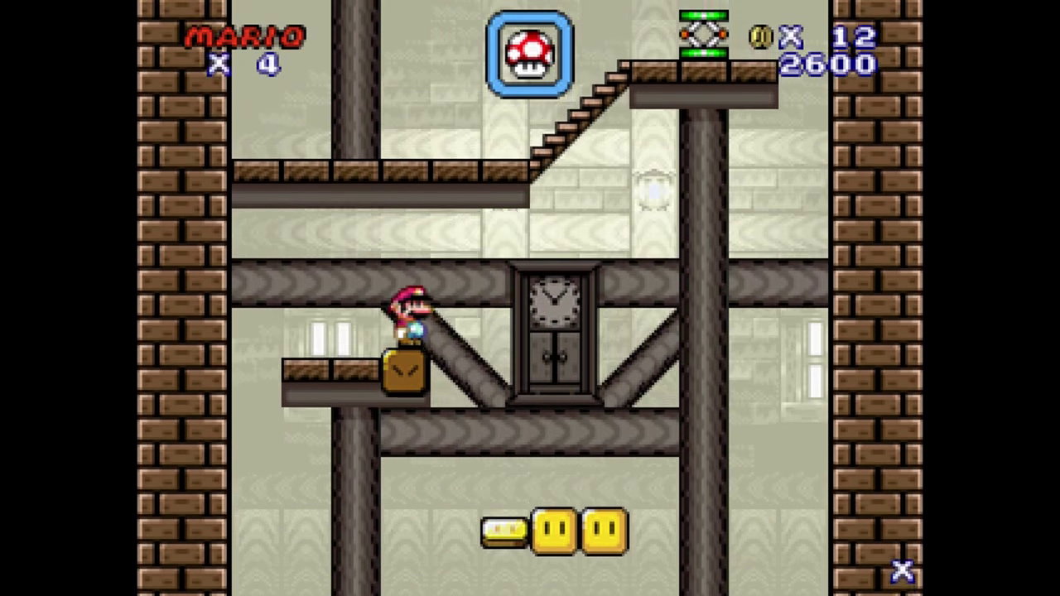
Stay on the brown block as it travels up to the ledge with the ghosts and springboard.
key("z")
key("Right")
key("Left")
key("Left")
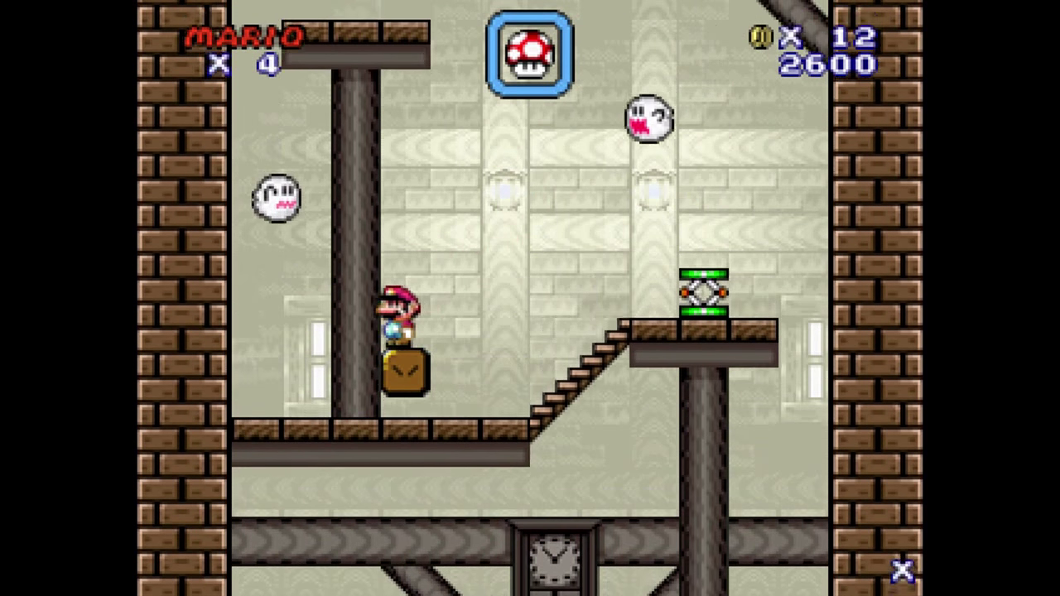
key("x")
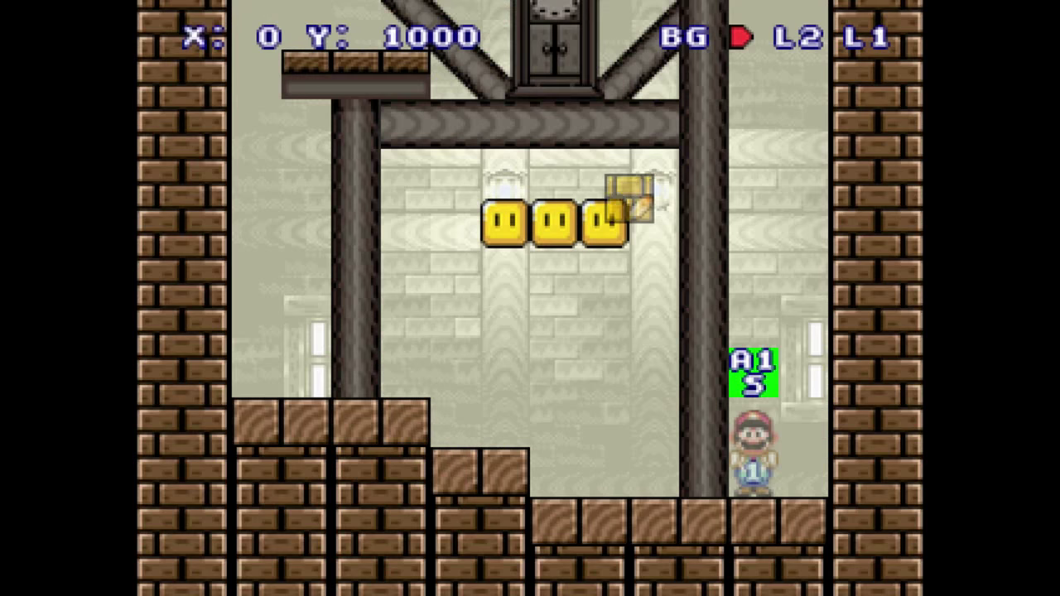
Open the level settings from the editor to examine the mode, effect, background and layer options.
scroll(630, 199, "up", 6)
key("space")
key("space")
key("shift")
key("space")
left_click(703, 116)
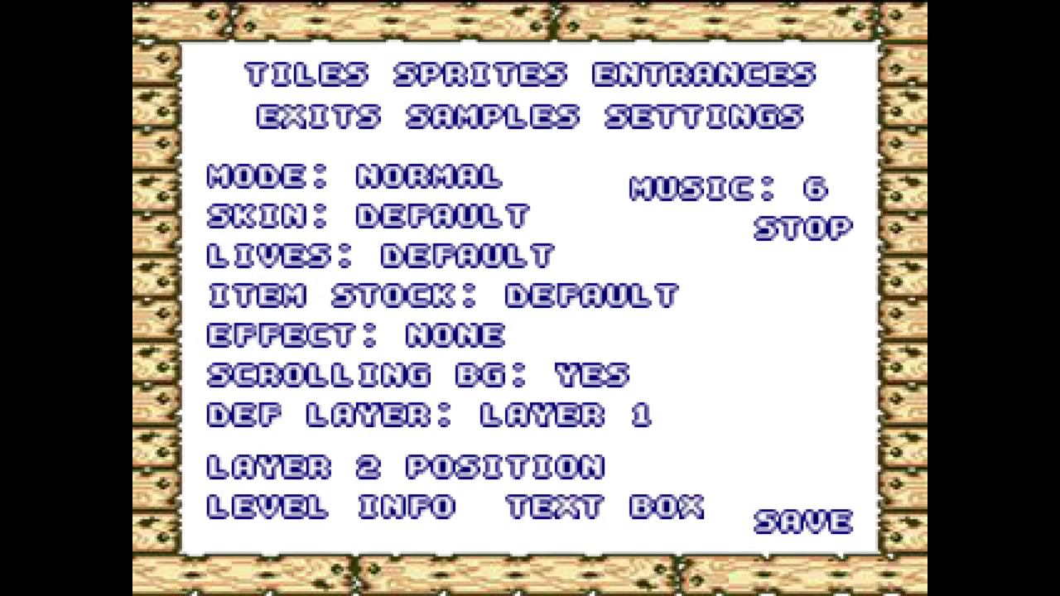
Return to the level with layer 1 active and look over the area around the brick block and red Koopa.
key("space")
key("space")
key("Escape")
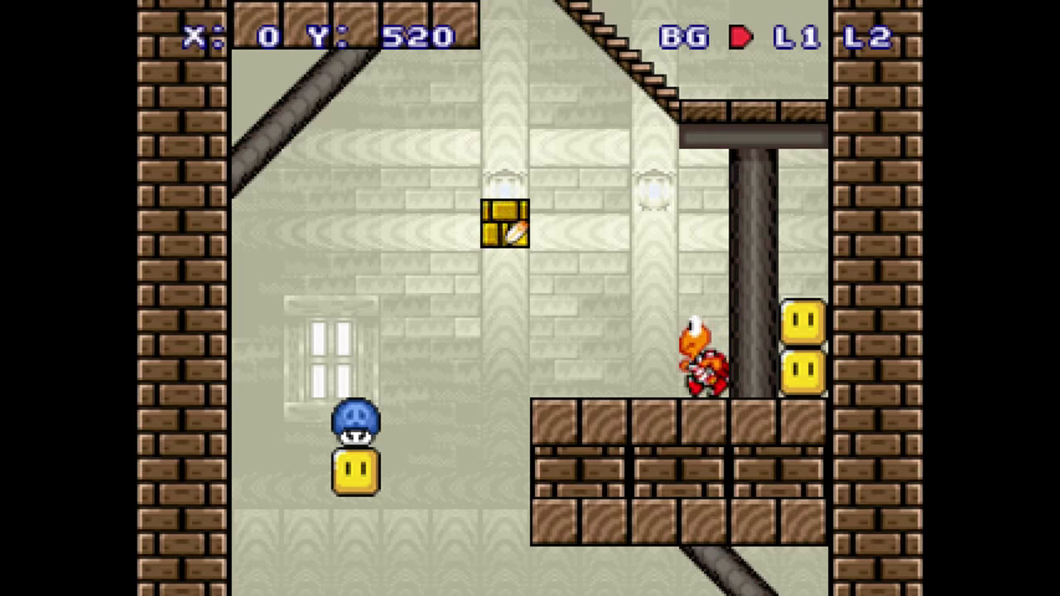
key("Down")
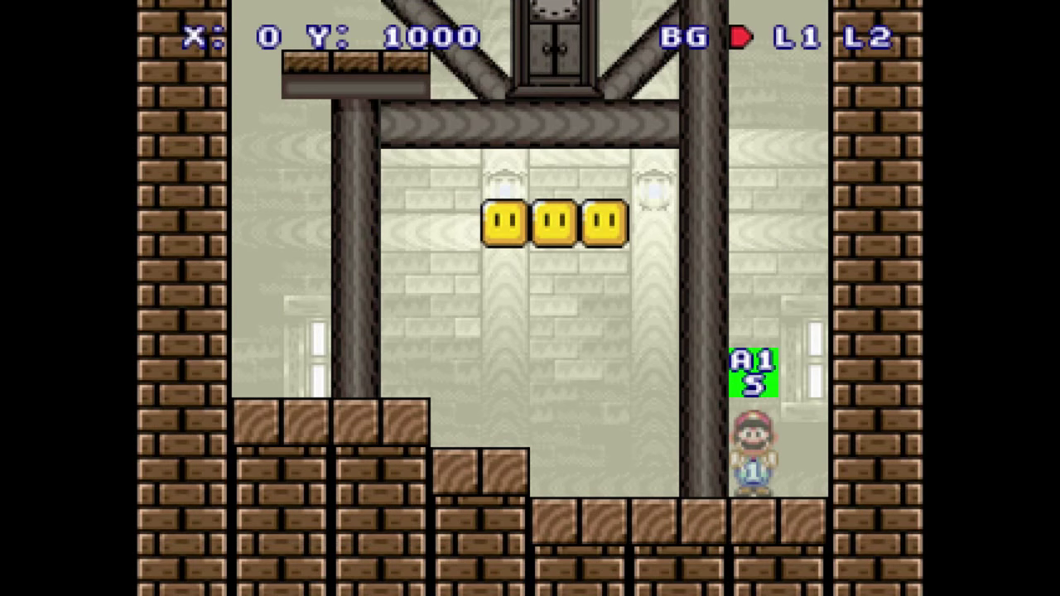
key("Up")
key("Down")
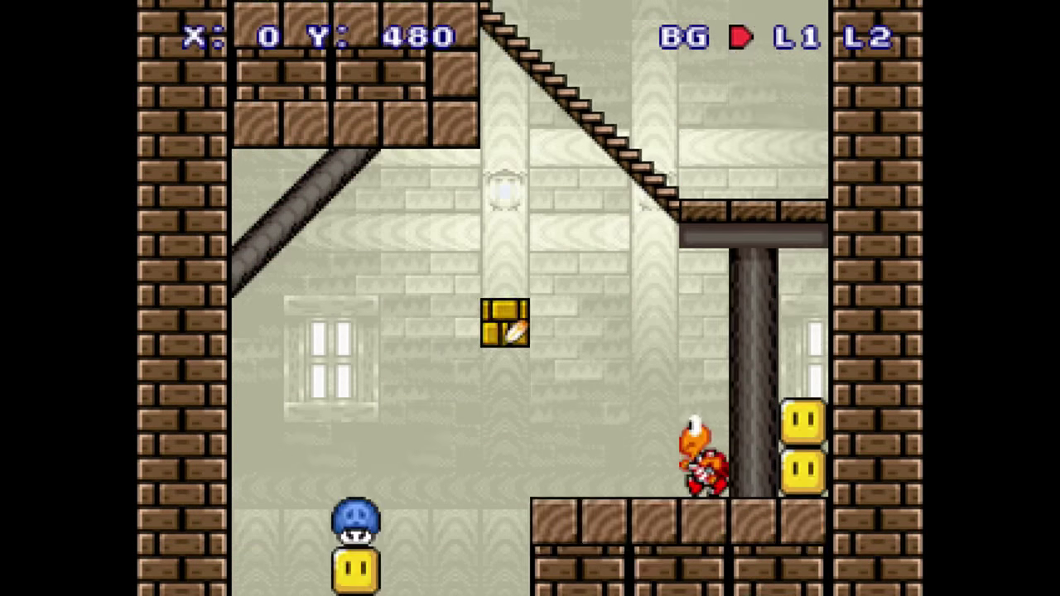
Start playing the castle level and stomp the Goombas that drop onto the wide lift.
key("Down")
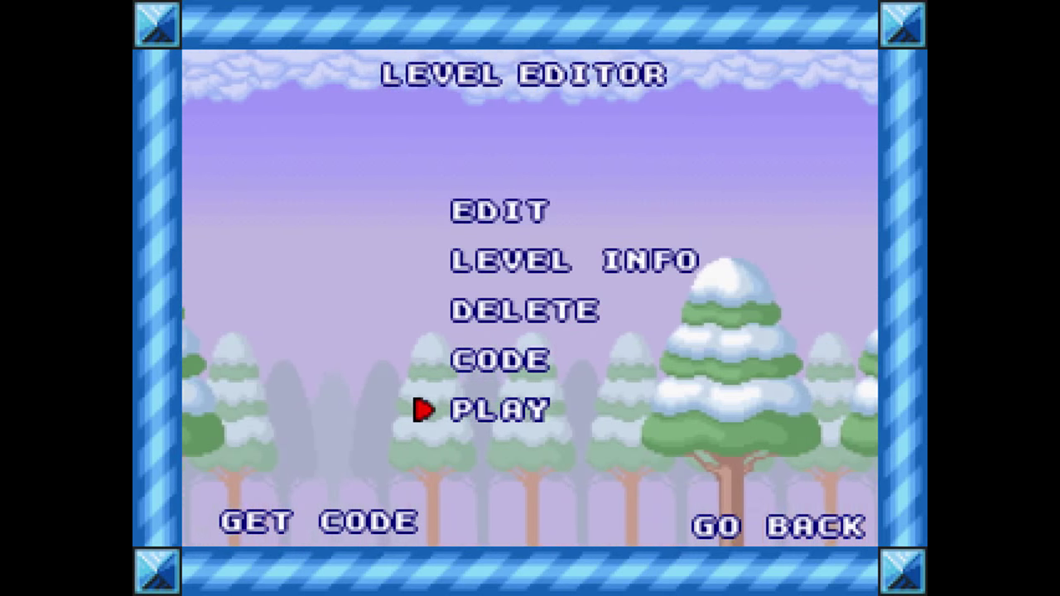
key("Return")
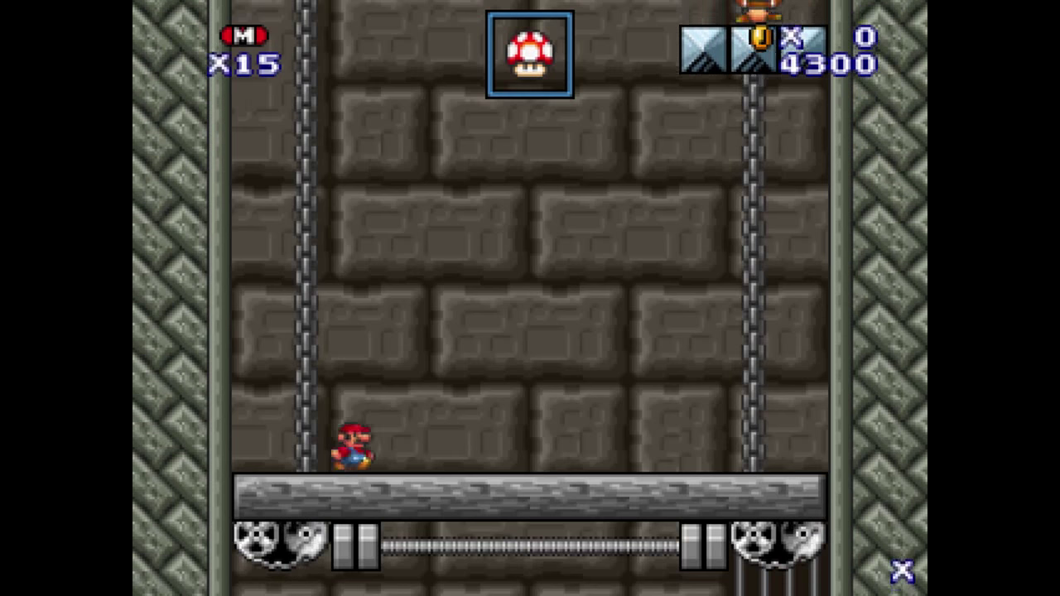
key("Right")
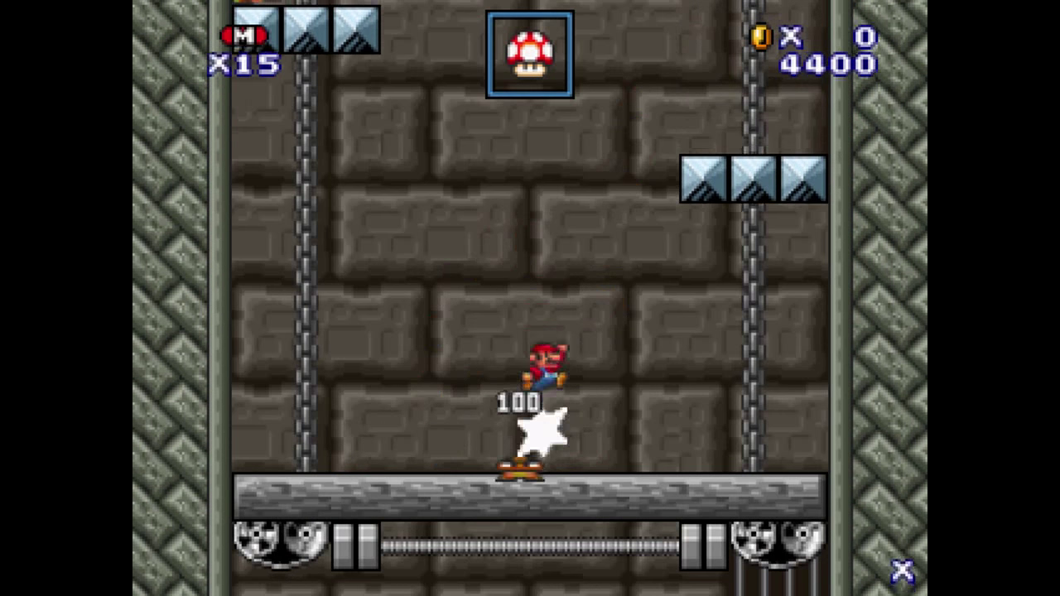
key("Left")
key("z")
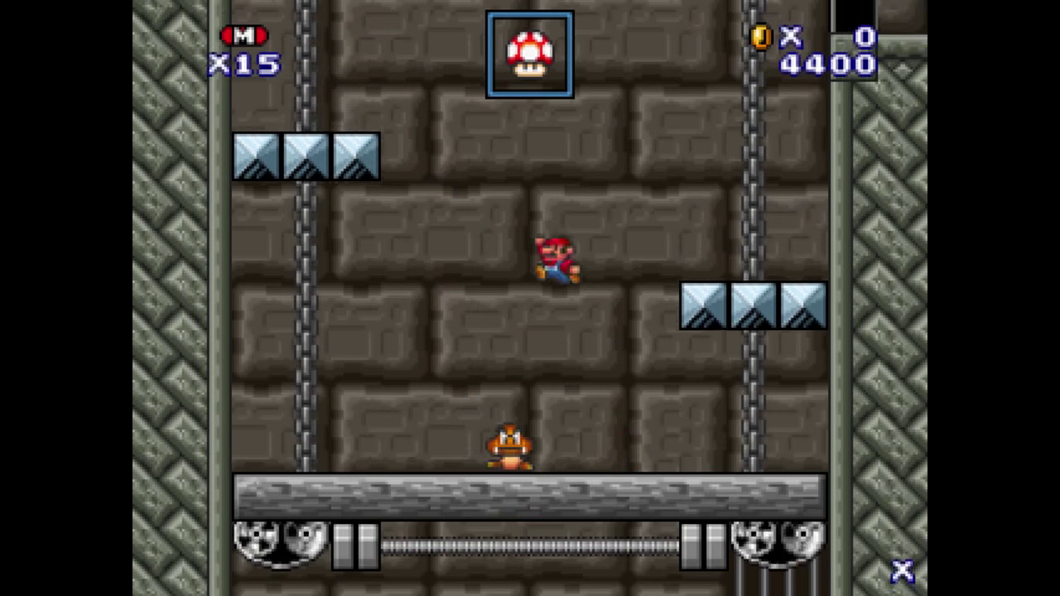
key("Right")
key("Left")
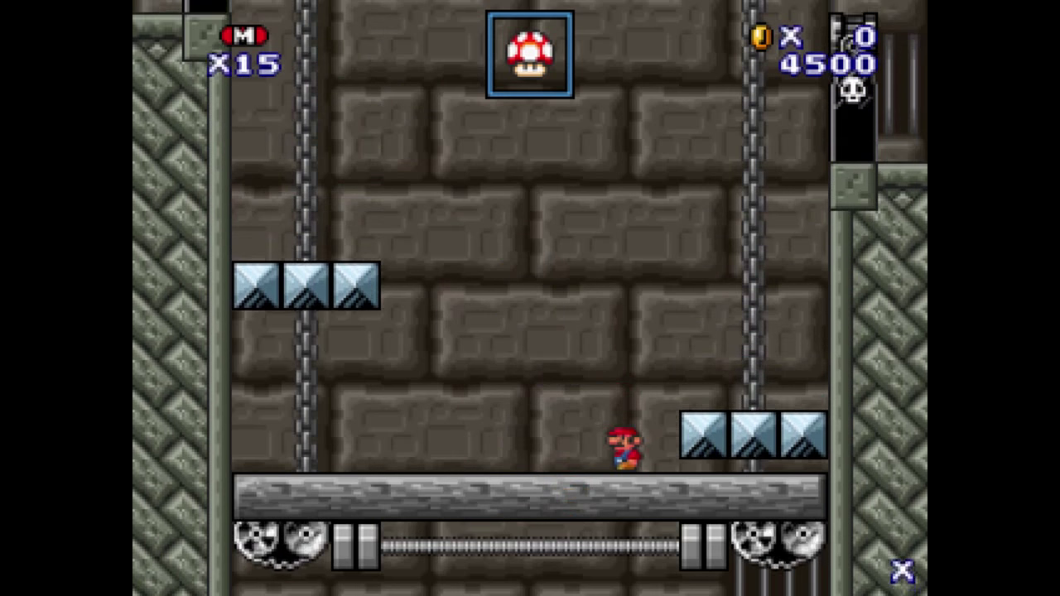
Dodge the Bullet Bills on the rising lift and move to its far end beside the wall.
key("x")
key("Right")
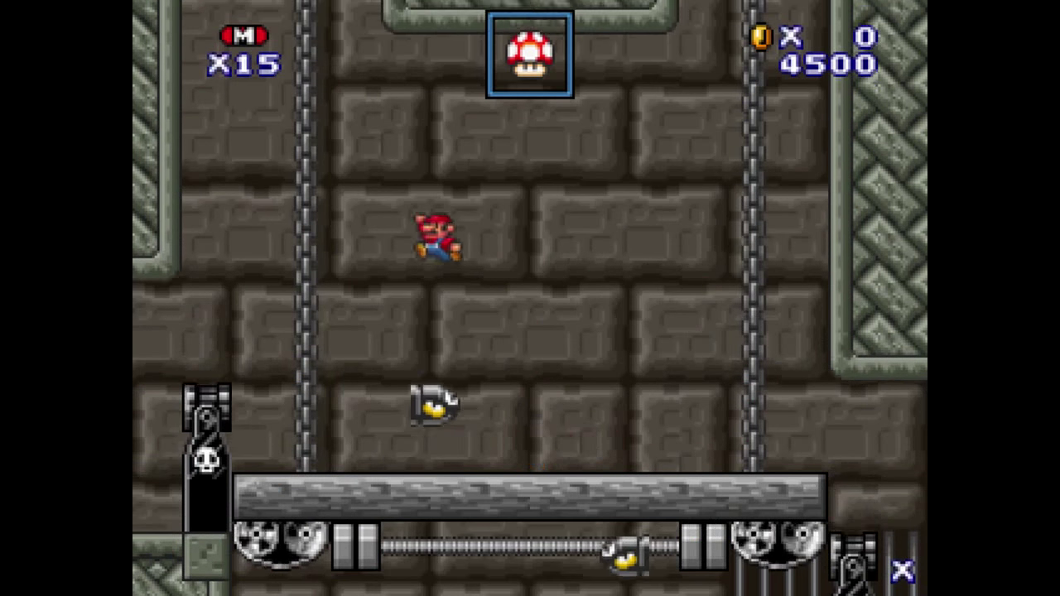
key("Right")
key("x")
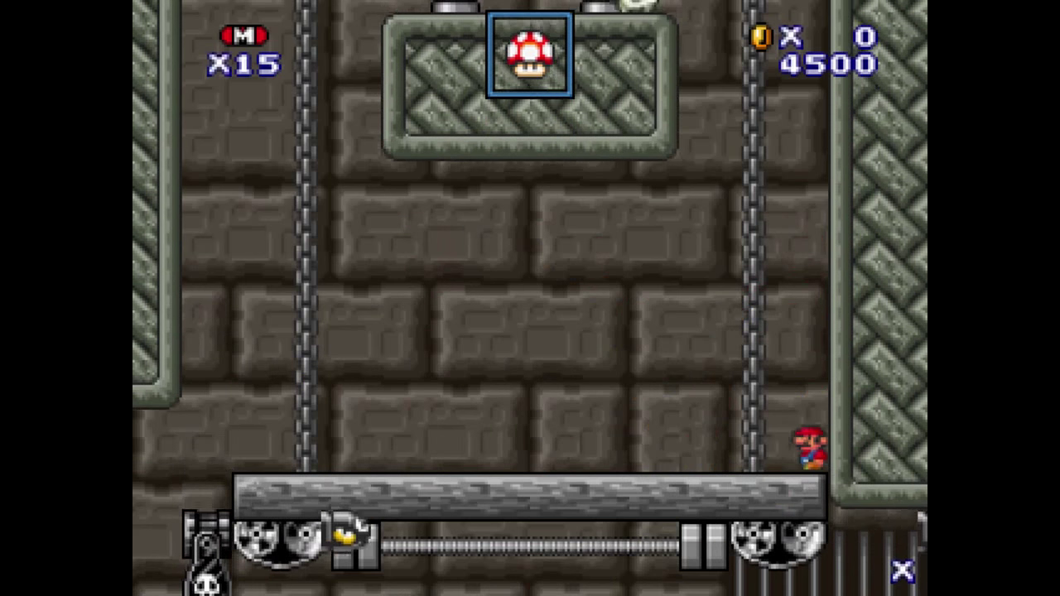
key("Left")
key("Left")
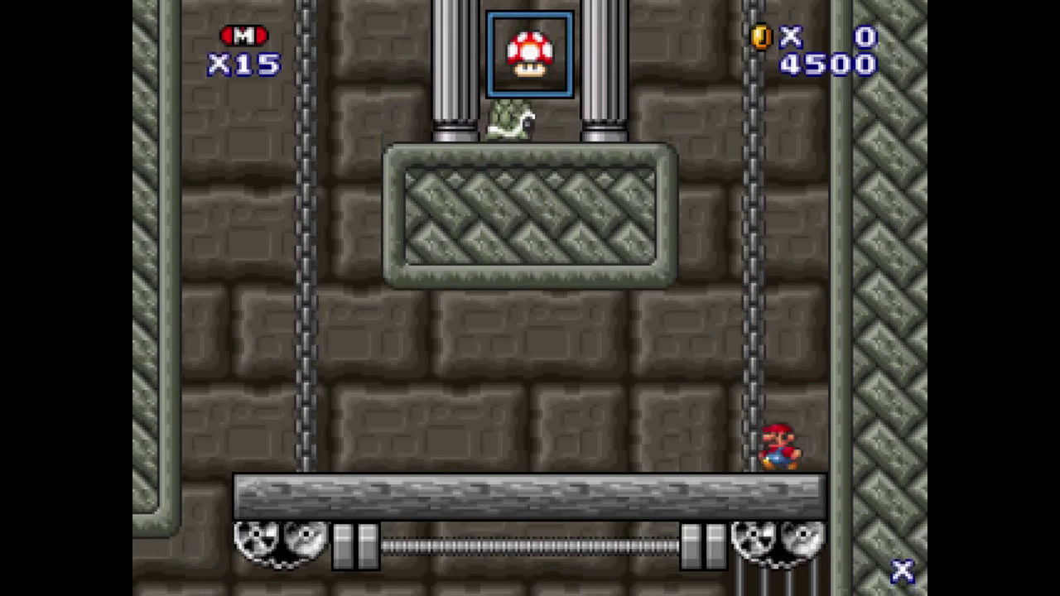
Jump onto the stone block, stomp the Dry Bones, and hit the question block between the columns.
key("Left")
key("z")
key("z")
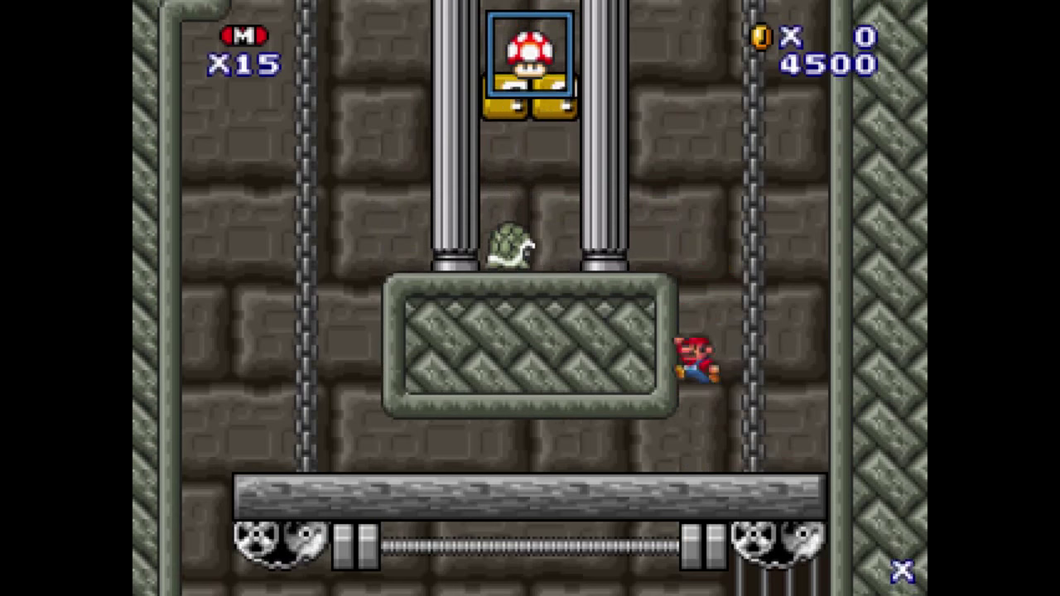
key("Left")
key("Left")
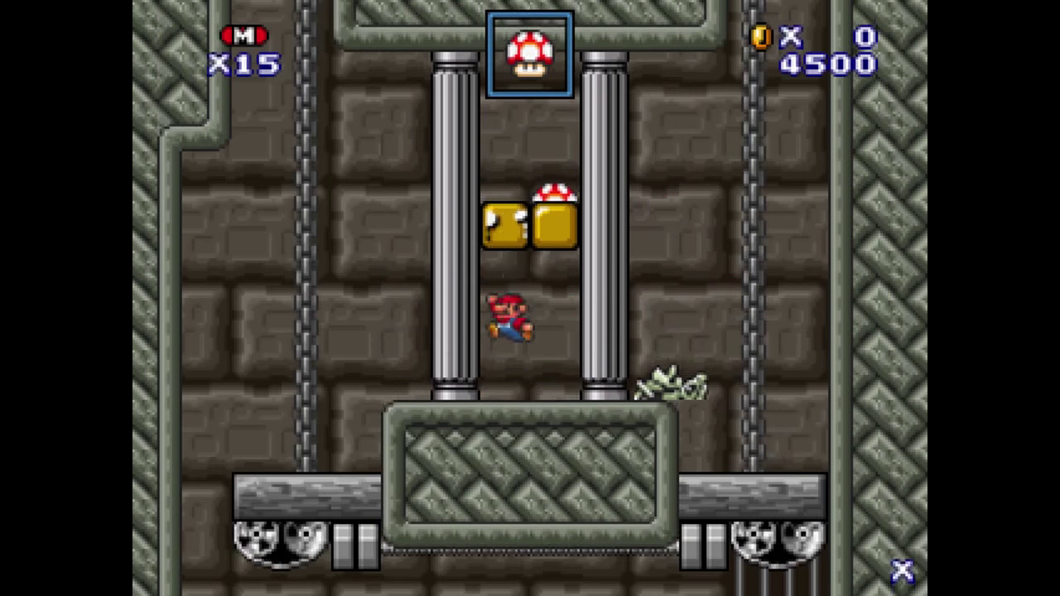
Collect the coin and mushroom from the question blocks and return to the lift's end near the wall.
key("Right")
key("Left")
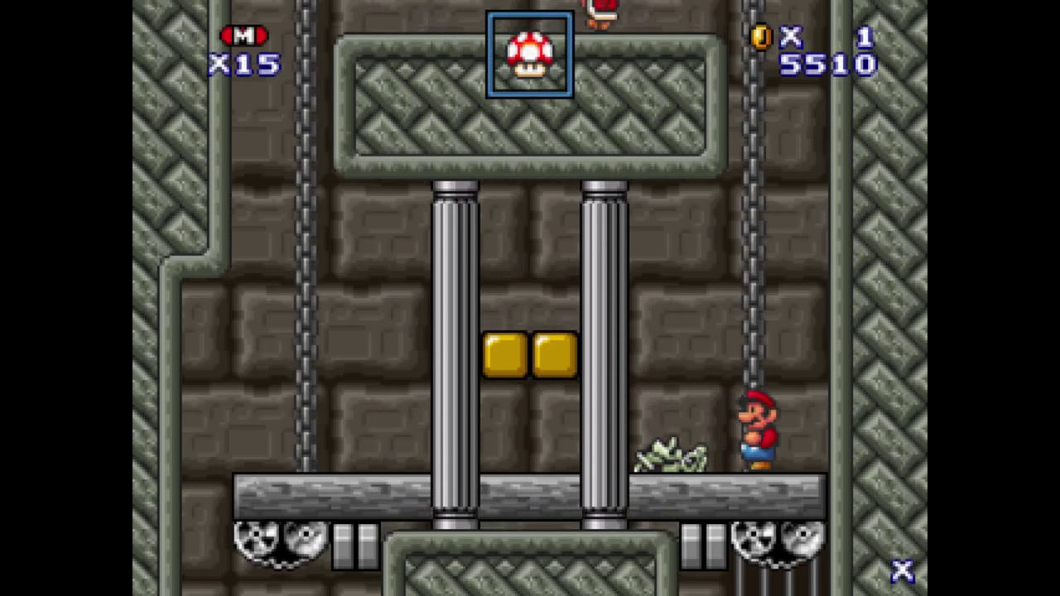
key("z")
key("Right")
key("Left")
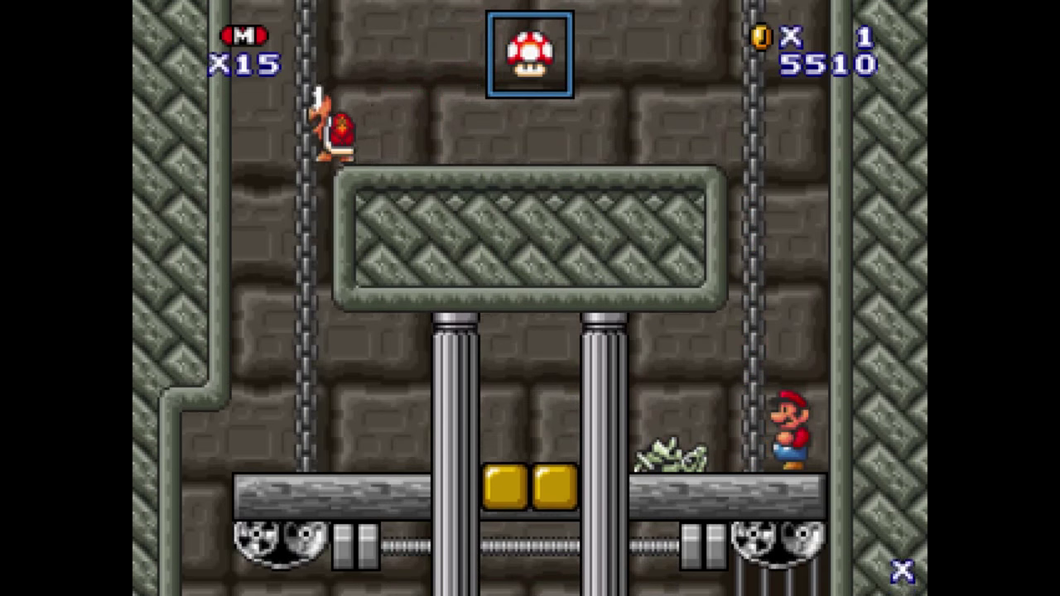
Jump onto the large stone block, stomp the red Koopa, and pick up its shell.
key("x")
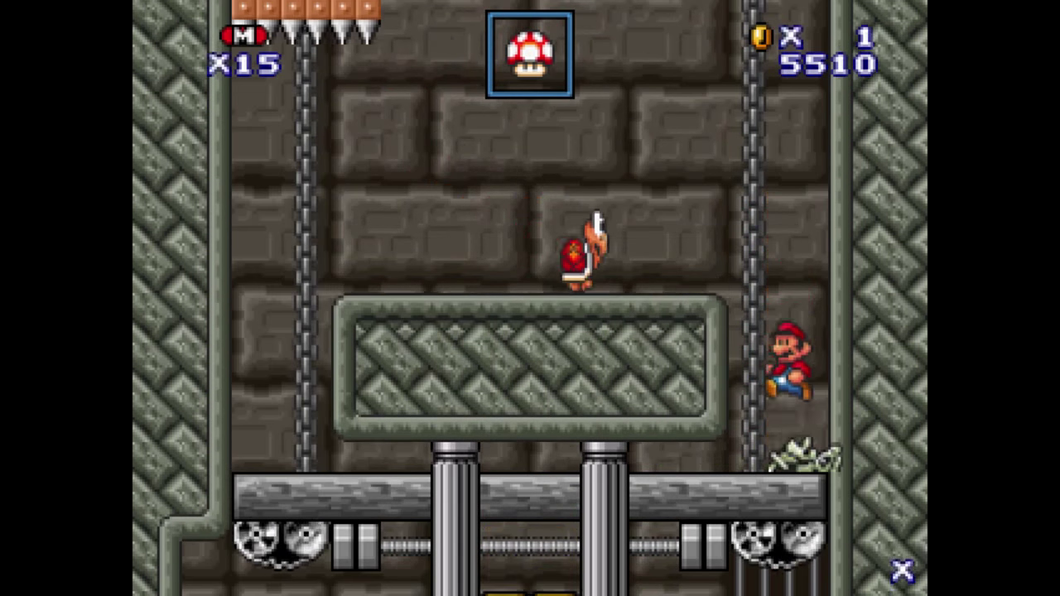
key("z")
key("Left")
key("Right")
key("x")
key("Left")
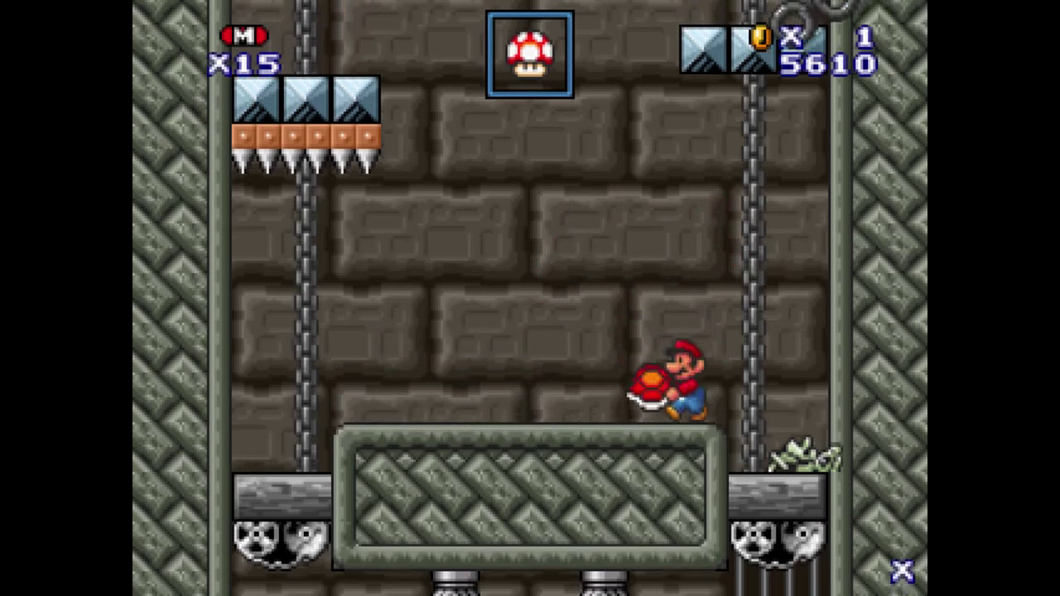
Carry the red shell back to the lift, release it, and climb onto the steel blocks above the spikes.
key("Right")
key("Left")
key("Right")
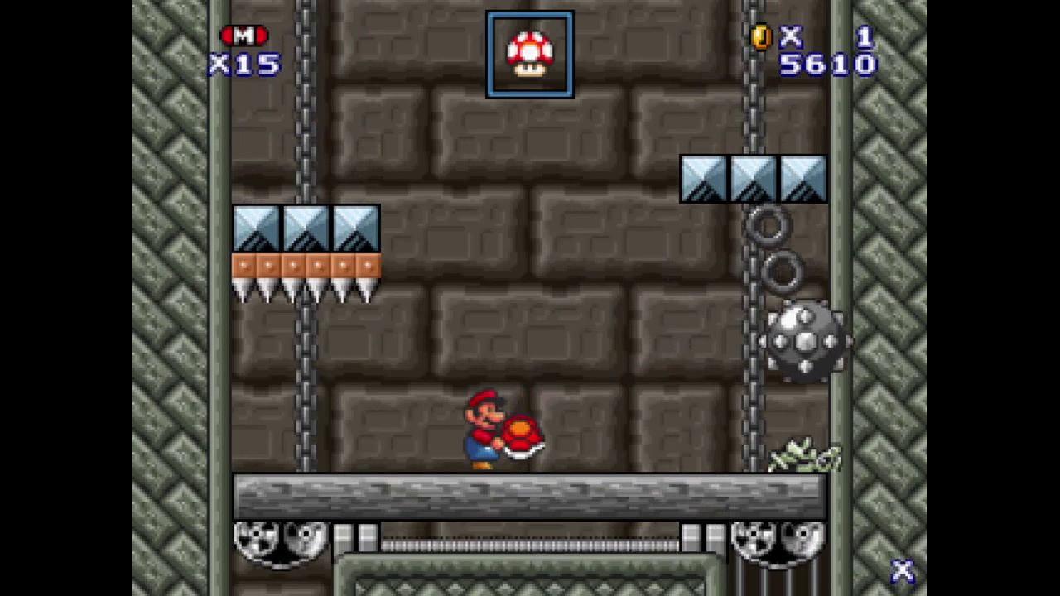
key("x")
key("Left")
key("z")
key("Right")
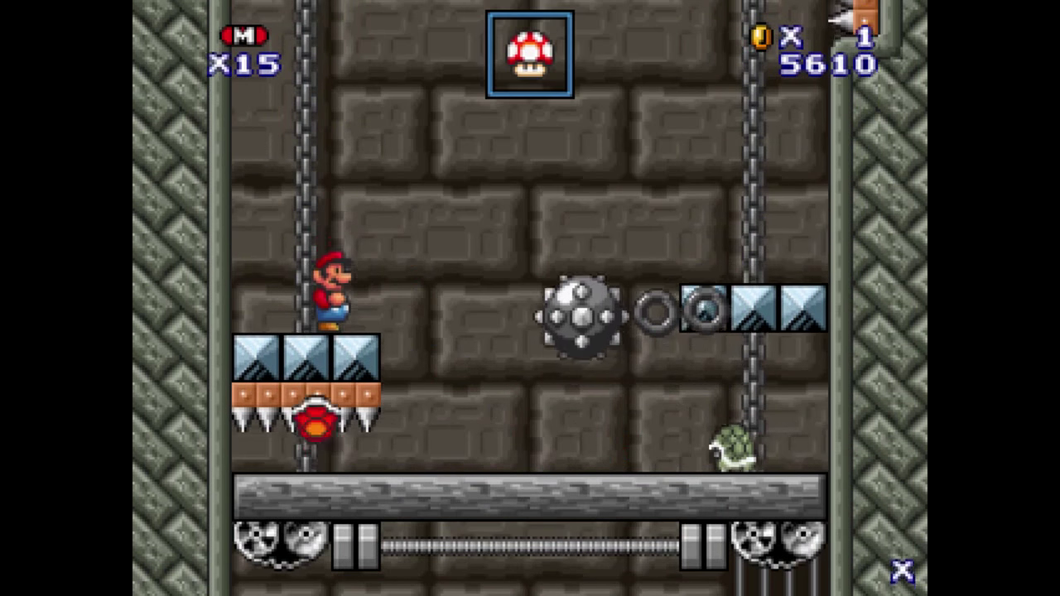
Dodge the swinging spiked ball and get back onto the rising lift beside the Dry Bones.
key("z")
key("Right")
key("Left")
key("Right")
key("z")
key("Left")
key("x")
key("Left")
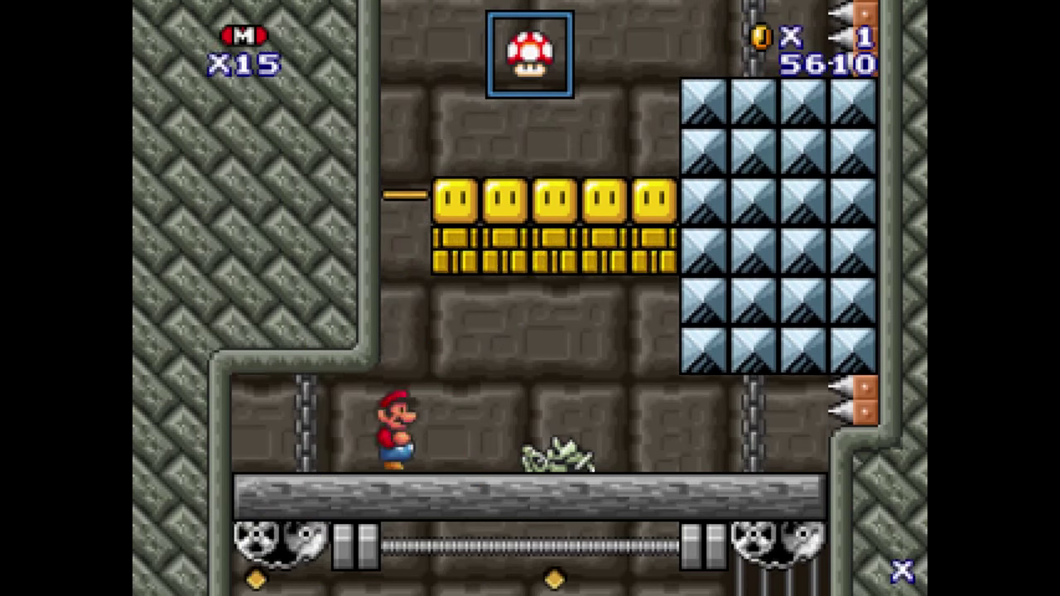
Get through the rows of yellow blocks beside the steel blocks and stay on the lift away from the wall spikes.
key("z")
key("z")
key("Right")
key("Right")
key("x")
key("Left")
key("z")
key("Right")
key("Left")
key("z")
key("z")
key("Left")
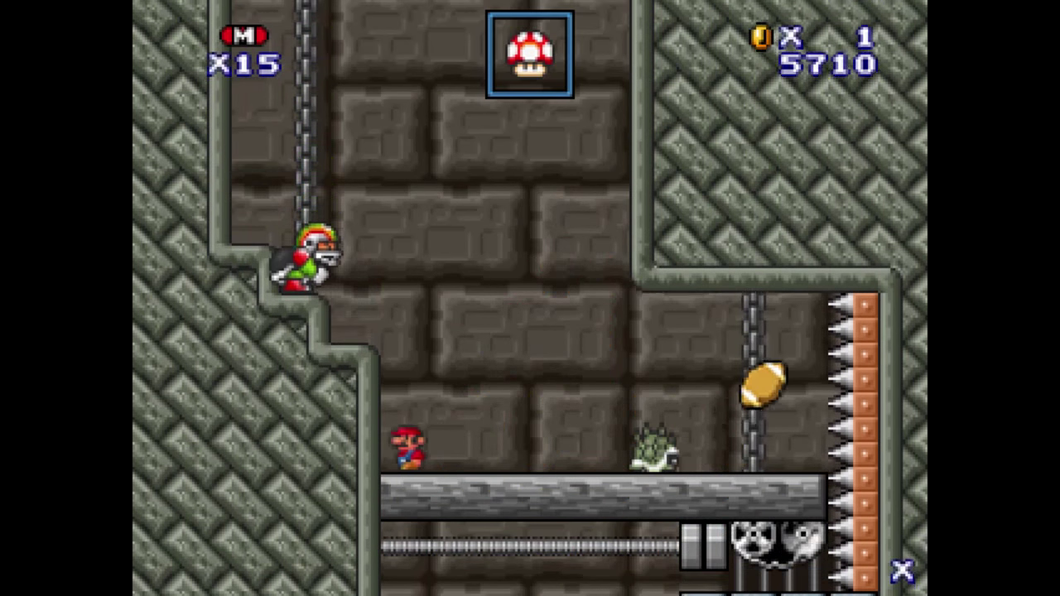
Jump onto the stepped ledge over the football-kicking Chuck and dodge the footballs.
key("z")
key("Left")
key("Right")
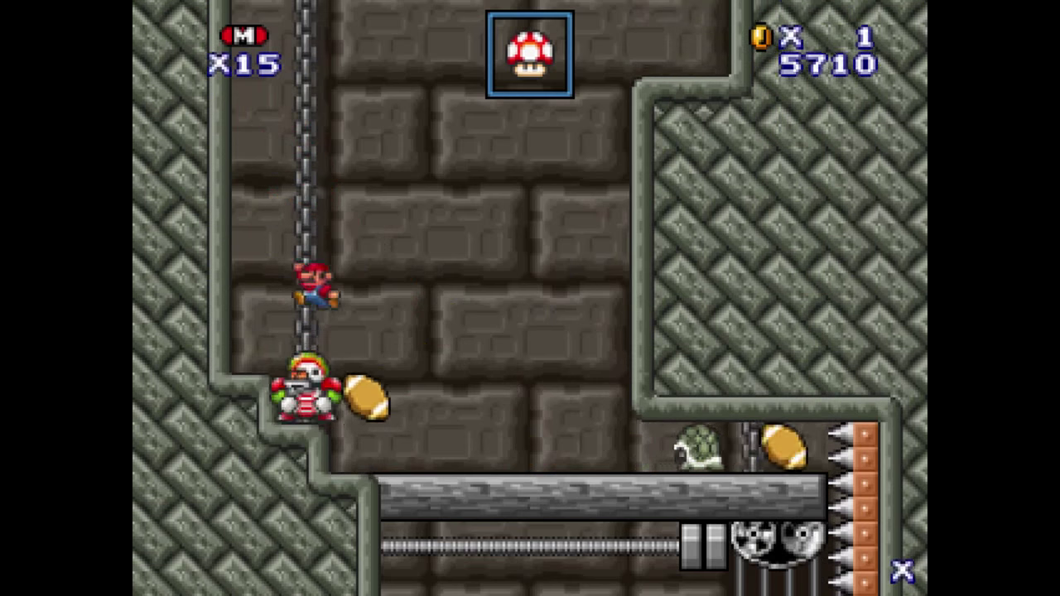
key("Up")
key("Down")
key("x")
key("Right")
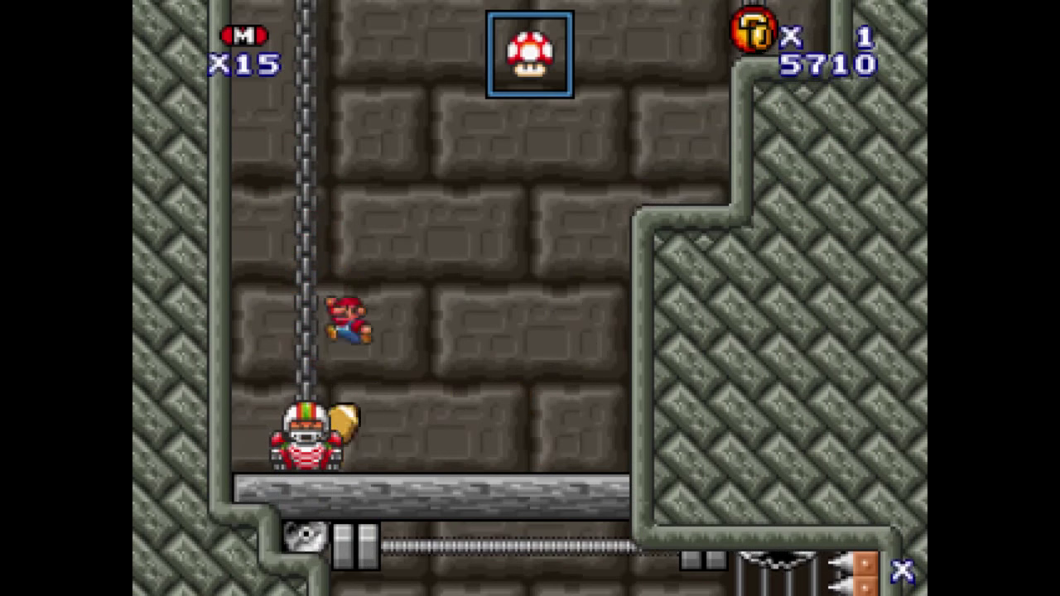
Bounce on the Chuck riding the lift and head for the question-mark orb on the upper ledge.
key("Left")
key("Right")
key("Left")
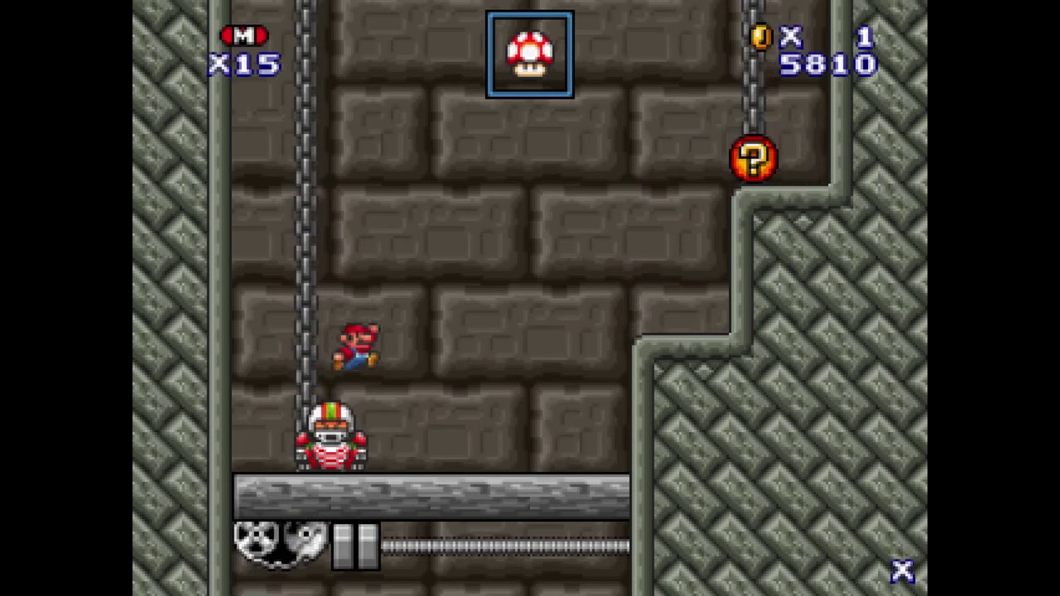
key("Right")
key("x")
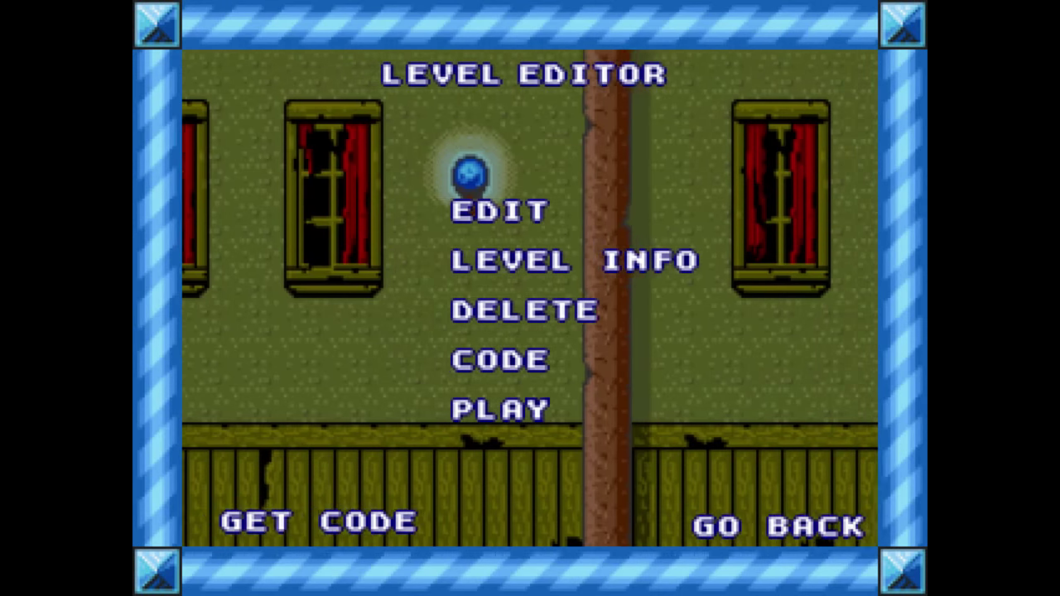
Open the castle level for editing and toggle the layer 2 display off and back on.
key("x")
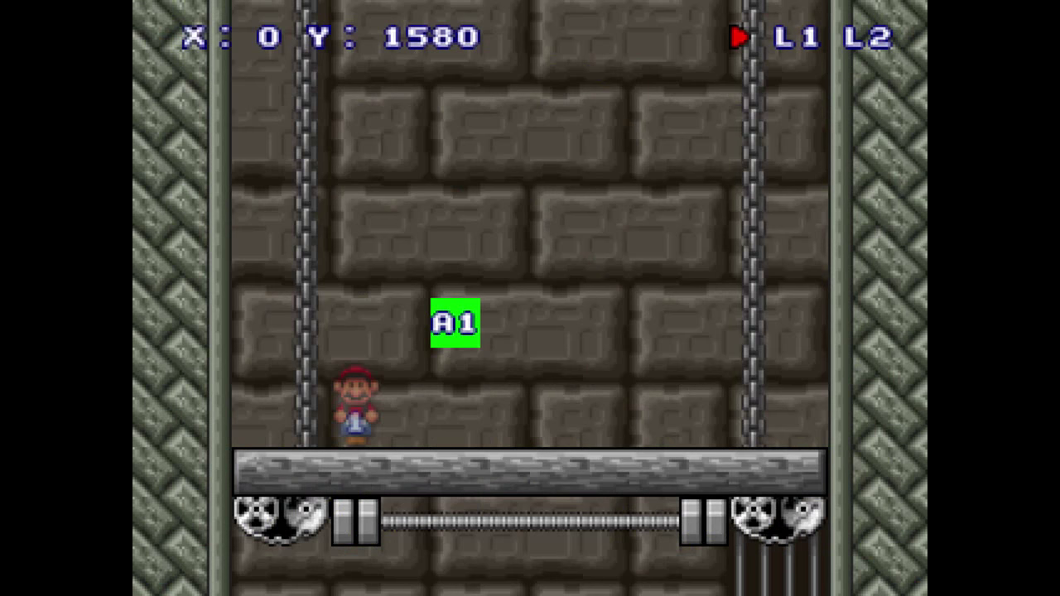
key("Up")
key("Up")
key("Down")
key("Down")
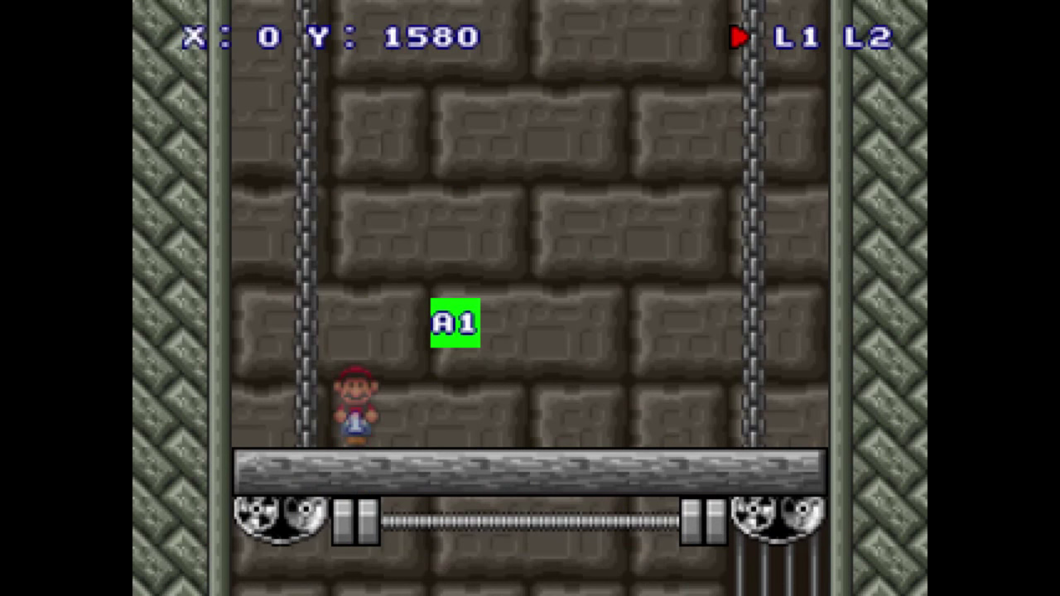
key("s")
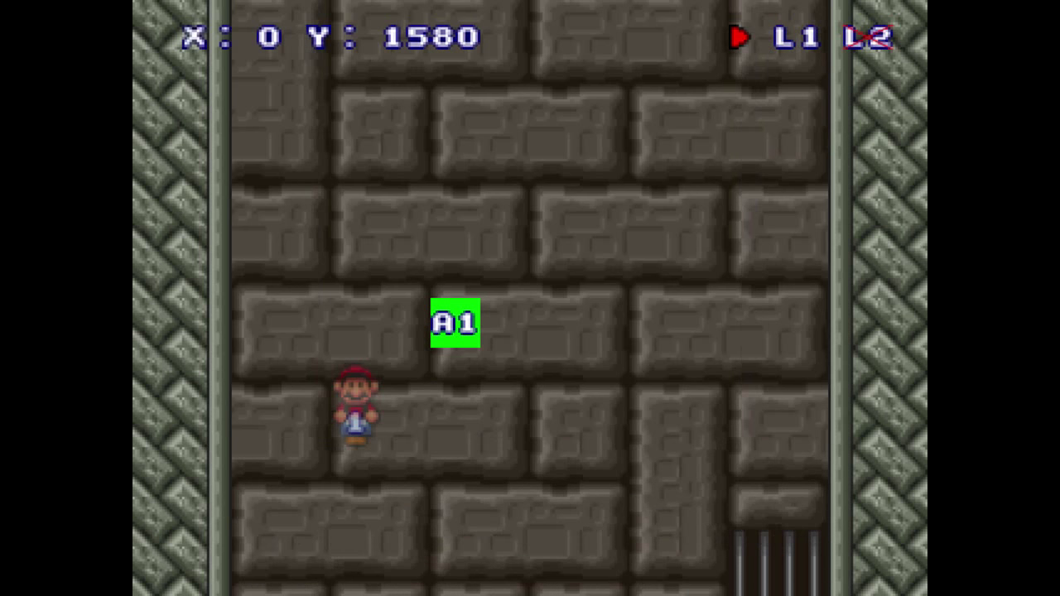
key("2")
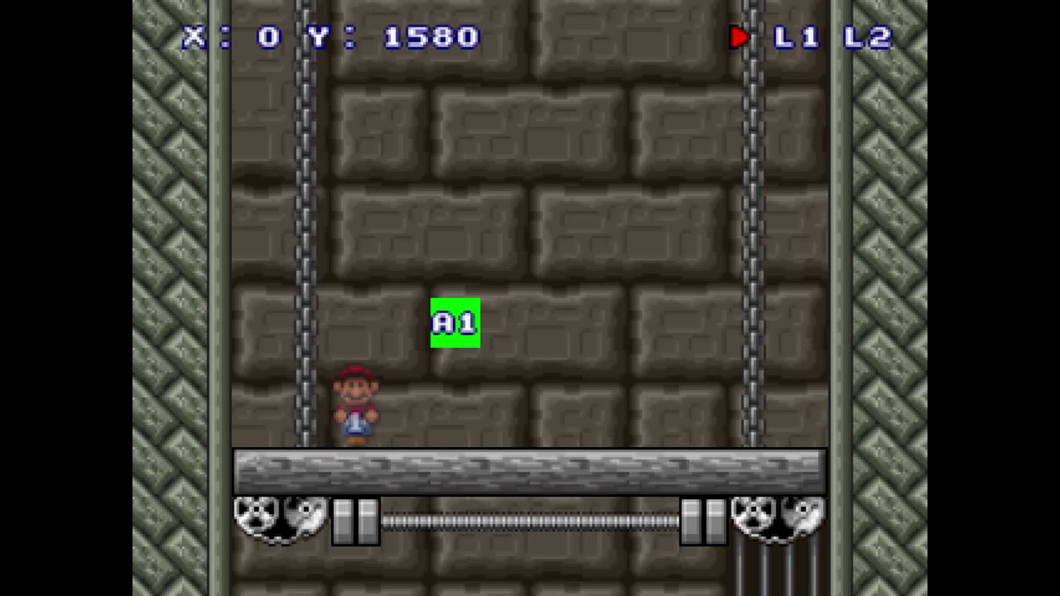
Examine the castle shaft's layout from its starting area up to the Chuck's ledge and back down.
key("Up")
key("Down")
key("Up")
key("Up")
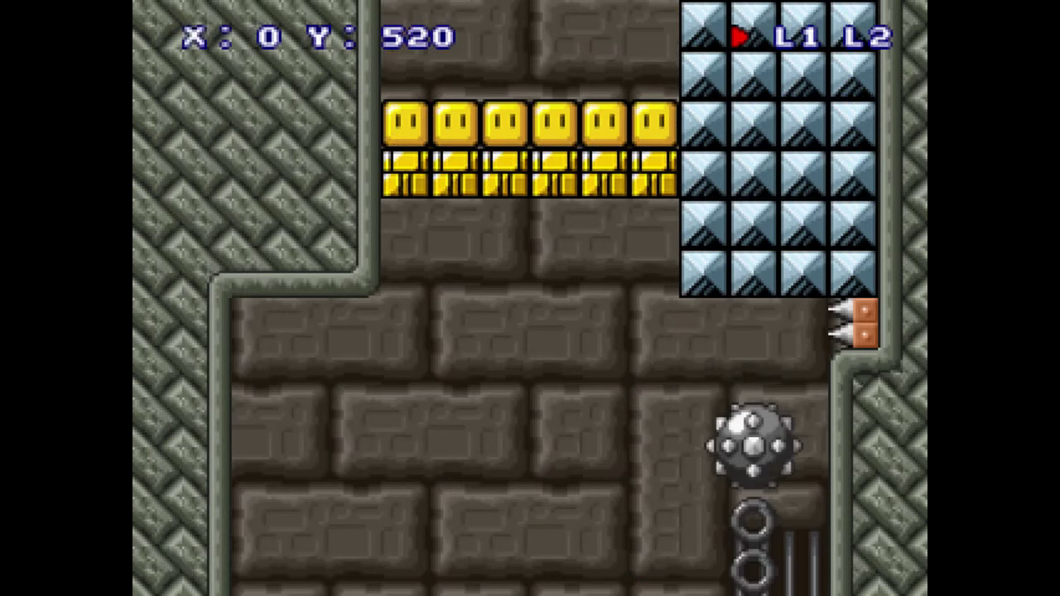
key("Down")
key("Down")
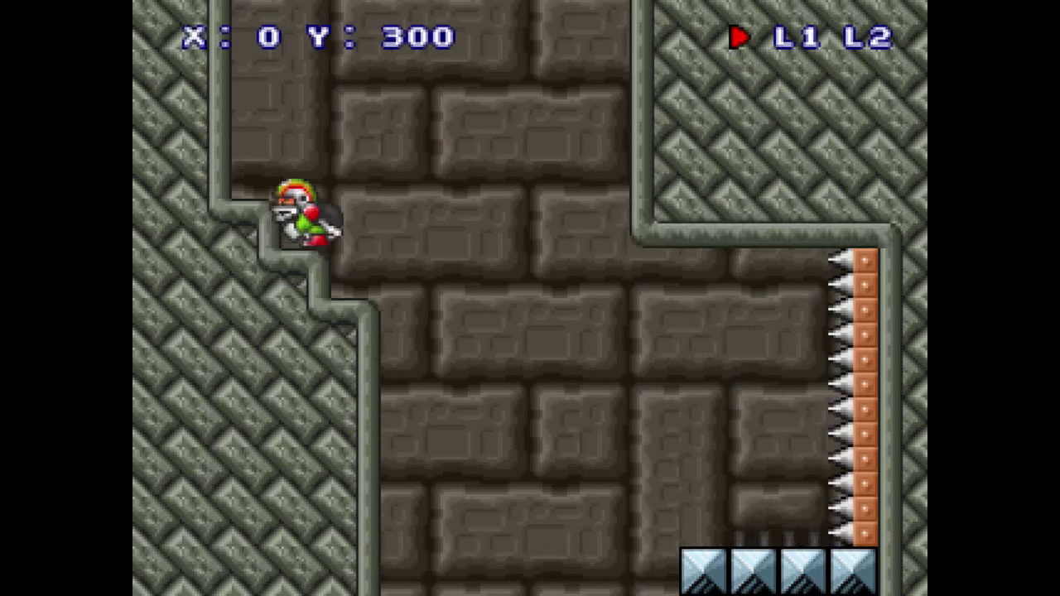
key("Down")
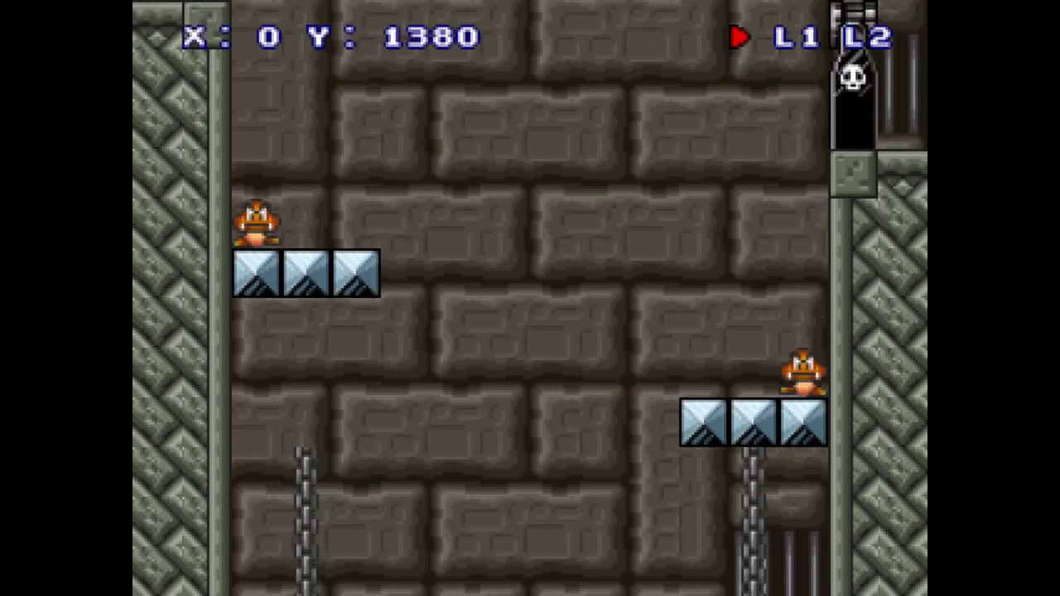
Browse the sprite catalogue to the auto-scroll markers and check the scroll numbers and speeds they offer.
key("space")
left_click(480, 75)
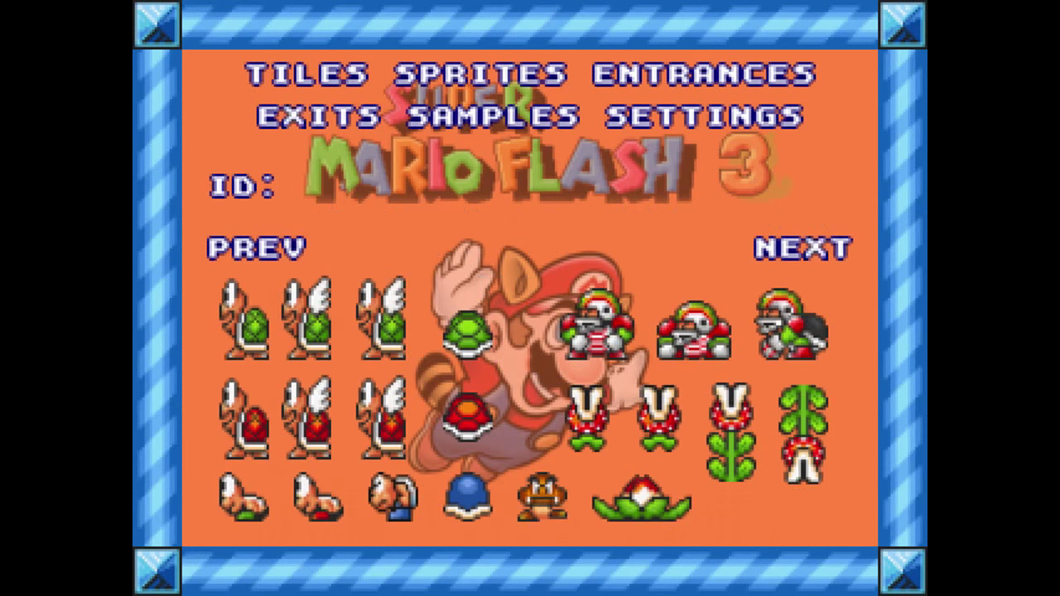
left_click(802, 248)
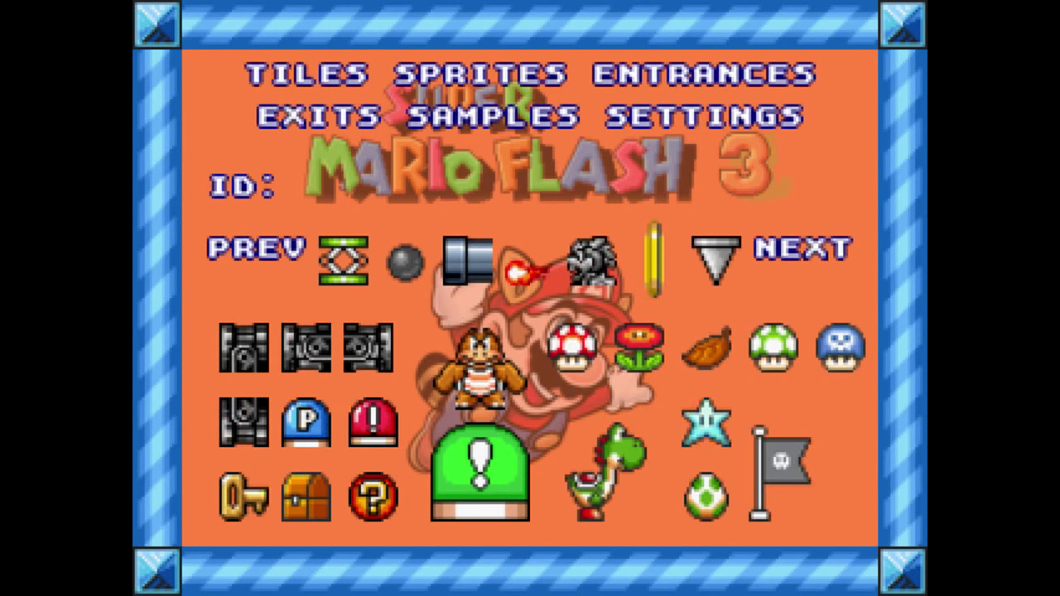
left_click(803, 248)
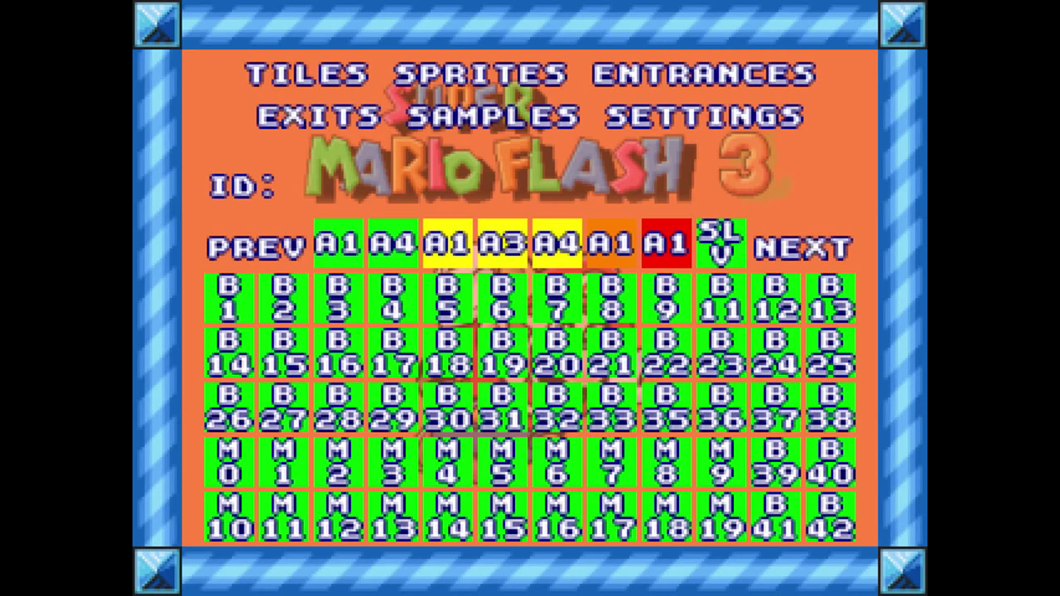
left_click(337, 244)
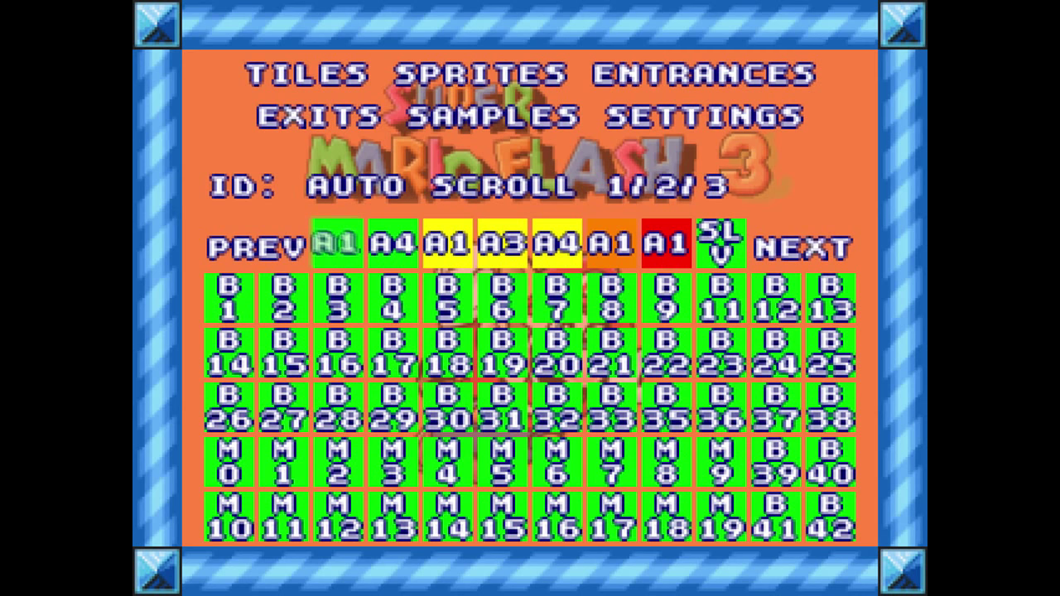
left_click(457, 242)
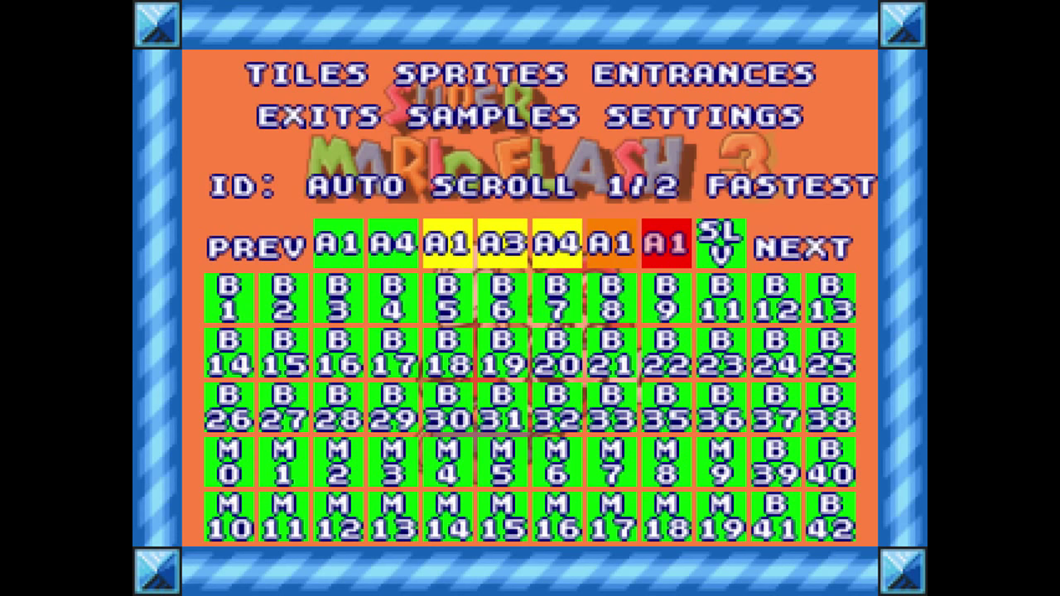
left_click(385, 249)
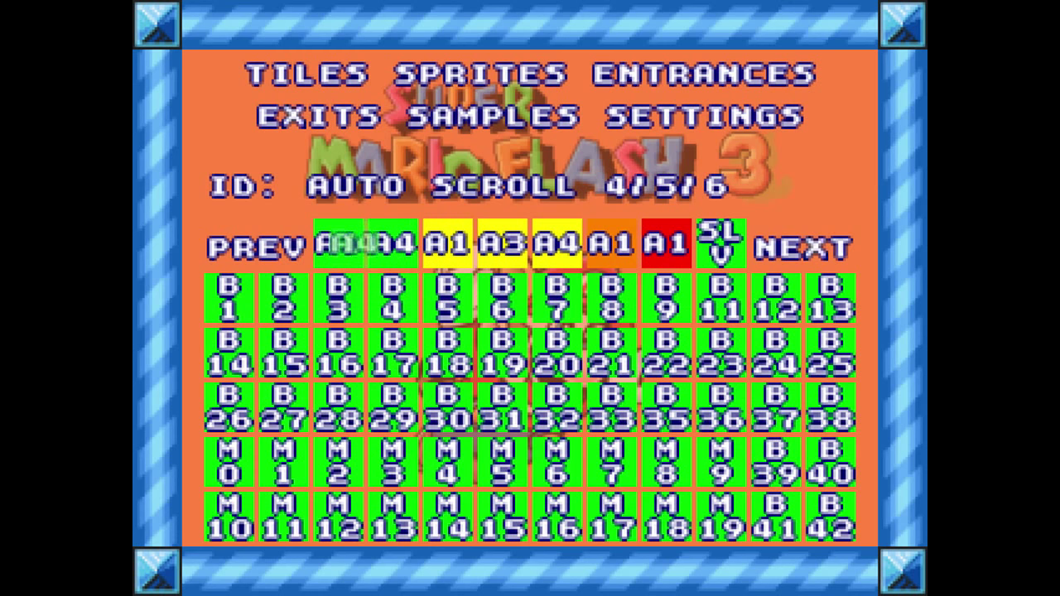
Open the level settings and save the castle level.
left_click(684, 120)
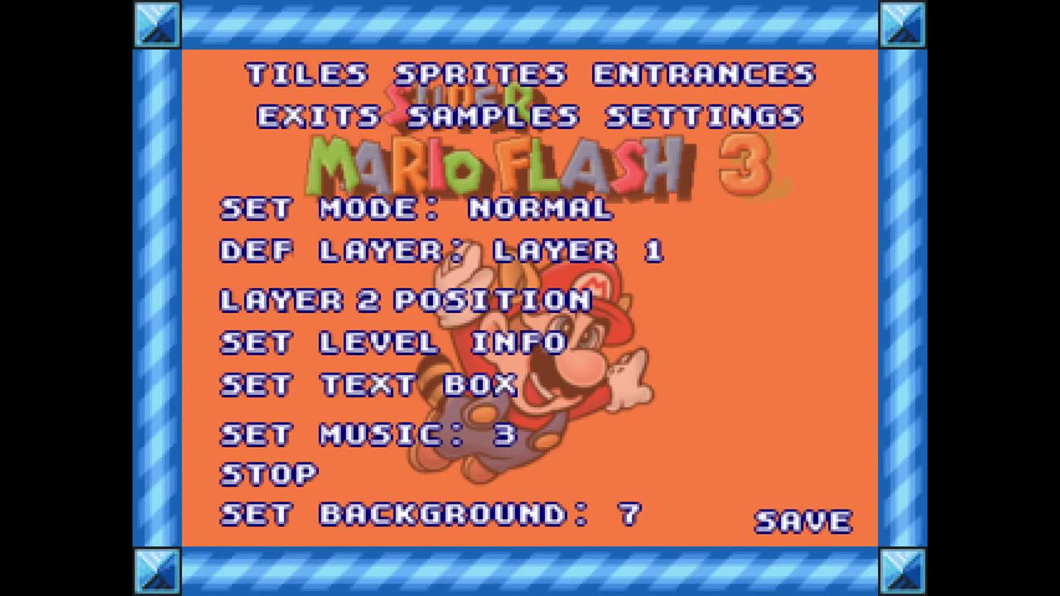
left_click(803, 523)
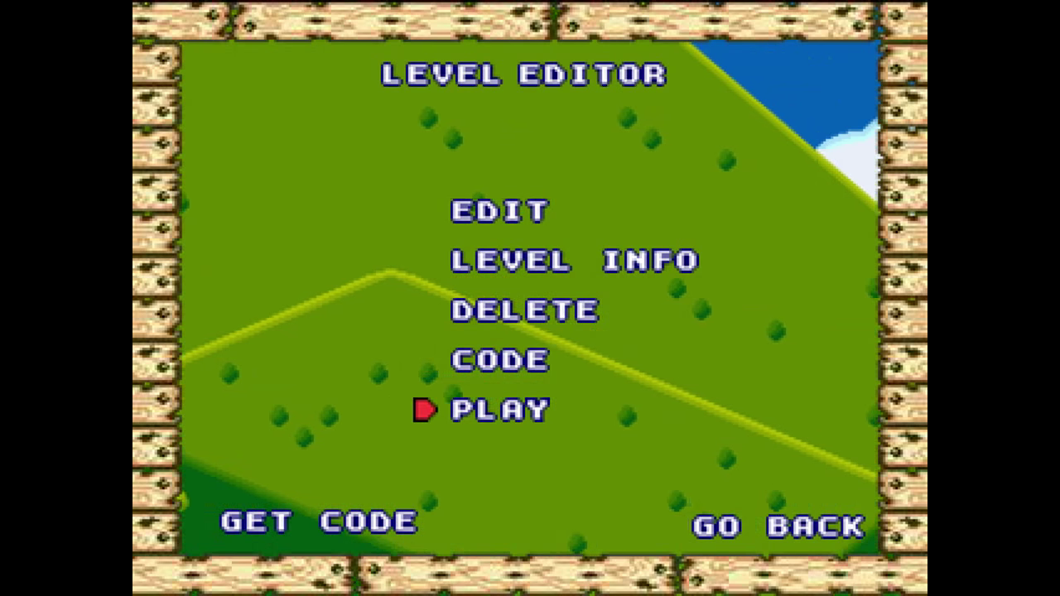
Start playing the grass level, hit the lower question block, and knock the Goomba away.
left_click(429, 409)
key("Right")
key("z")
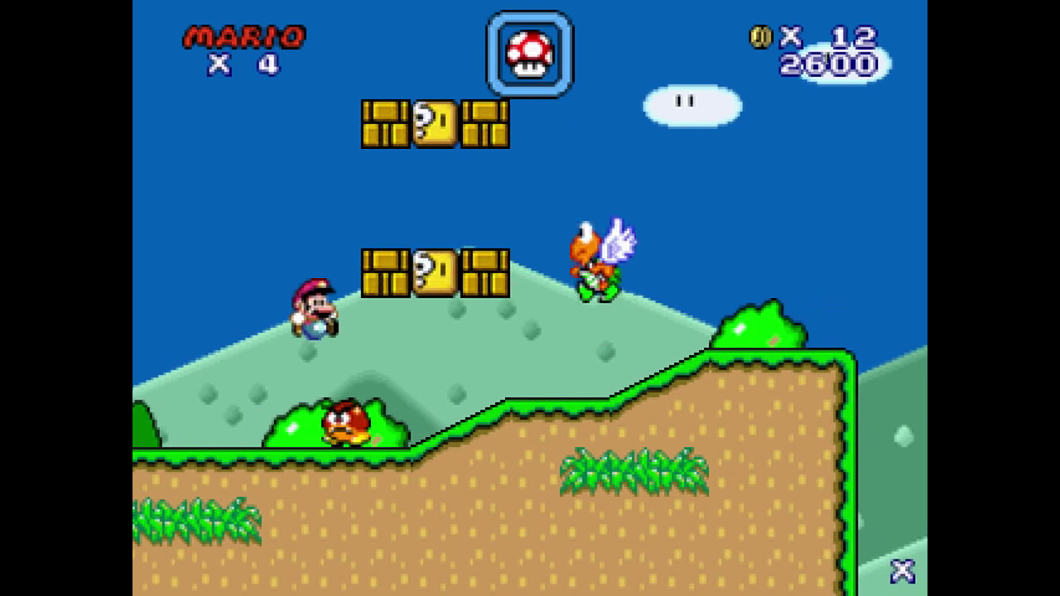
key("x")
key("z")
key("z")
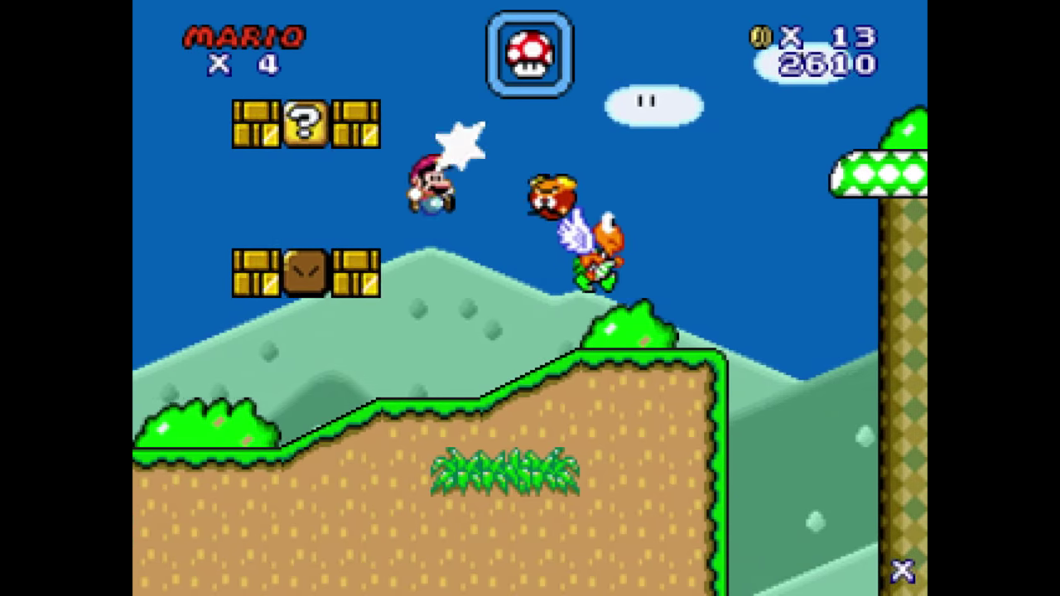
Hit the upper blocks for coins and defeat the winged green Koopa on the slope.
key("Left")
key("z")
key("Right")
key("z")
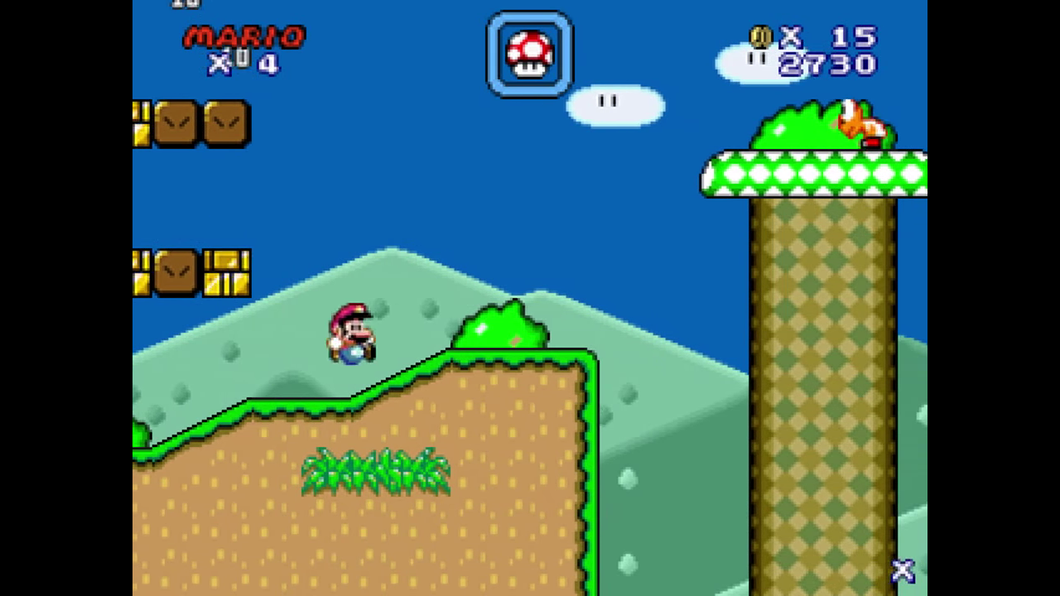
Jump onto the green mushroom platform, stomp the red Koopa, and collect the coins above the piranha plant.
key("Right")
key("z")
key("z")
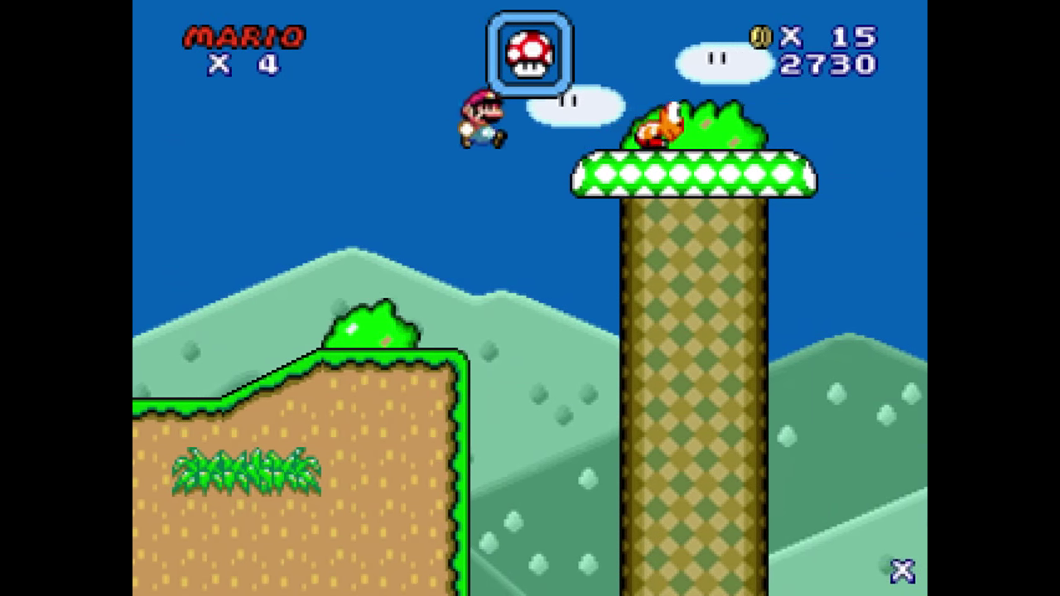
key("Left")
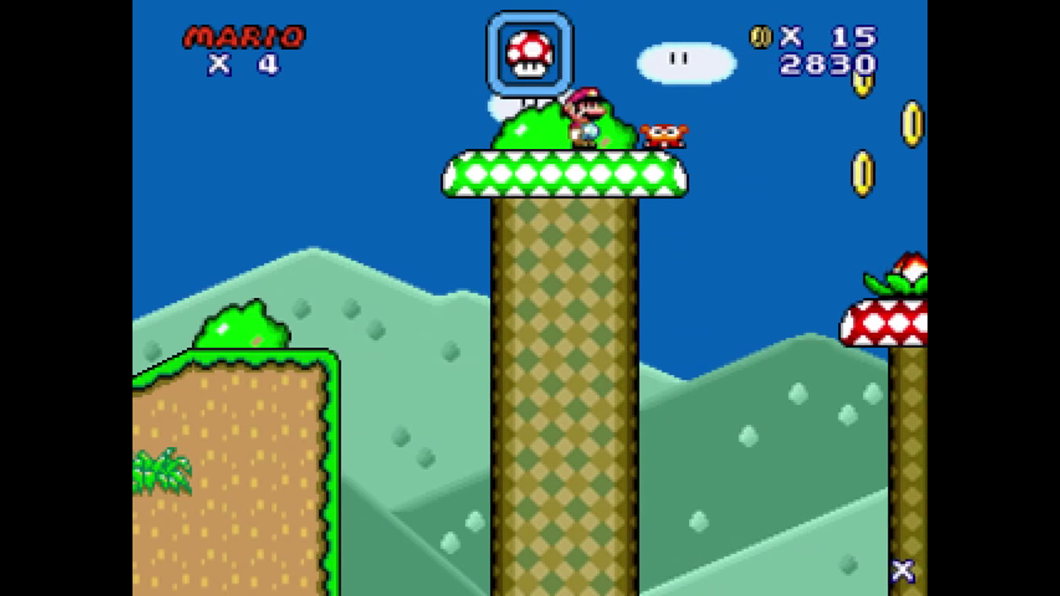
key("z")
key("Right")
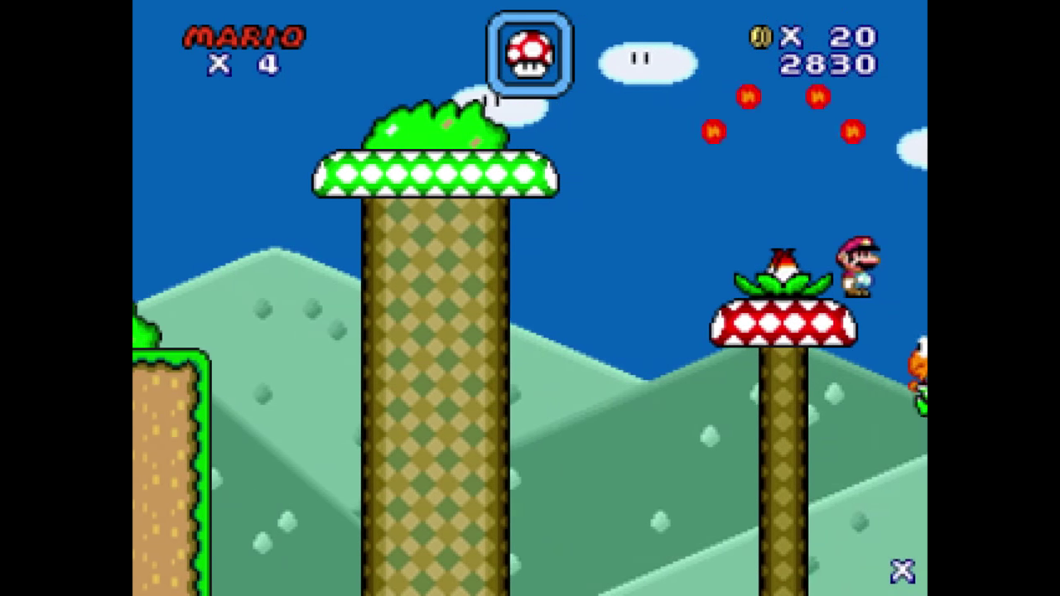
Replay the grass level from its start, hit the upper blocks for coins, and leap over the winged Koopa.
key("Left")
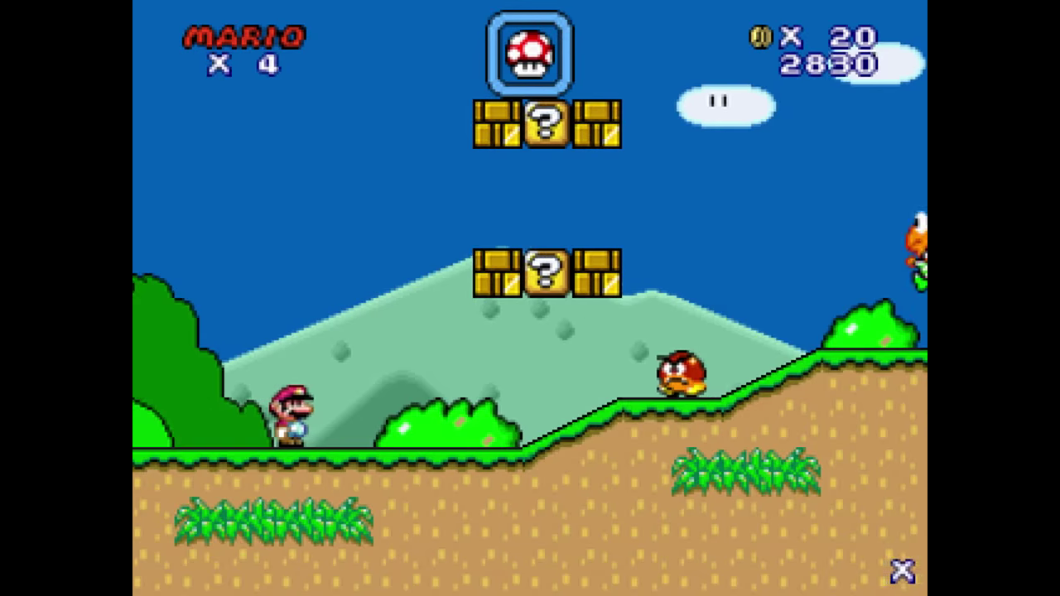
key("Right")
key("Up")
key("Up")
key("Left")
key("Up")
key("Up")
key("Right")
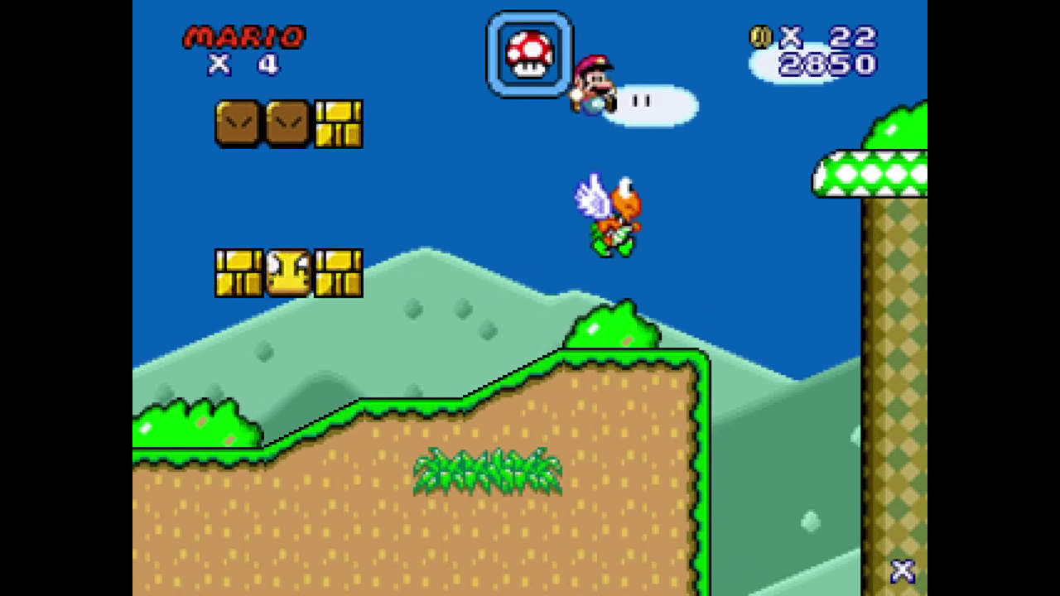
Land on the grassy ledge, jump onto the tall green mushroom platform, and stomp the red Koopa.
key("x")
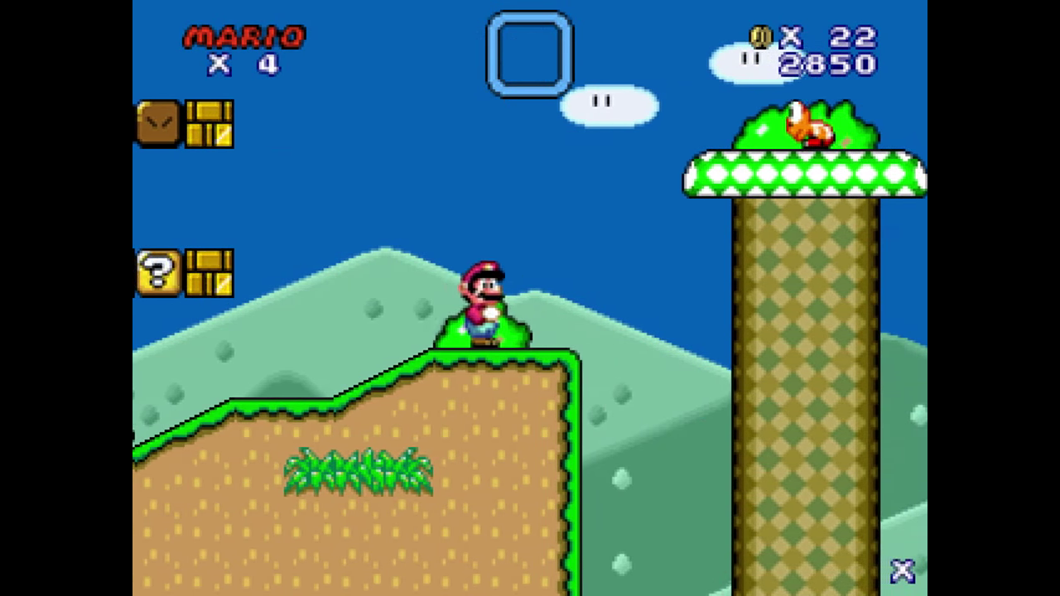
key("Right")
key("x")
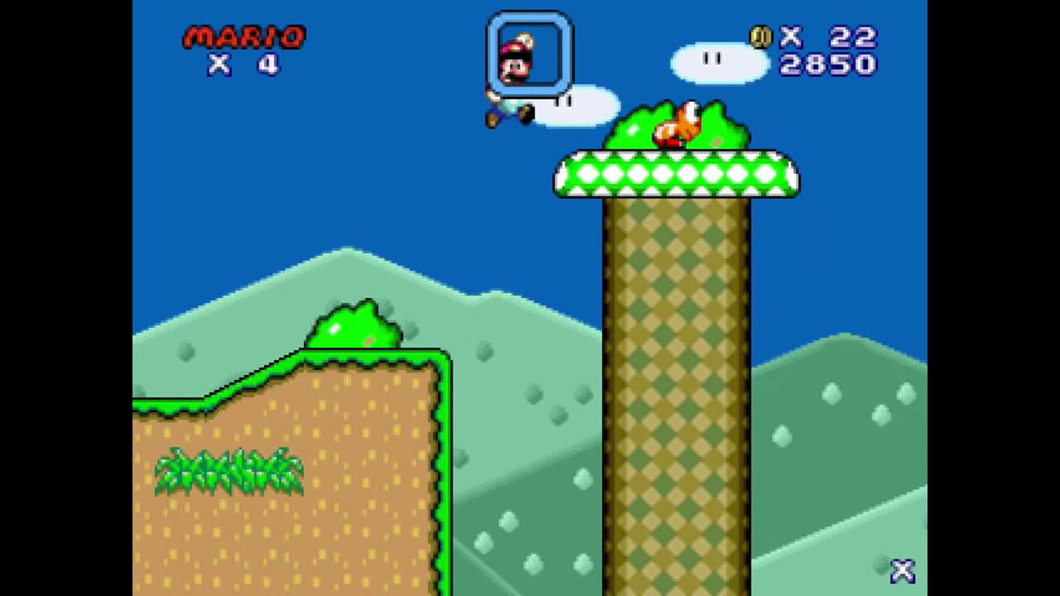
key("Left")
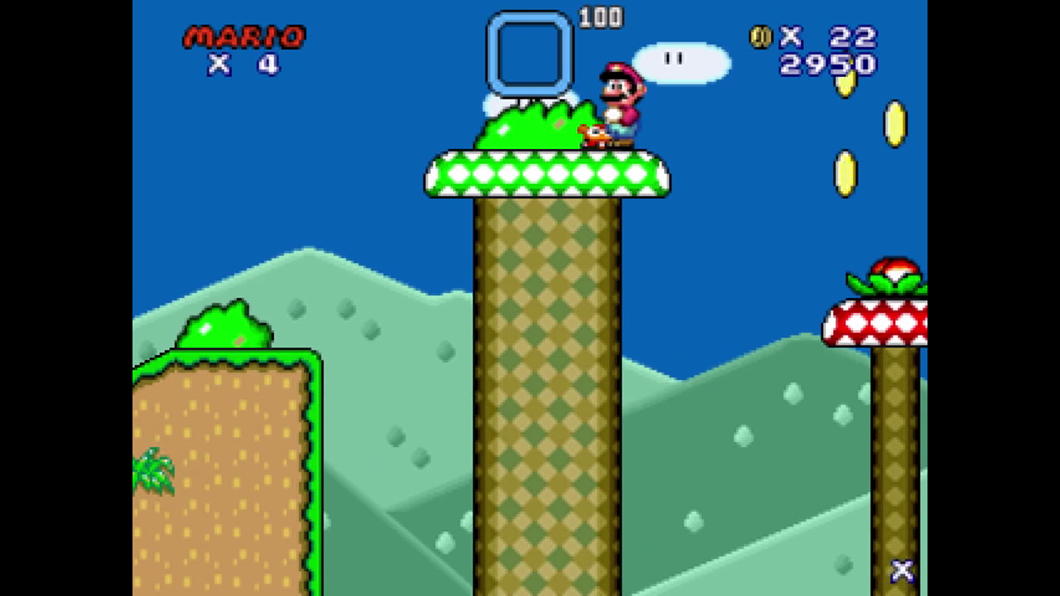
Leap over the fire-spitting piranha plant, collect the coins above it, and land on the tilted slope.
key("Right")
key("Right")
key("x")
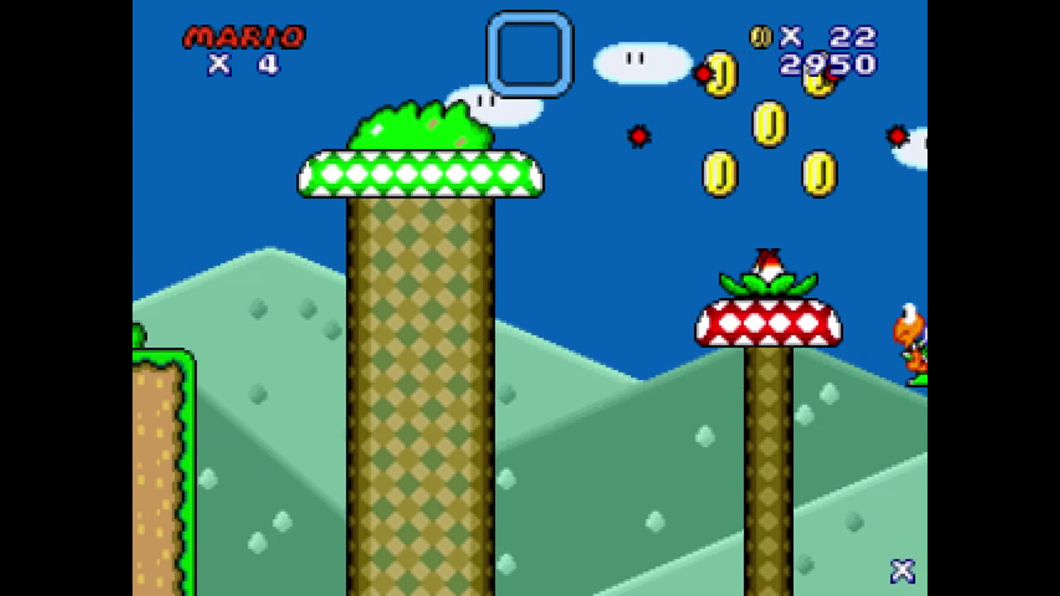
key("x")
key("x")
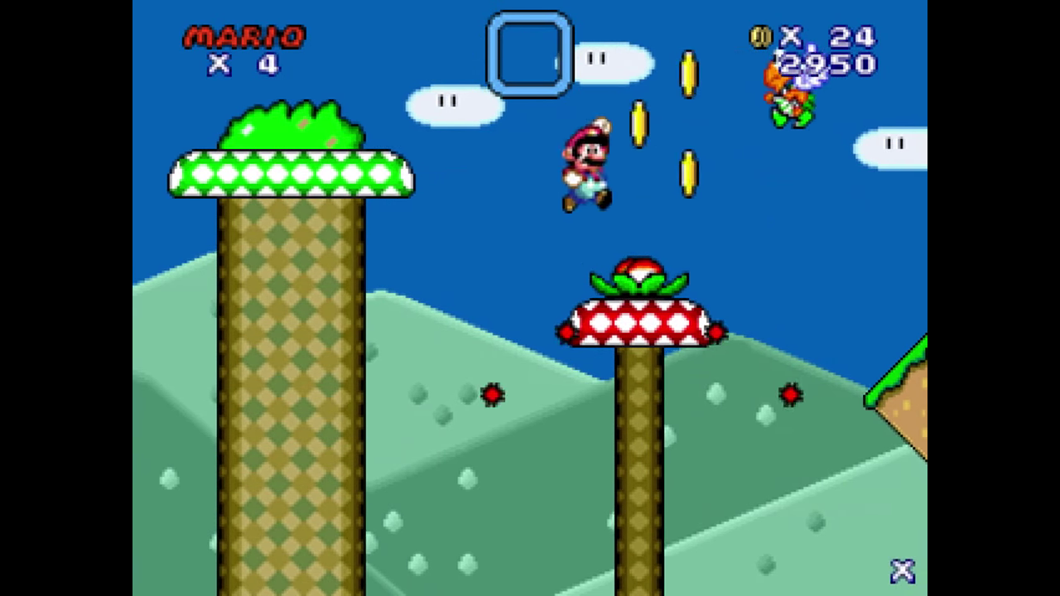
key("Right")
key("Right")
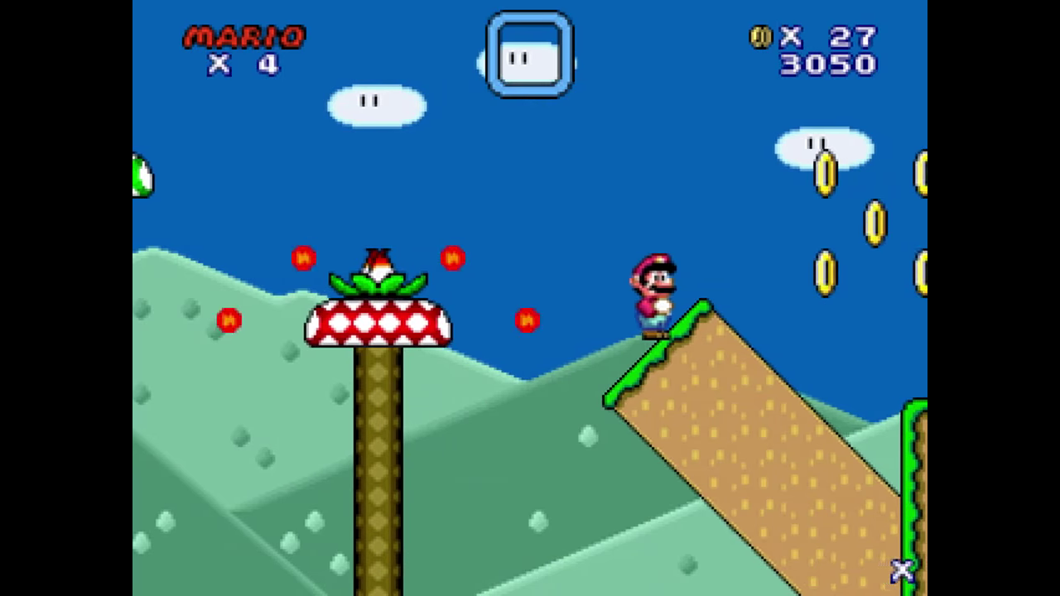
Collect the coins beyond the tilted slope, then stomp the winged red Koopa on the grassy ledge.
key("Right")
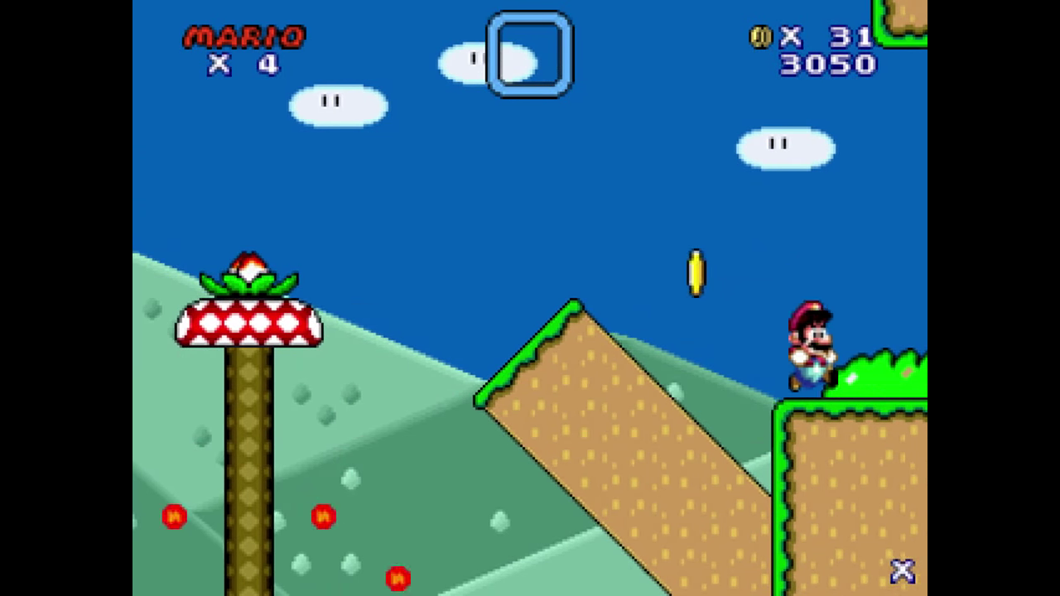
key("z")
key("Left")
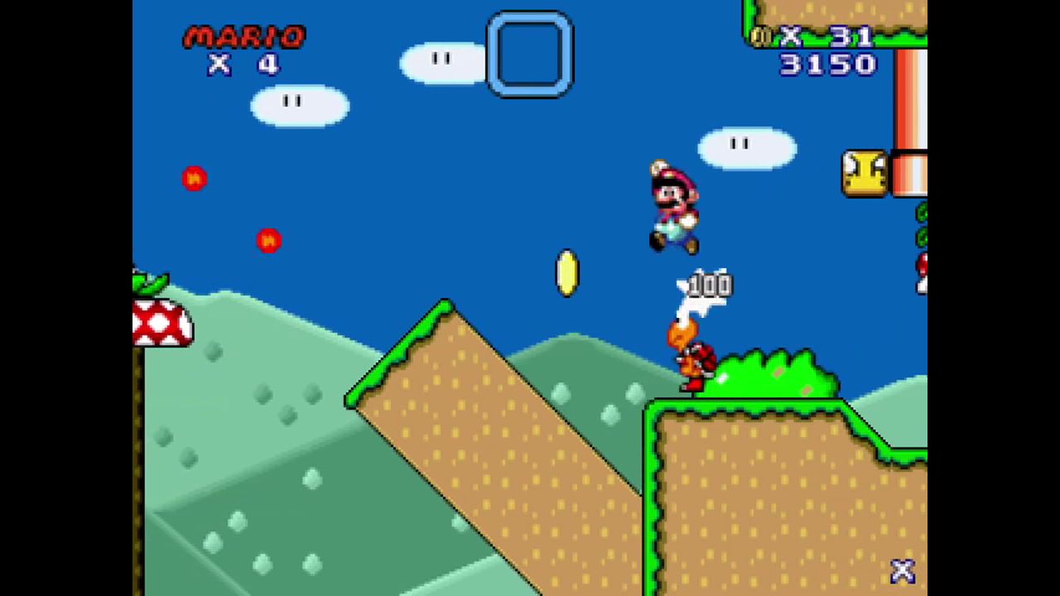
key("Right")
key("Left")
key("x")
key("Right")
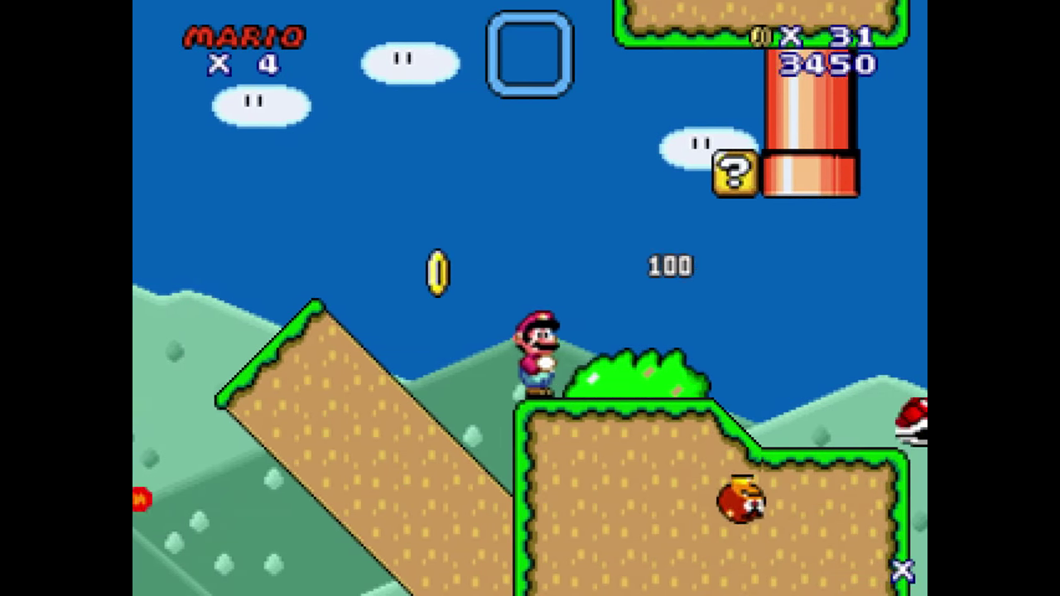
Release the mushroom from the question block beside the red pipe and leap to the next green platform for its coins.
key("Right")
key("x")
key("Right")
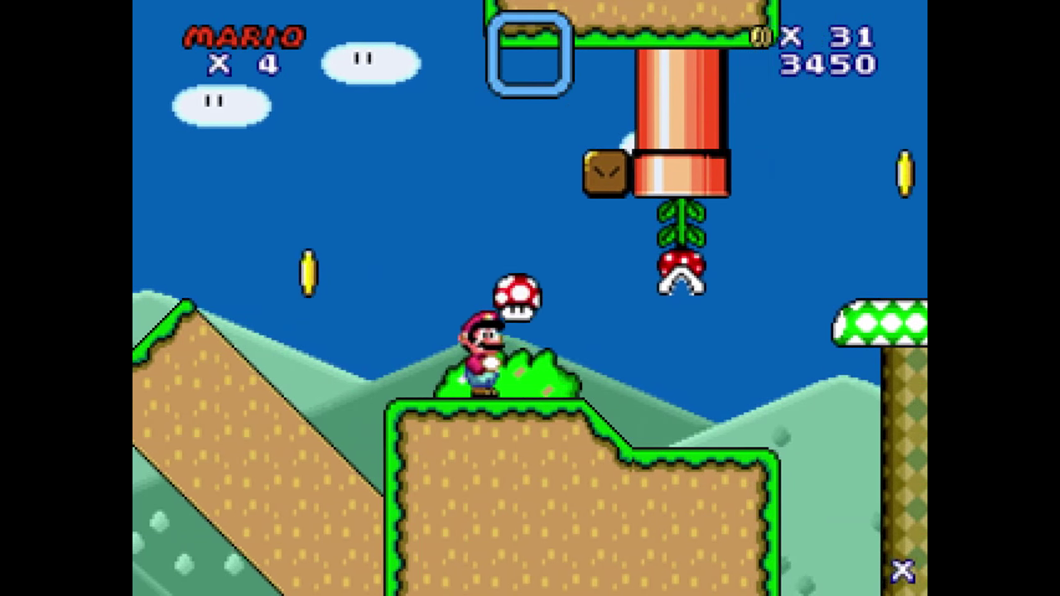
key("Right")
key("x")
key("x")
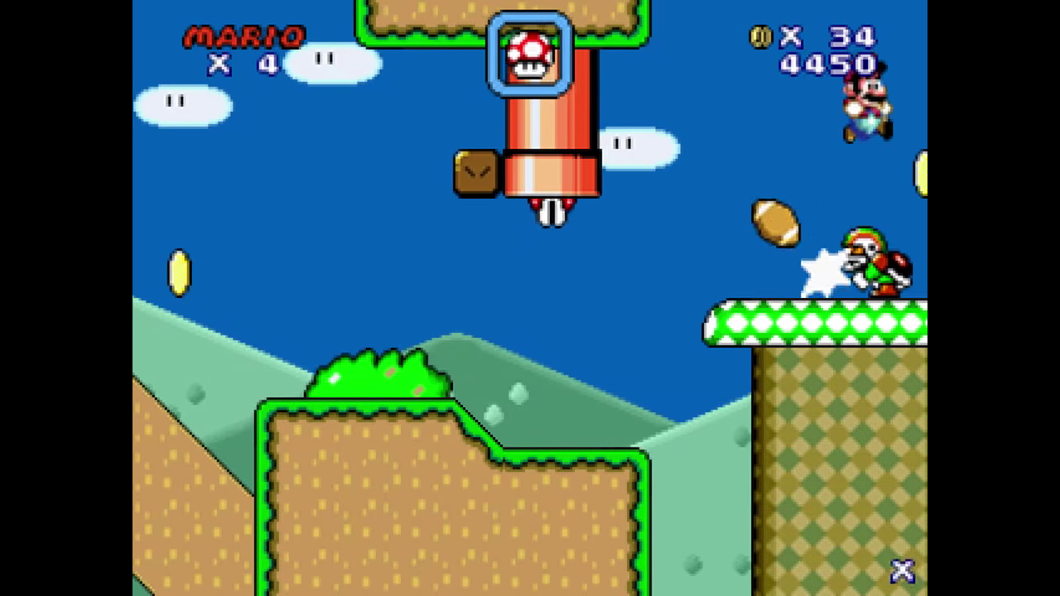
Collect the last coin over the green platform and bounce on the football-throwing Chuck.
key("Right")
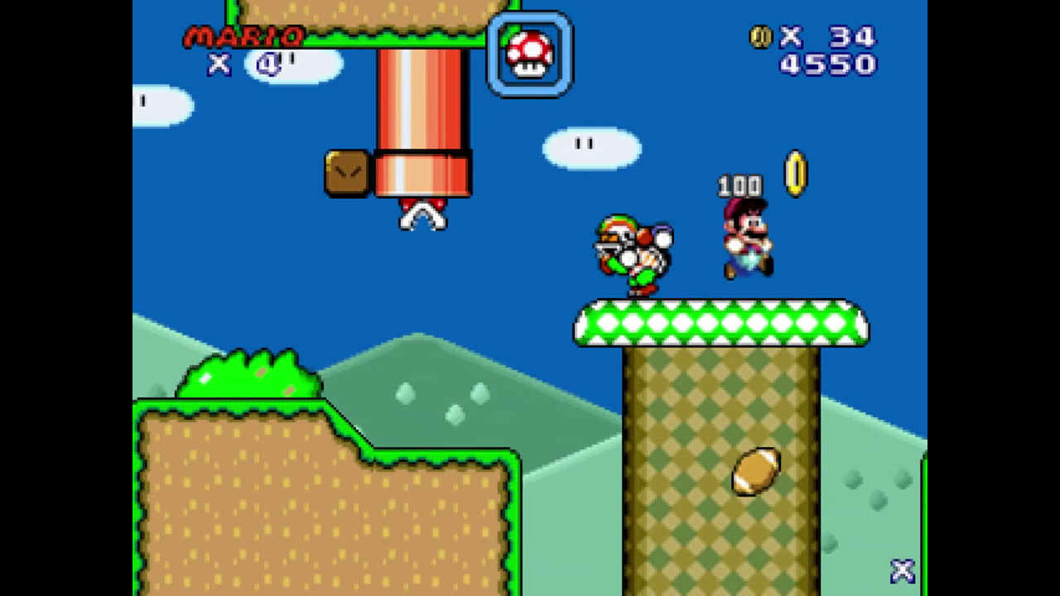
key("x")
key("Left")
key("x")
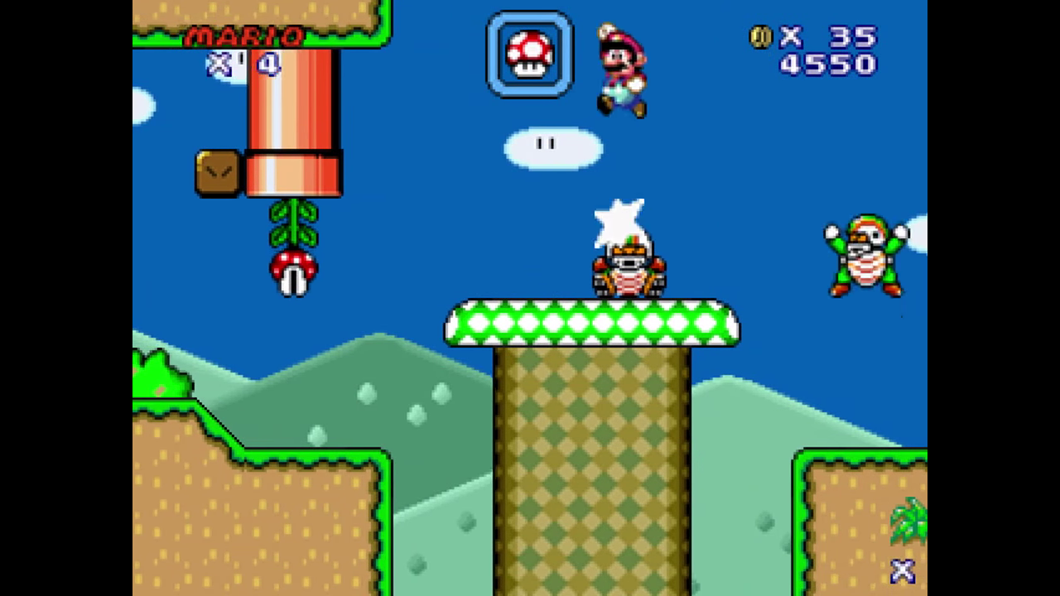
key("Left")
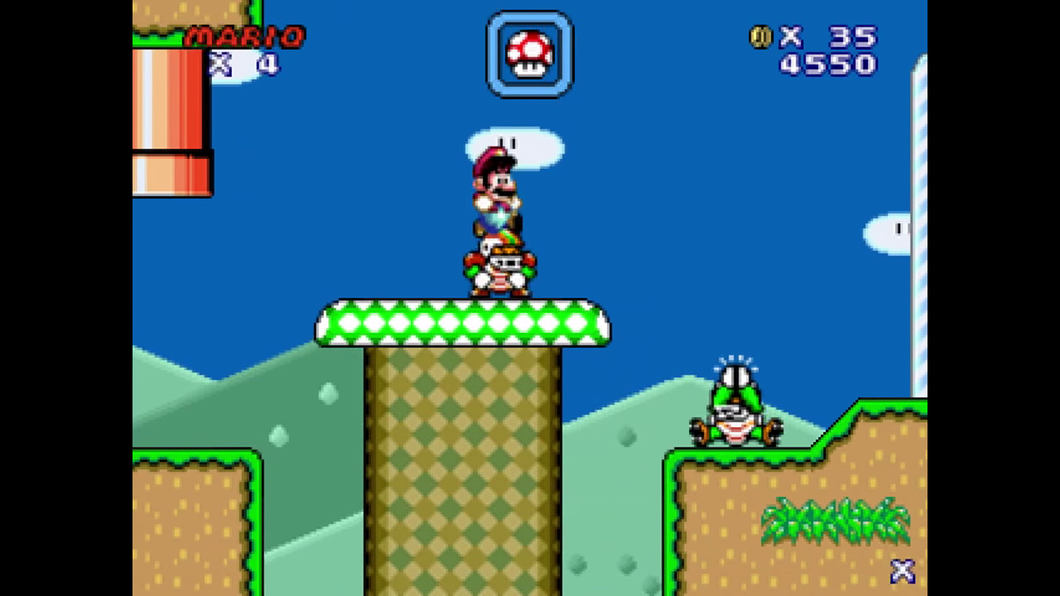
Finish off the Chuck on the green platform, clear the jumping Chuck, and run to the goal at the level's end.
key("x")
key("Right")
key("x")
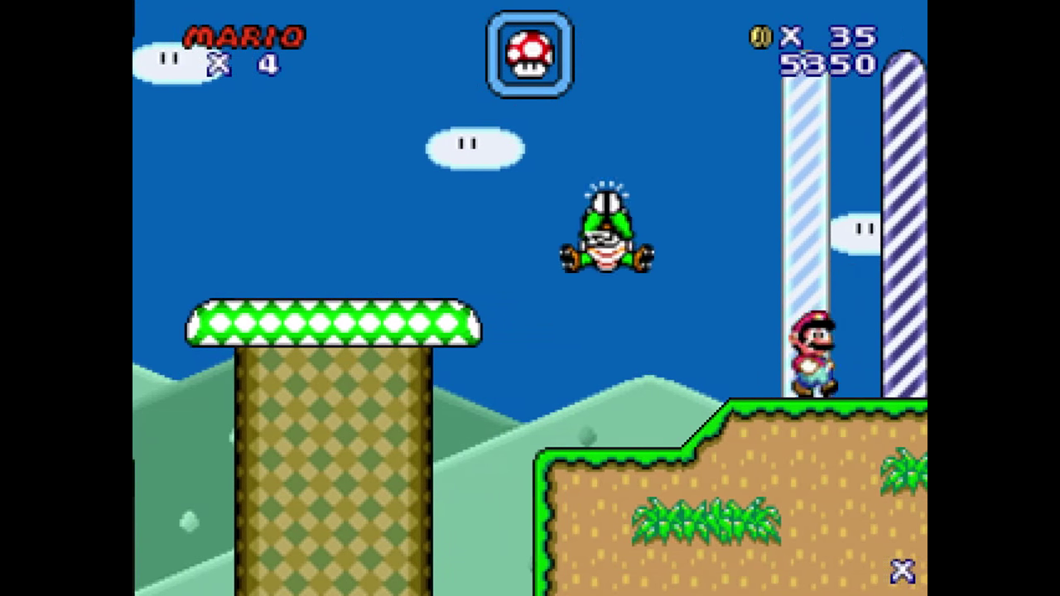
key("x")
key("Right")
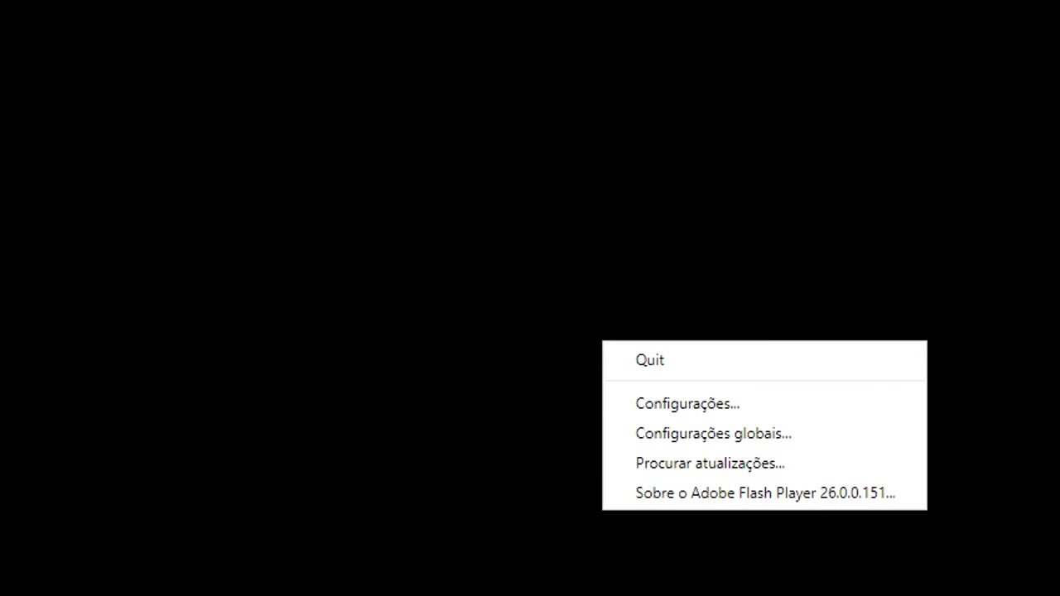
Quit to the title screen and open the Level Editor.
left_click(650, 360)
key("Down")
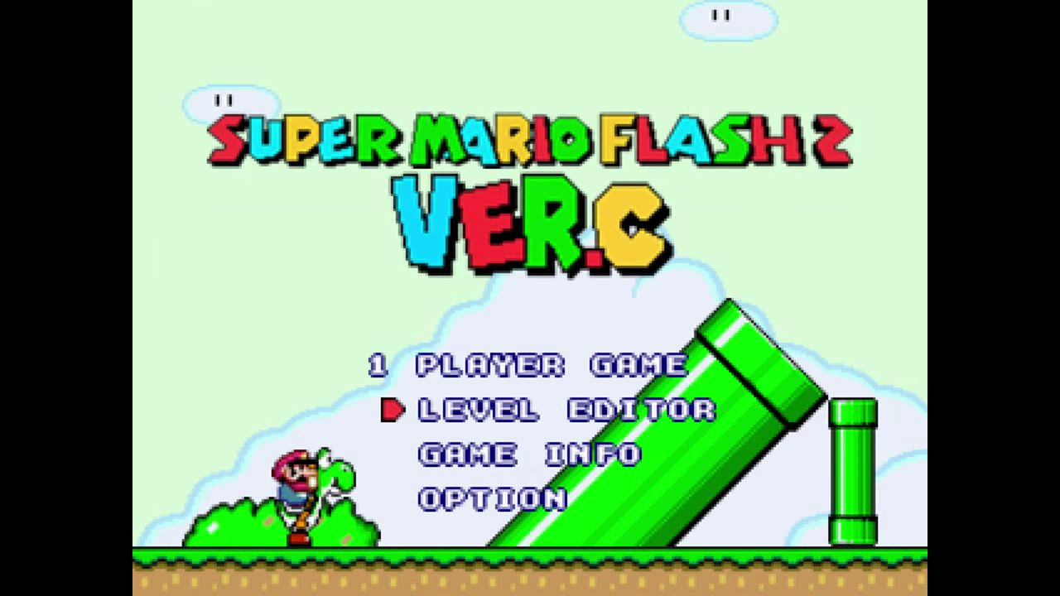
key("Return")
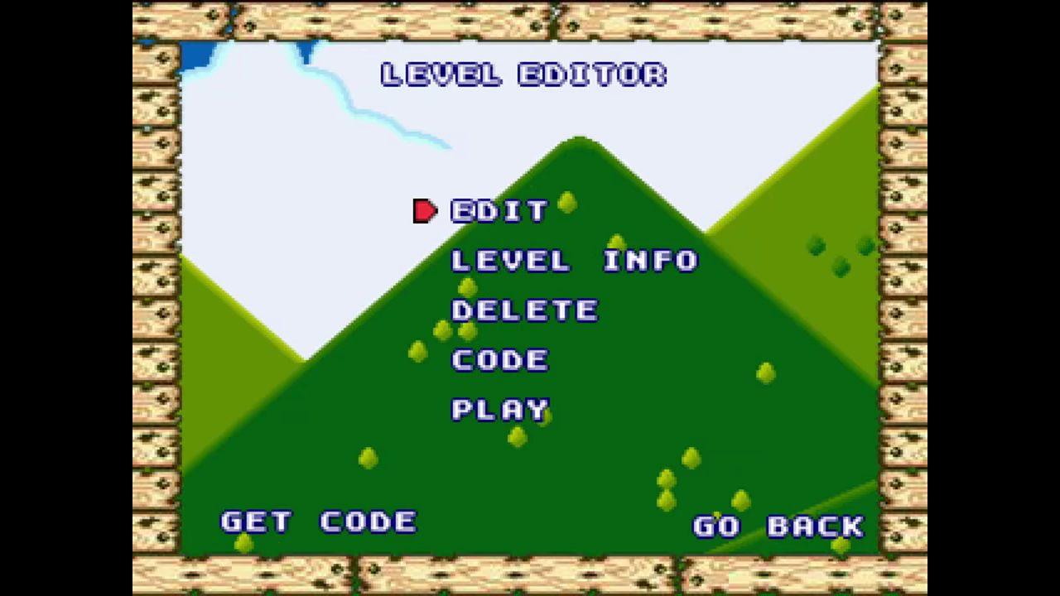
Open the grass level for editing and place a feather question block above the A2 S tile near Mario's start.
key("Return")
key("Right")
key("Left")
key("space")
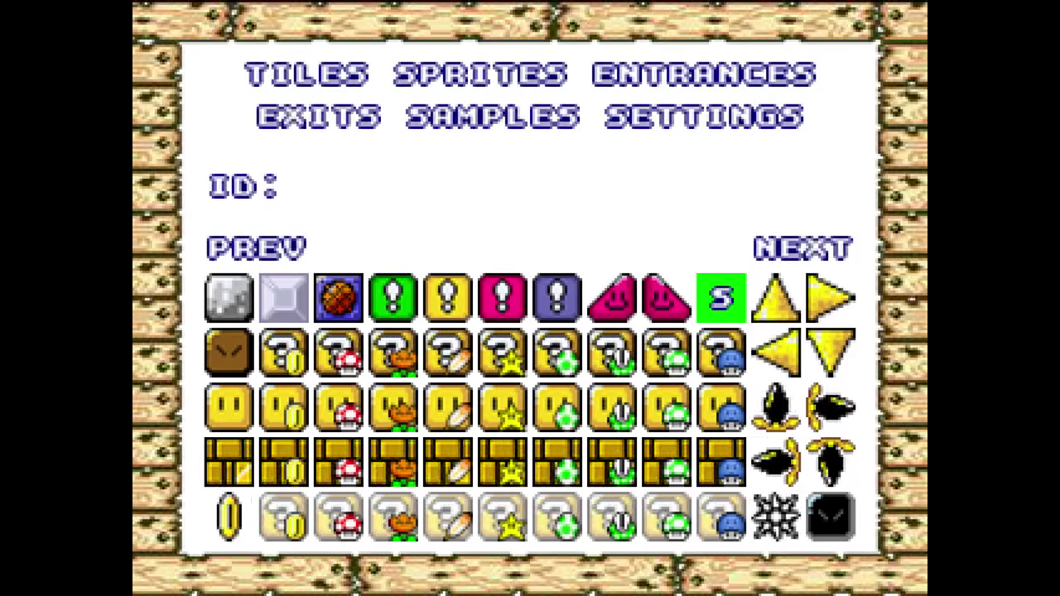
left_click(449, 352)
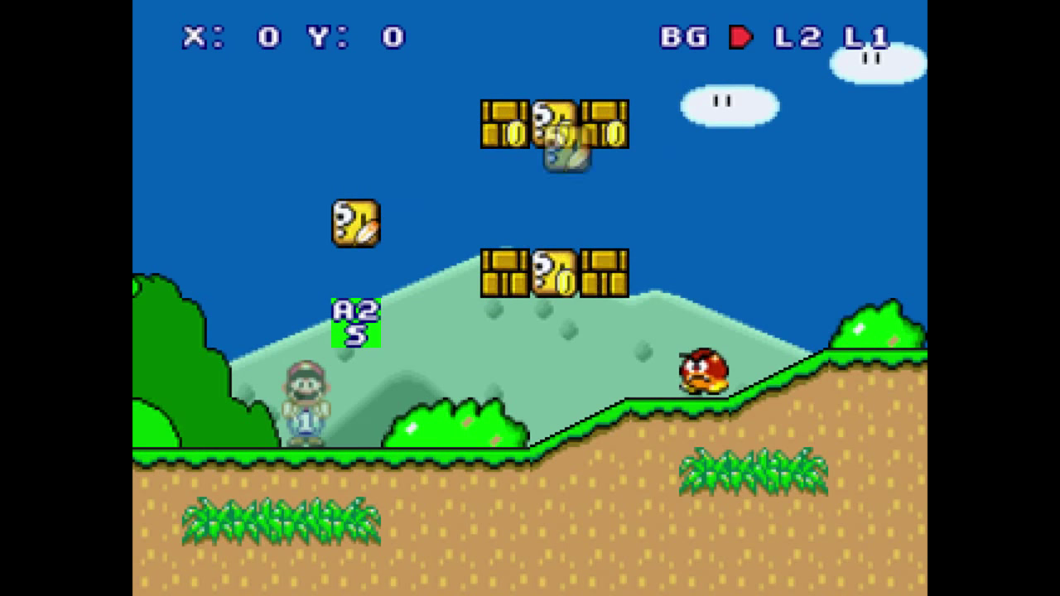
Play the edited level and carry the Goomba over the slope toward the winged green Koopa.
key("space")
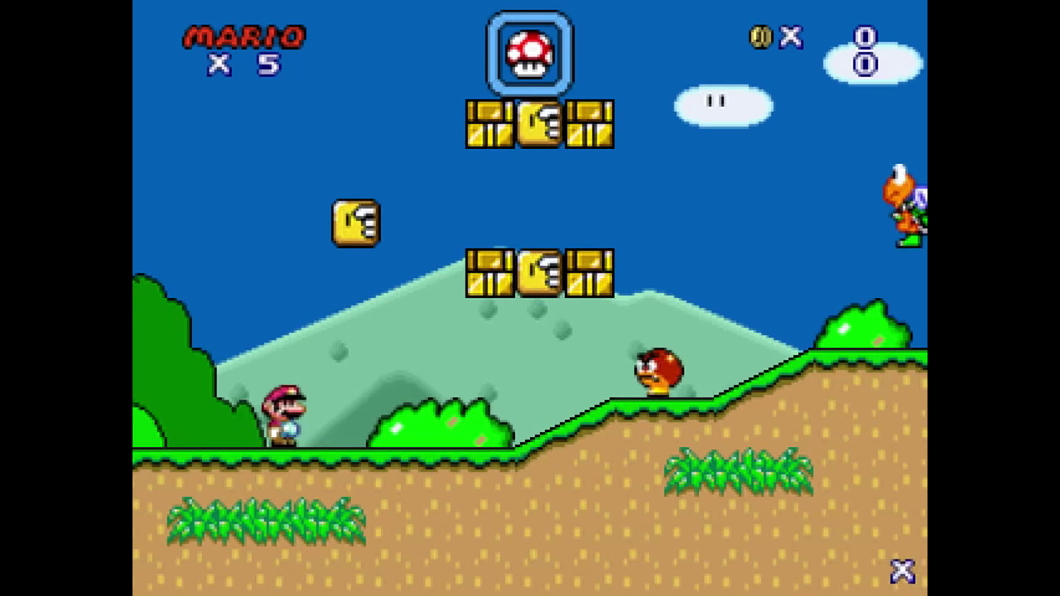
key("Up")
key("Right")
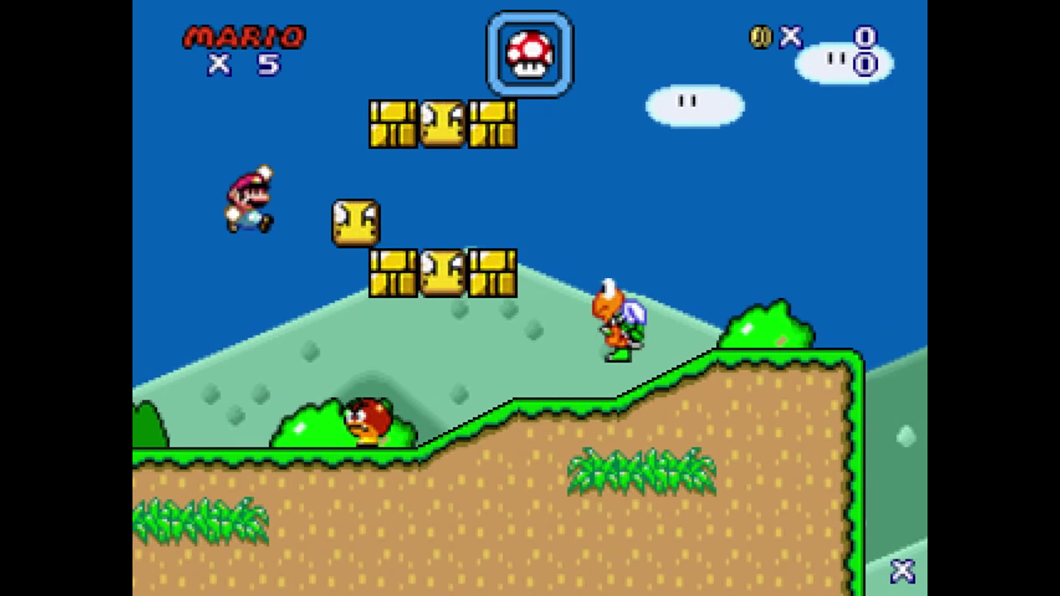
key("Left")
key("x")
key("Right")
key("z")
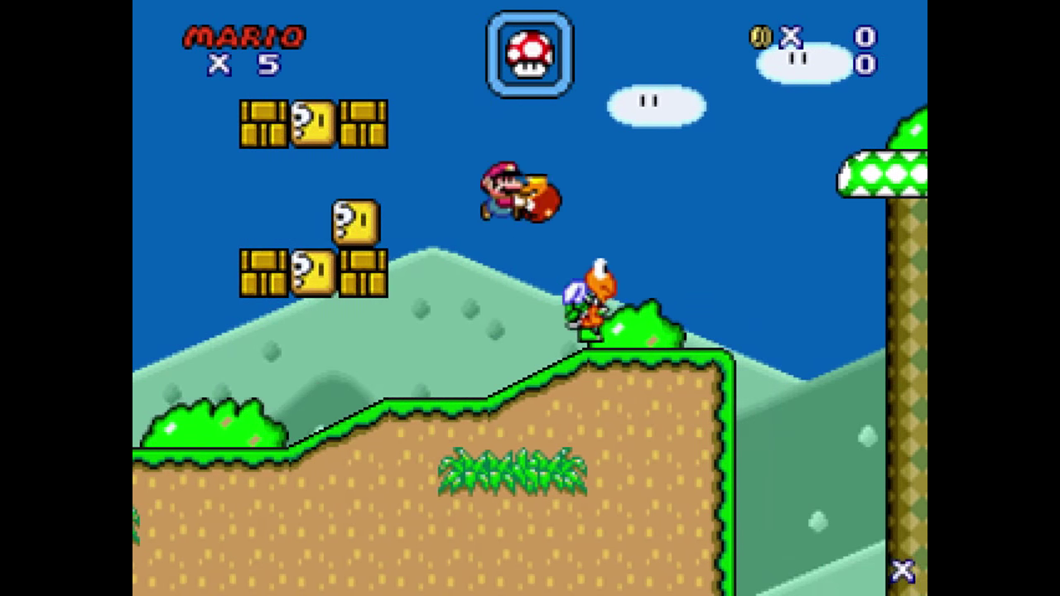
Defeat the winged green Koopa and hit the added question block to release its feather.
key("Up")
key("Left")
key("z")
key("Right")
key("z")
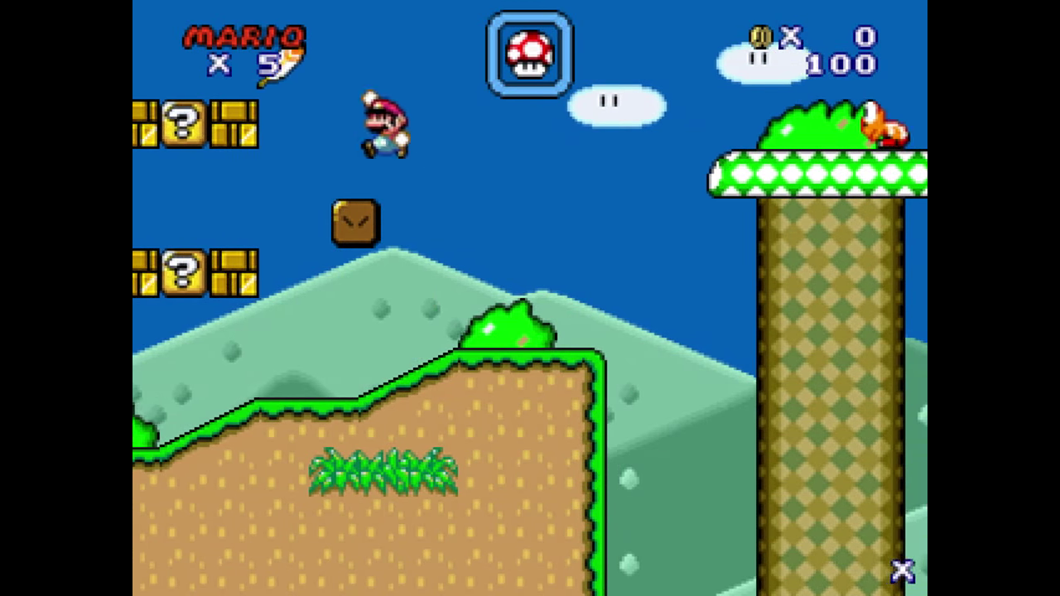
key("Left")
key("z")
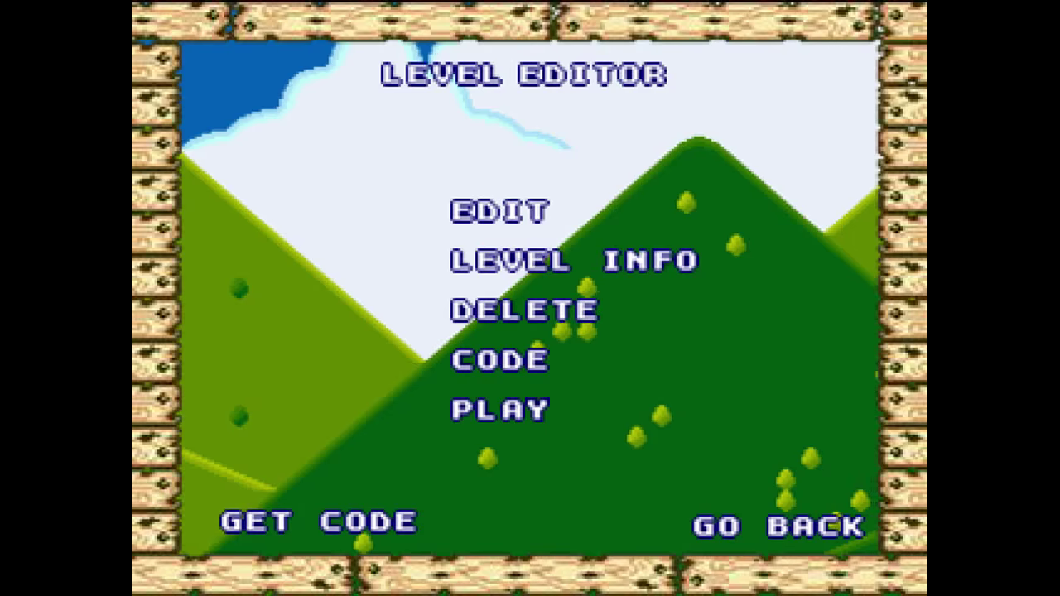
Reopen the grass level for editing and examine its layout through to the Chuck platforms.
left_click(500, 211)
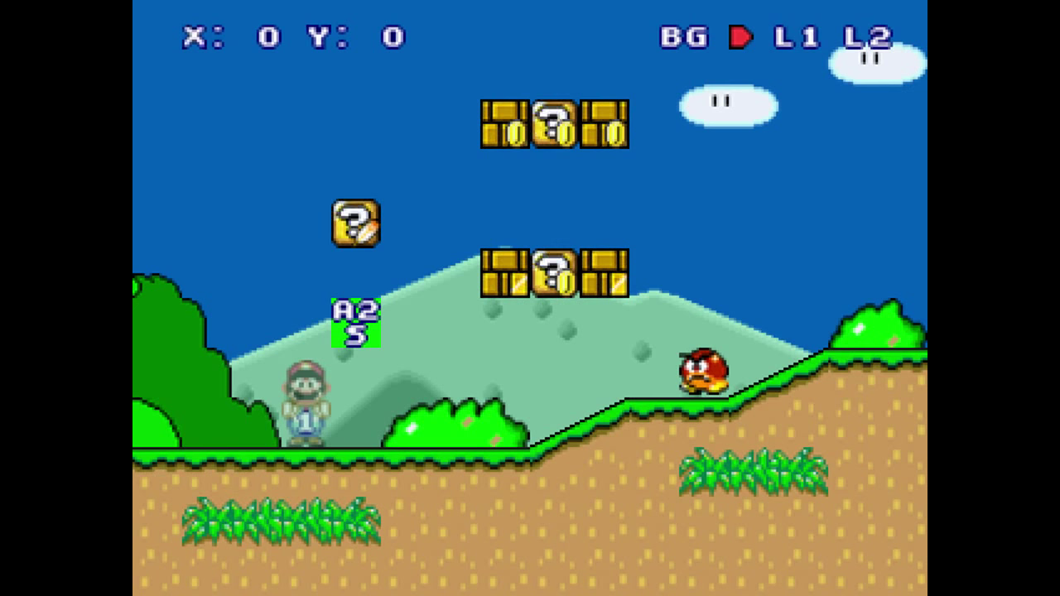
key("Right")
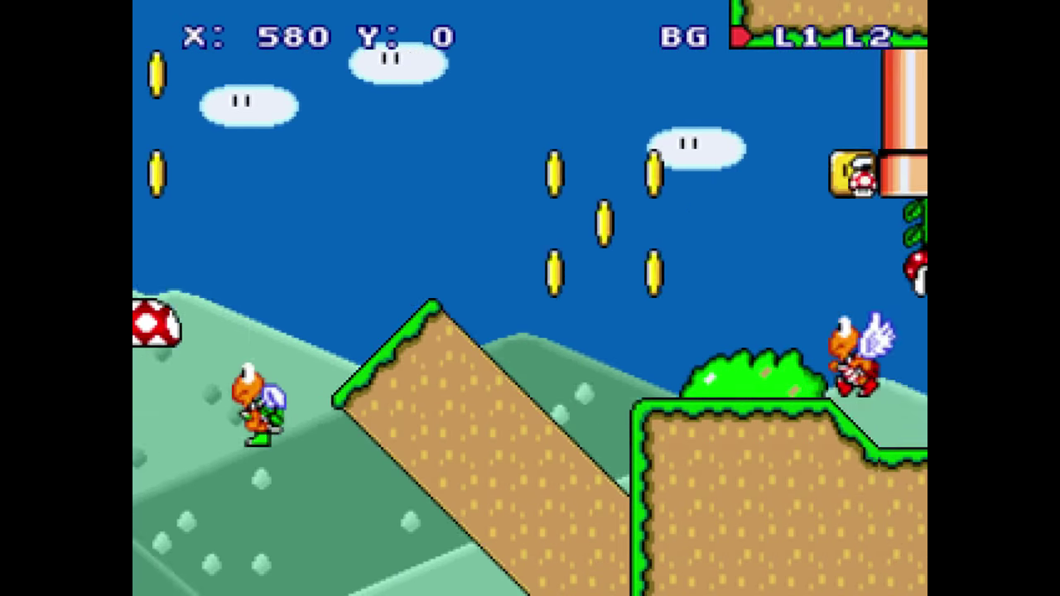
key("Left")
key("Right")
key("Left")
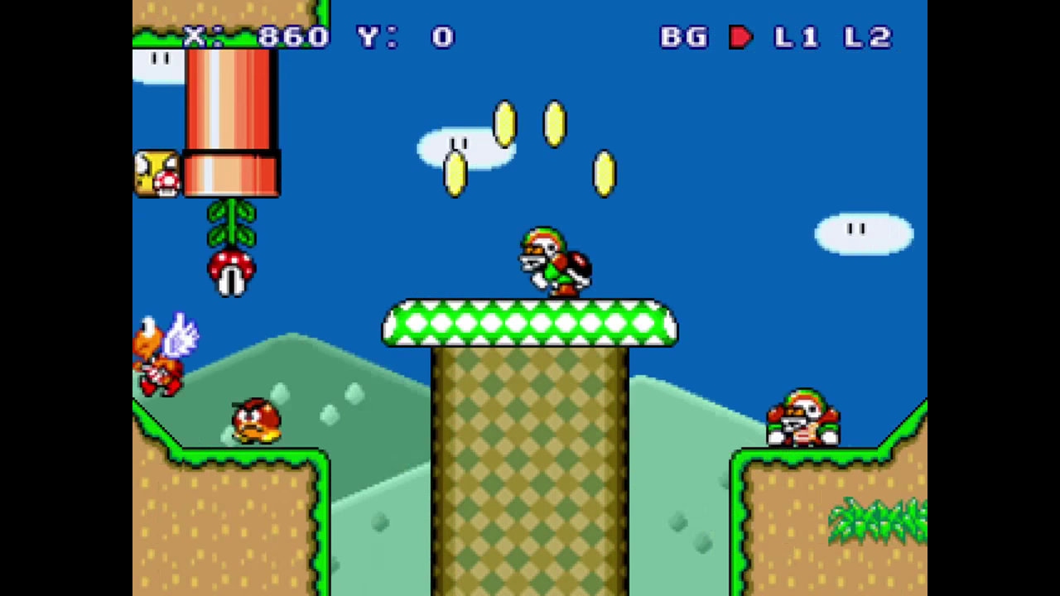
key("Right")
key("Left")
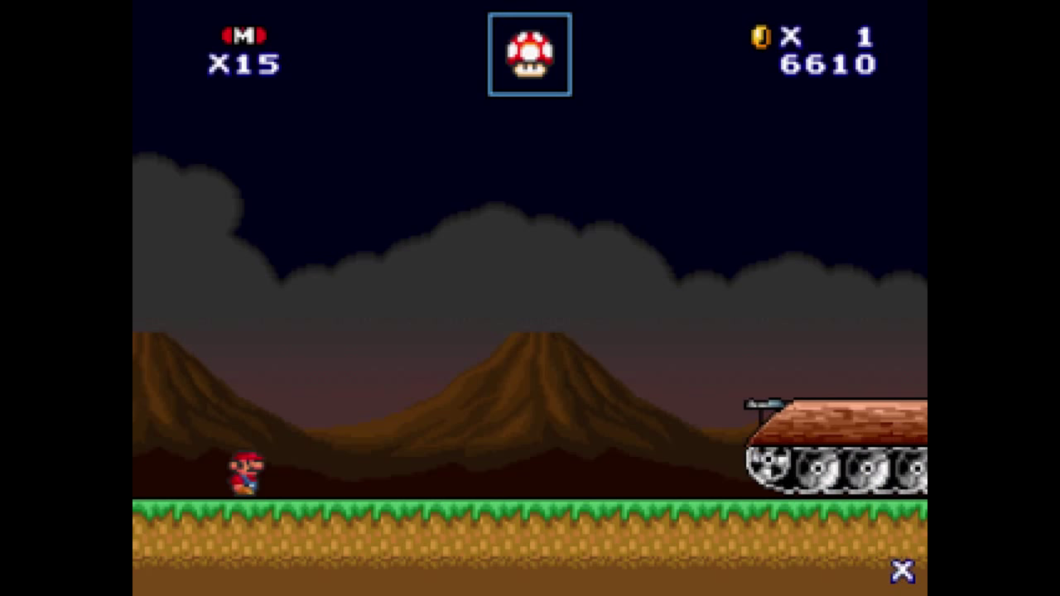
Run toward the first wooden tank in the volcano level and jump onto its front deck below the cannon.
key("Right")
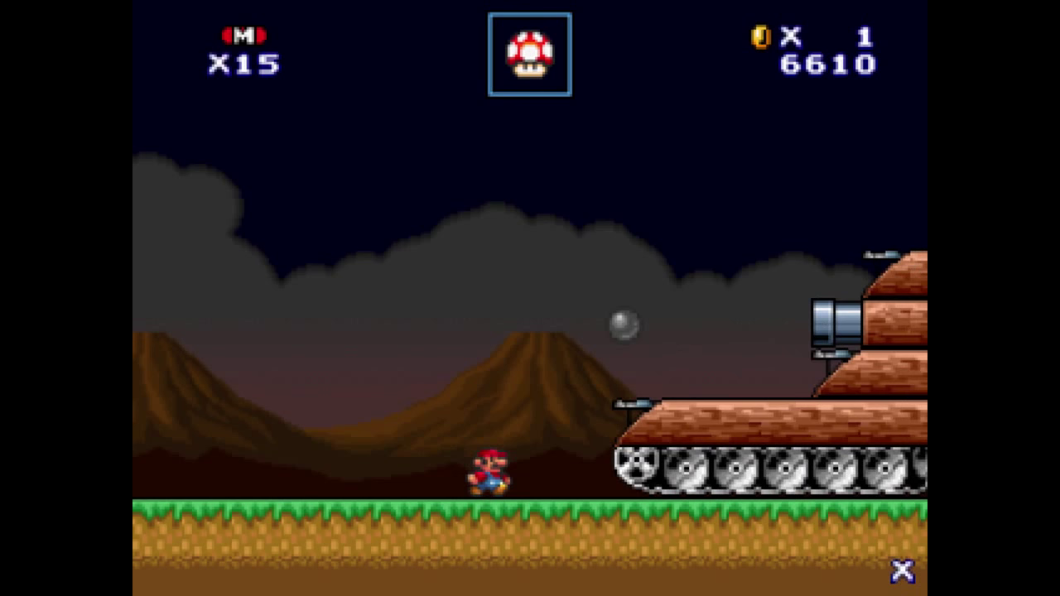
key("Right")
key("z")
key("Left")
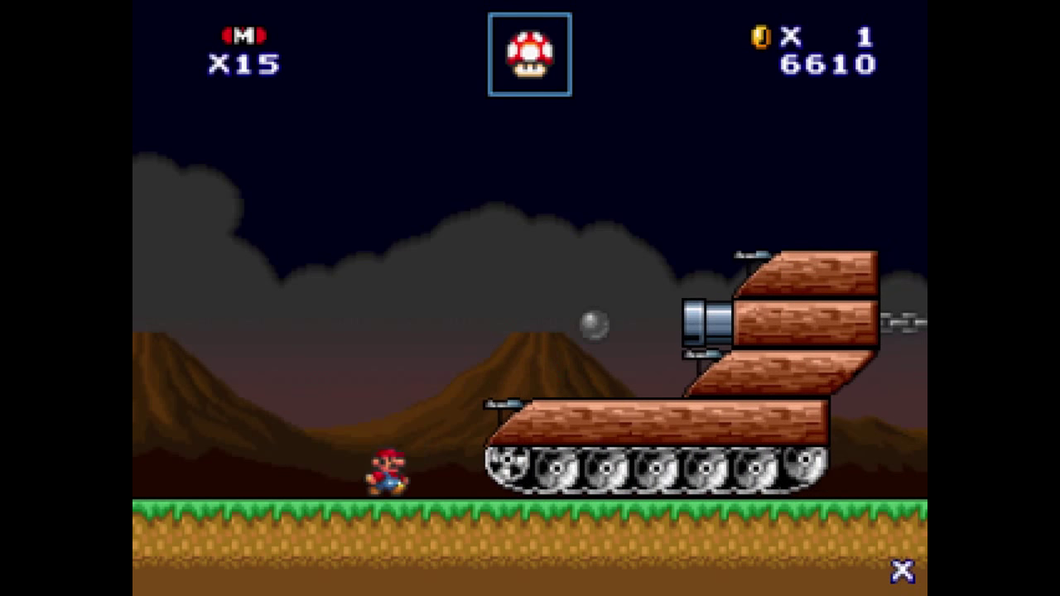
key("Right")
key("z")
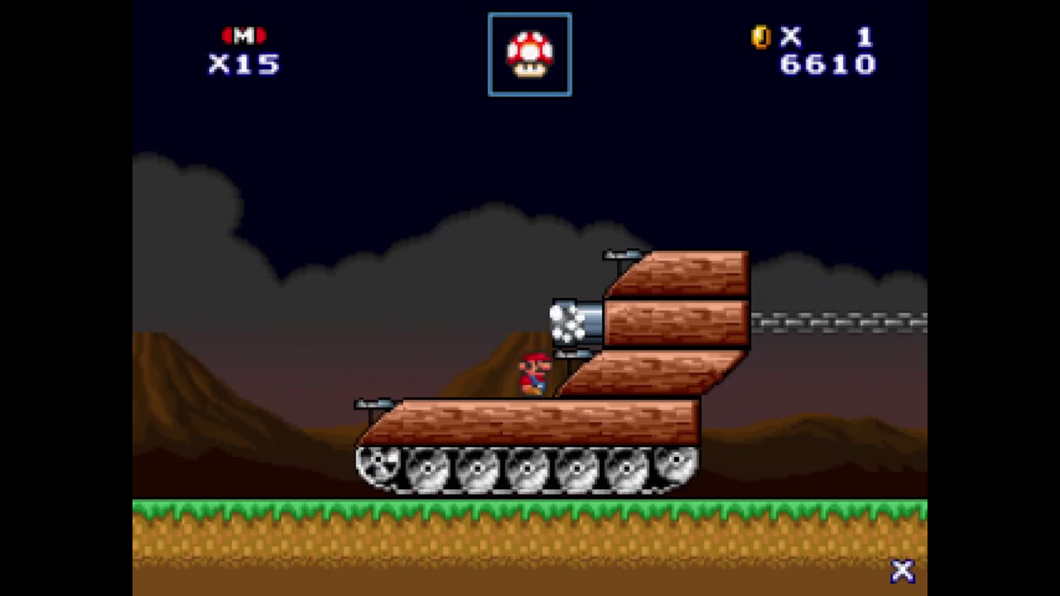
Get past the first tank's cannon and jump onto the chain leading to the second tank.
key("z")
key("Right")
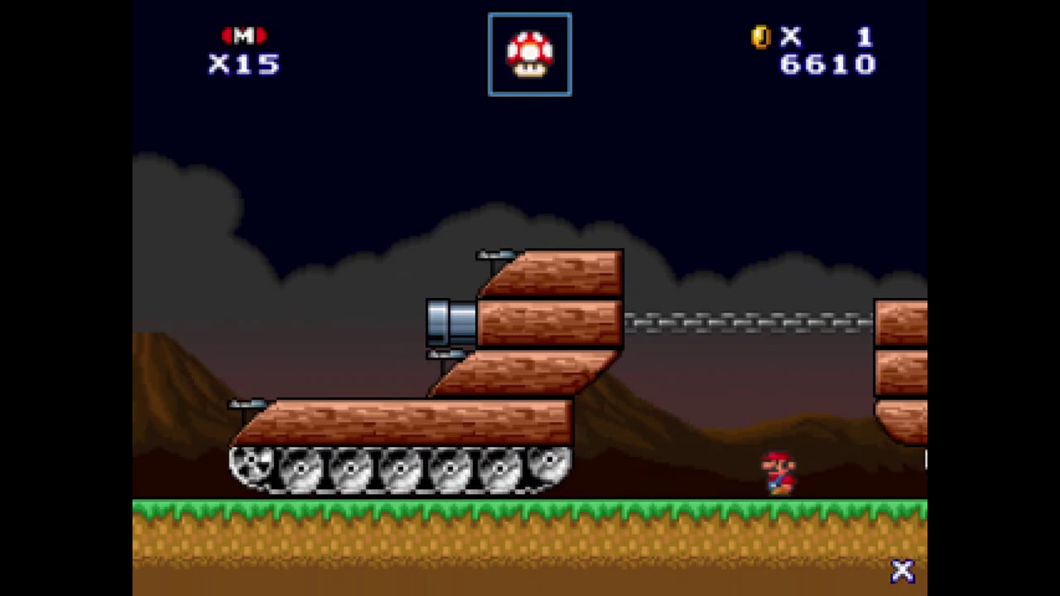
key("Left")
key("z")
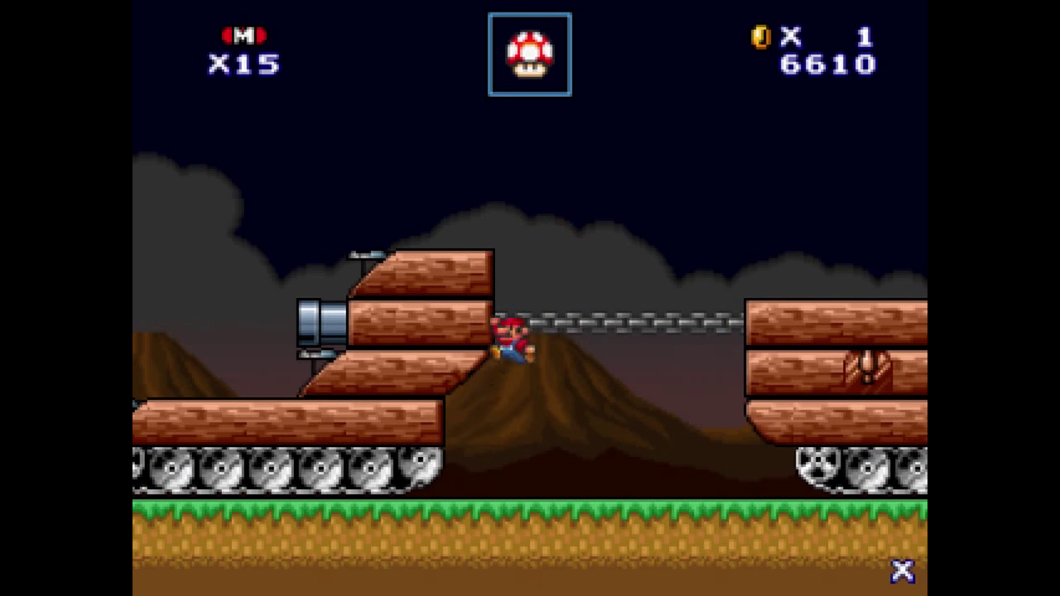
key("Right")
key("z")
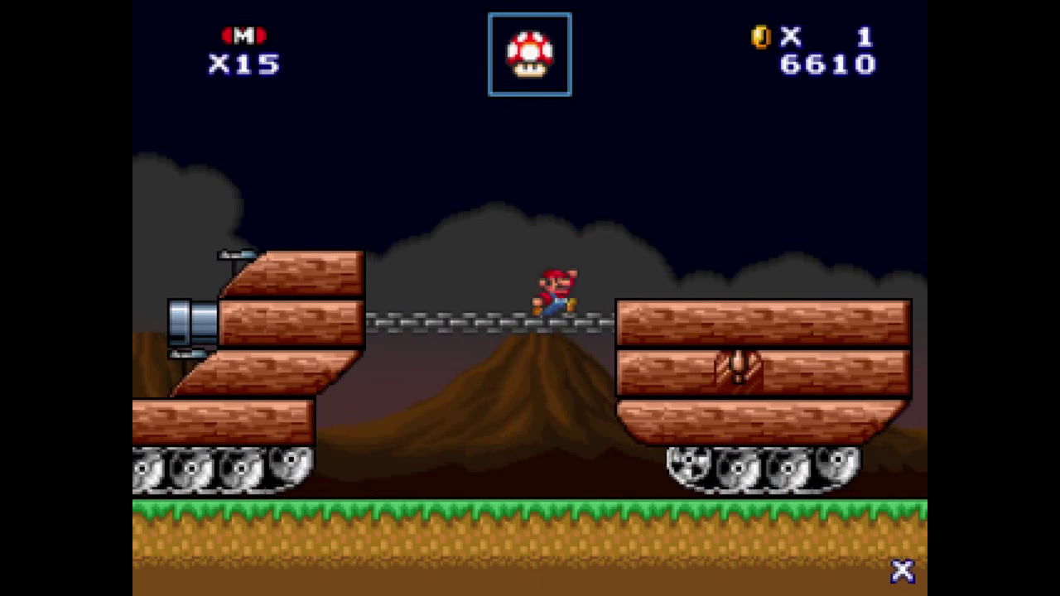
Drop from the chain to the ground and run past the second tank to the open ground beyond it.
key("Left")
key("Right")
key("Left")
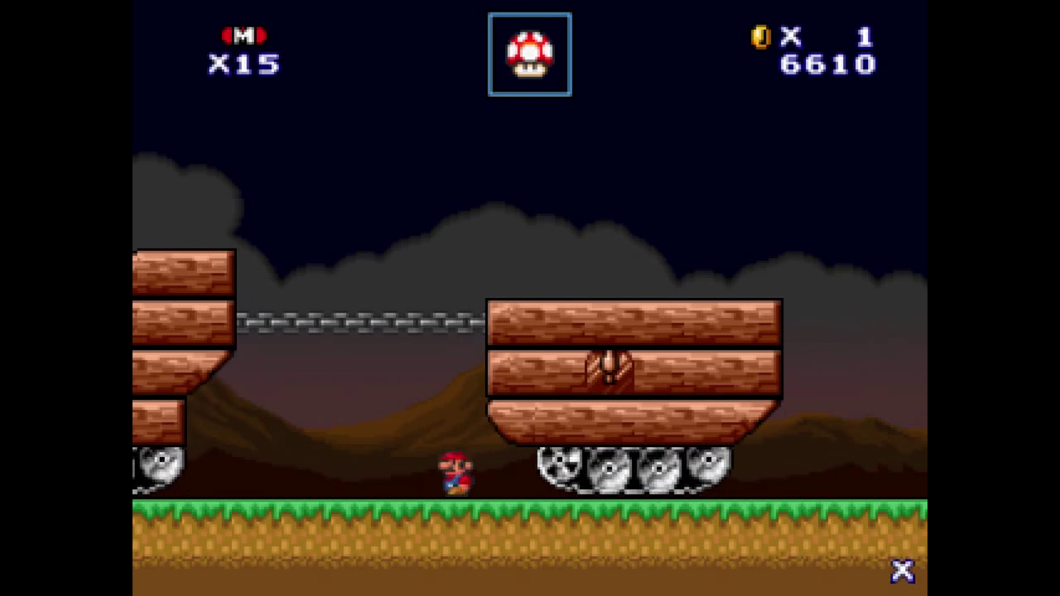
key("Left")
key("Right")
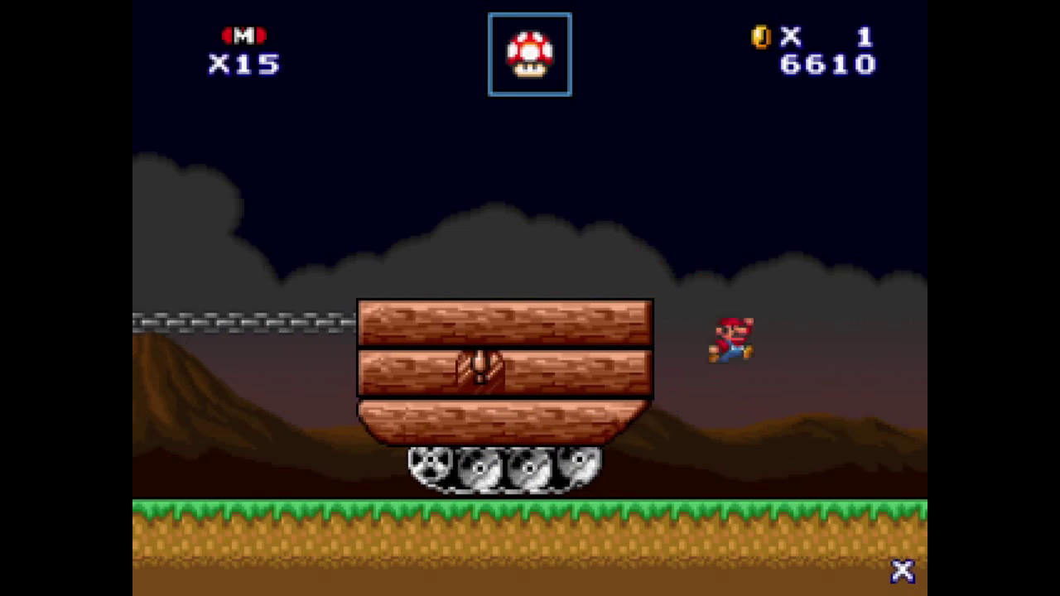
key("Right")
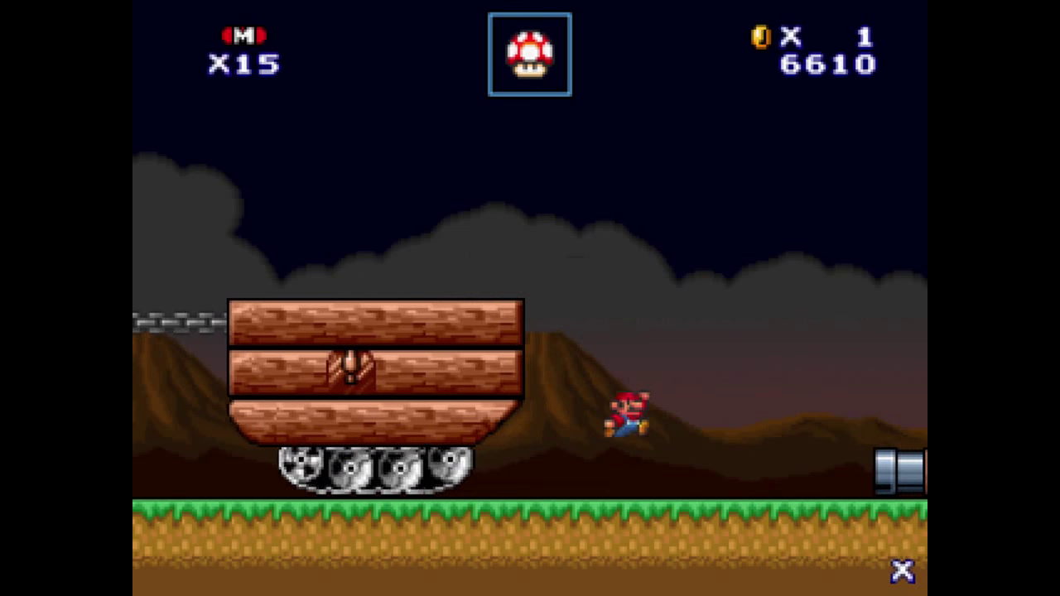
Keep running toward the next tank and jump over its low front cannon.
key("z")
key("Right")
key("z")
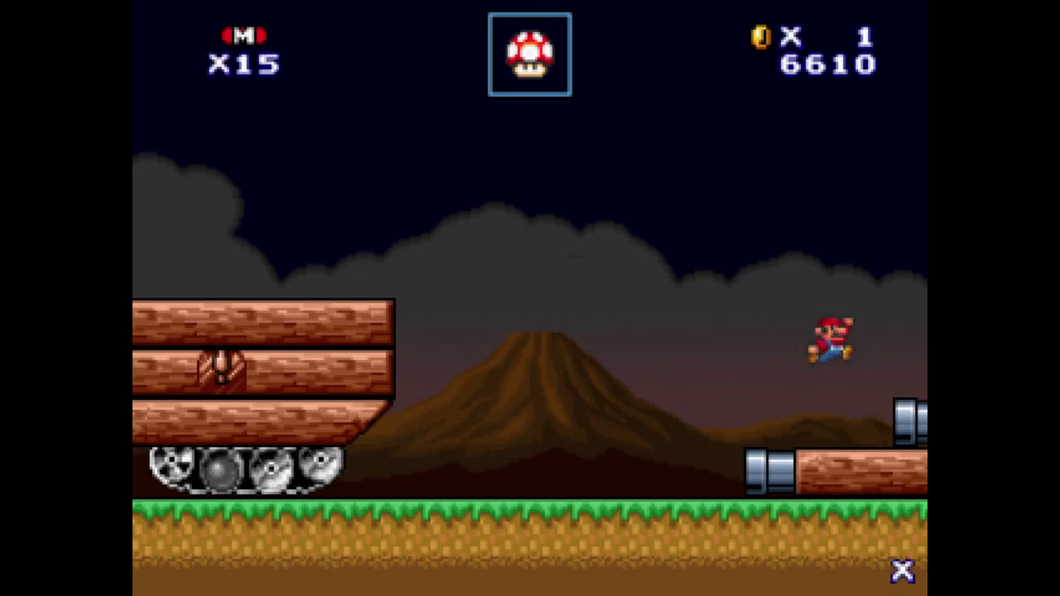
key("z")
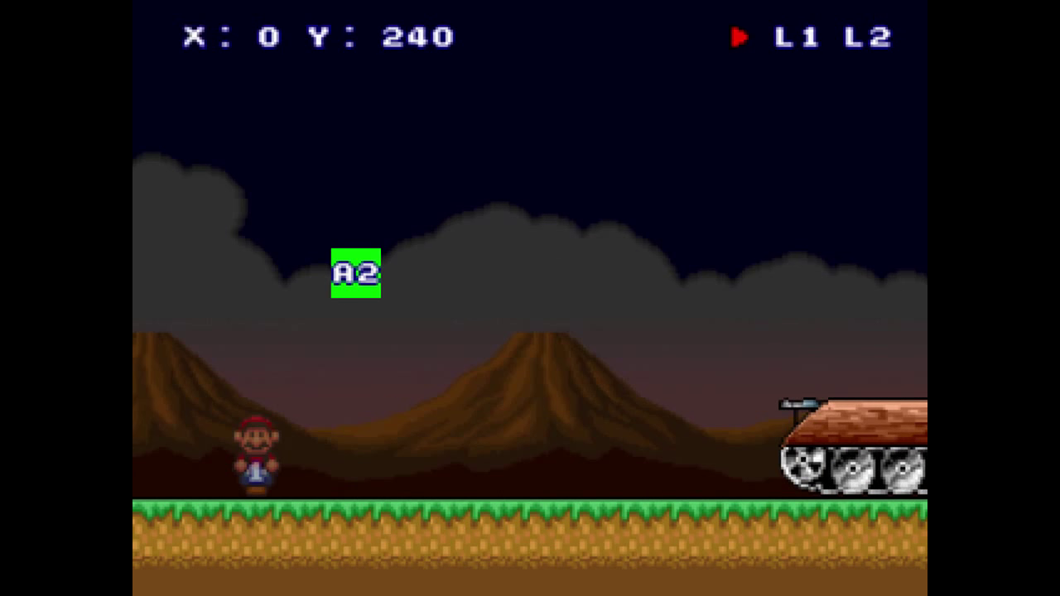
Inspect the tank level's layout and replace the green A2 marker near the start with a yellow A2 marker.
key("2")
key("2")
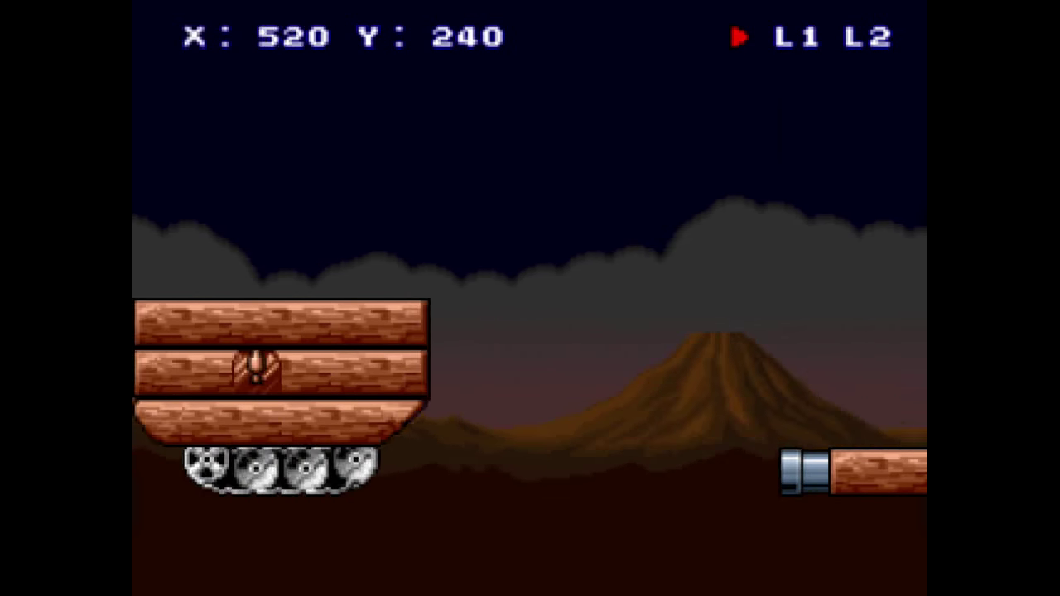
key("space")
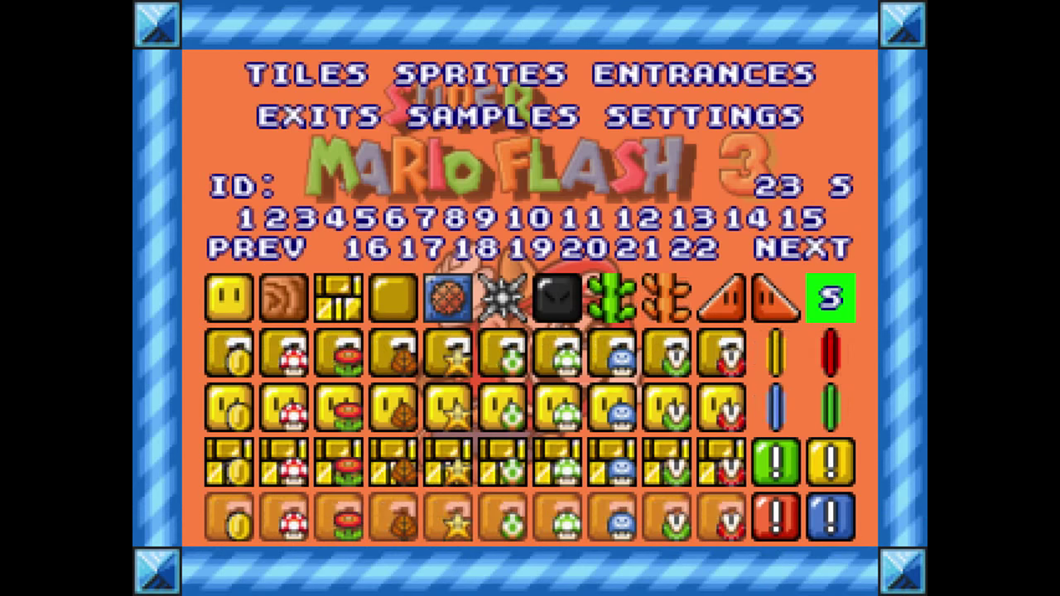
left_click(480, 75)
key("Right")
key("Right")
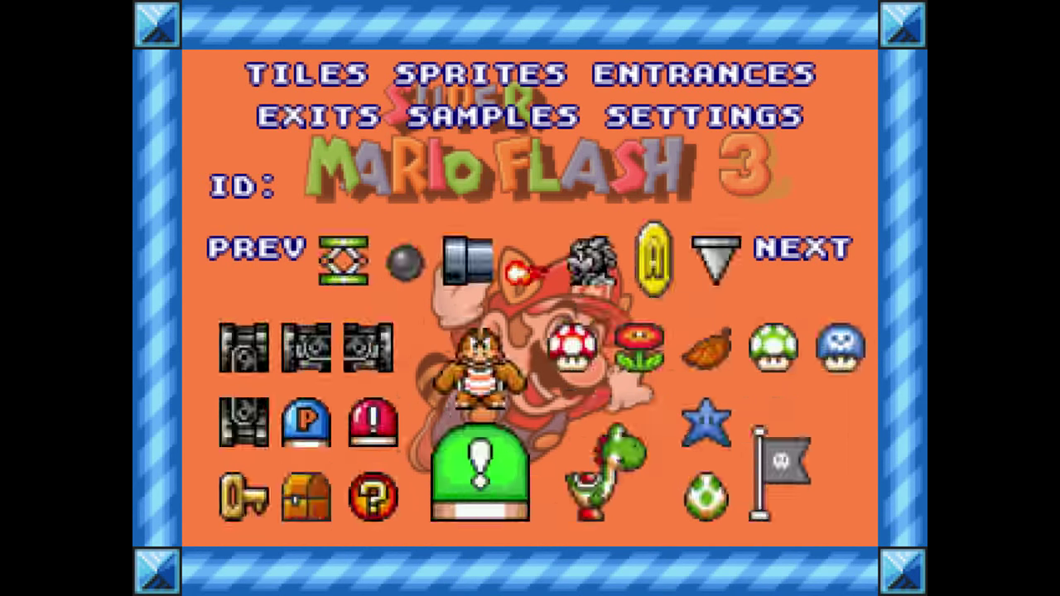
left_click(444, 244)
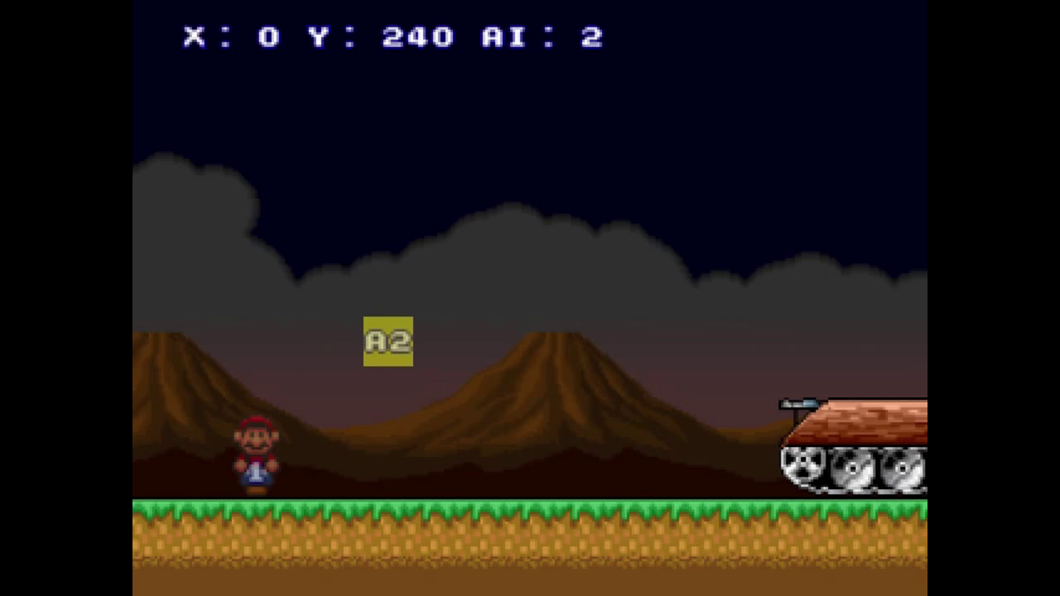
Test-play the tank level with the yellow A2 marker, running toward the first tank, and return to the level options.
key("space")
left_click(705, 116)
left_click(804, 521)
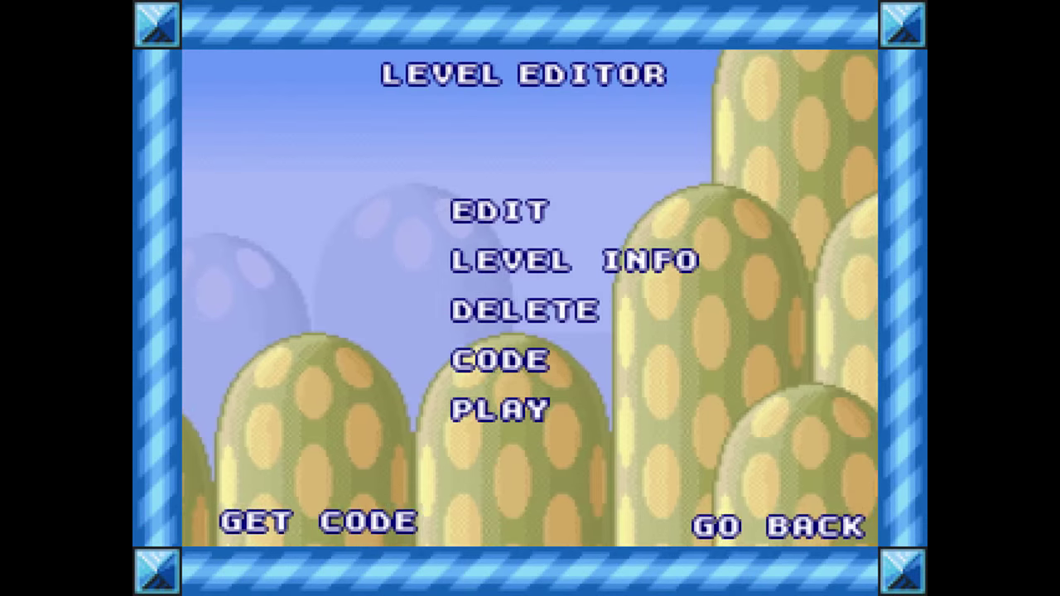
left_click(501, 410)
key("Right")
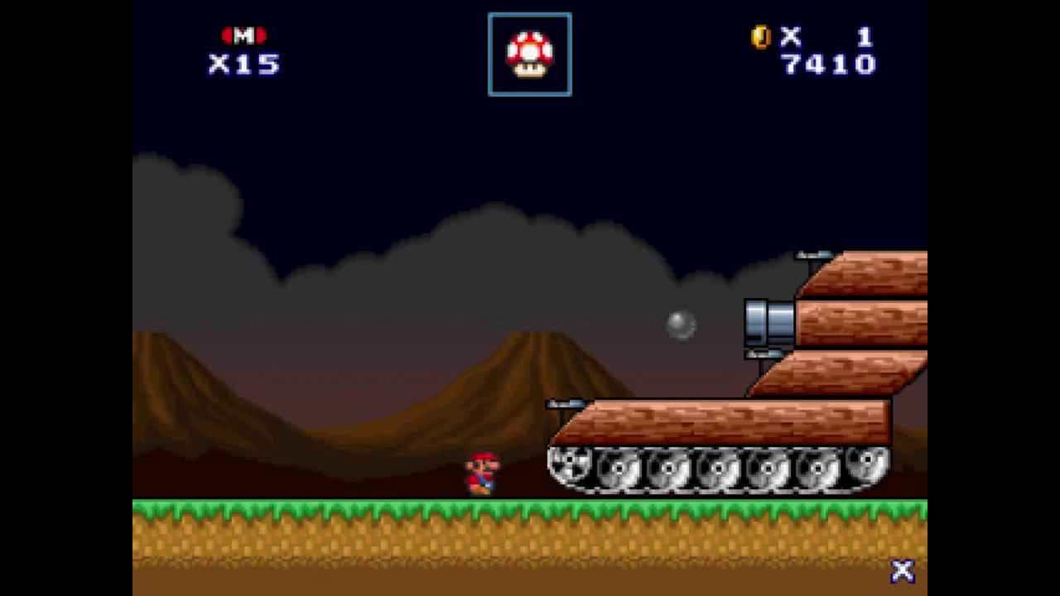
key("Escape")
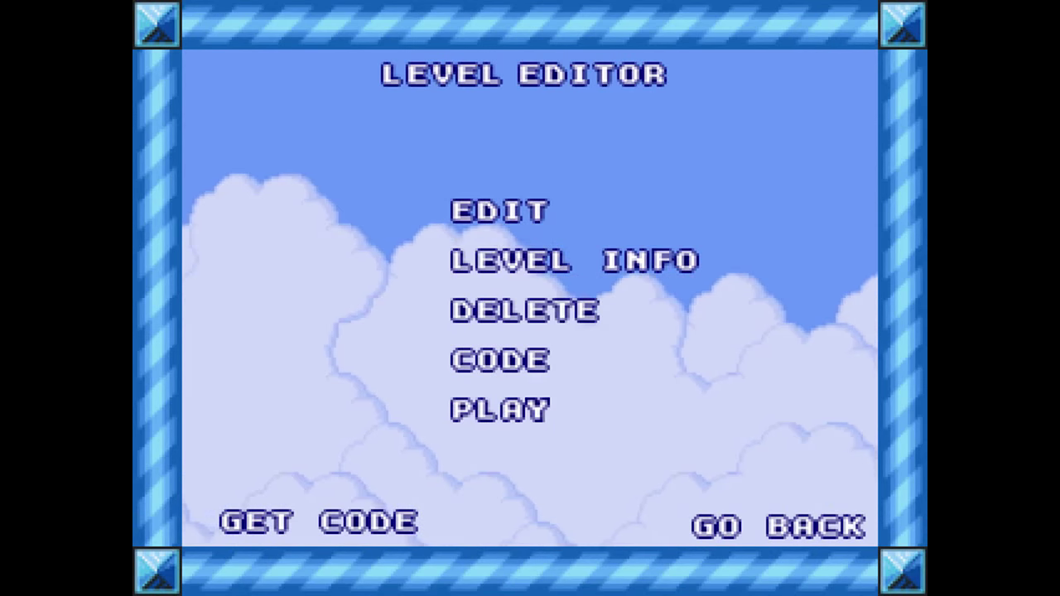
Reopen the tank level for editing and replace the yellow A2 marker near Mario's start with a red A2 marker.
key("Return")
key("space")
key("Right")
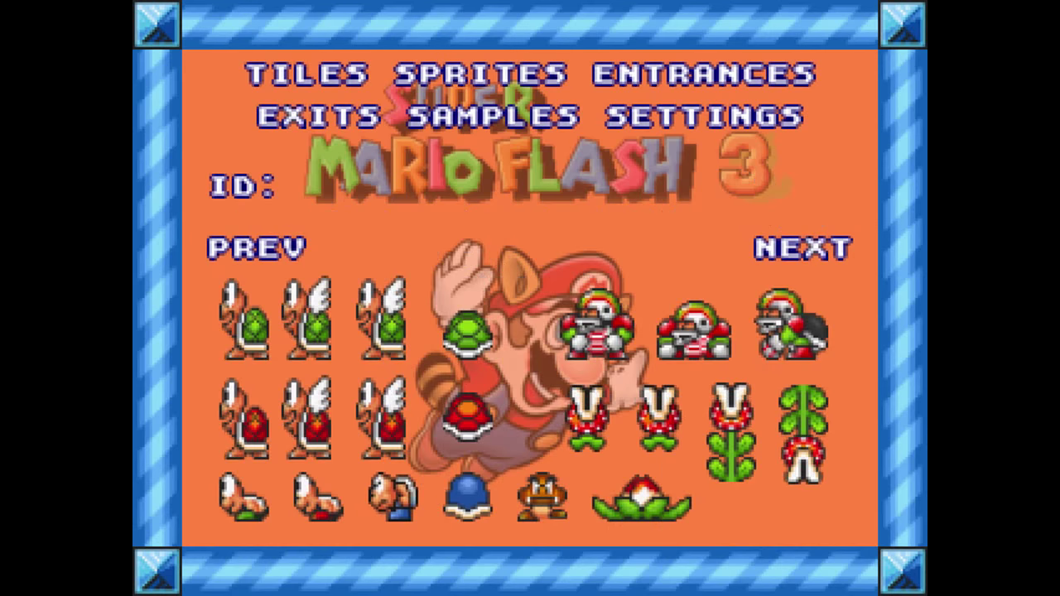
key("Left")
key("Right")
key("Left")
key("Left")
left_click(611, 244)
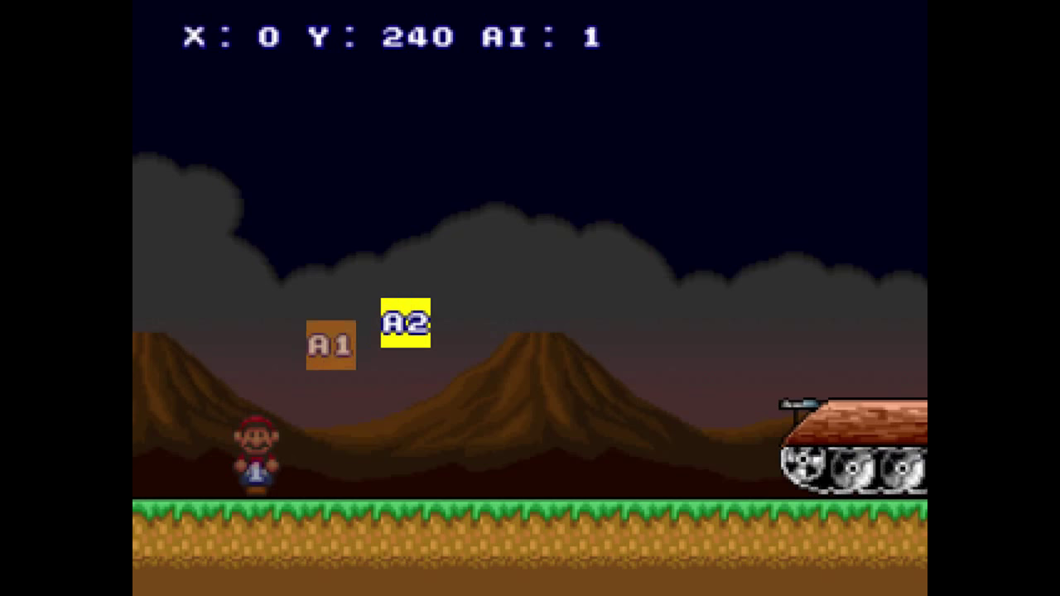
key("space")
key("space")
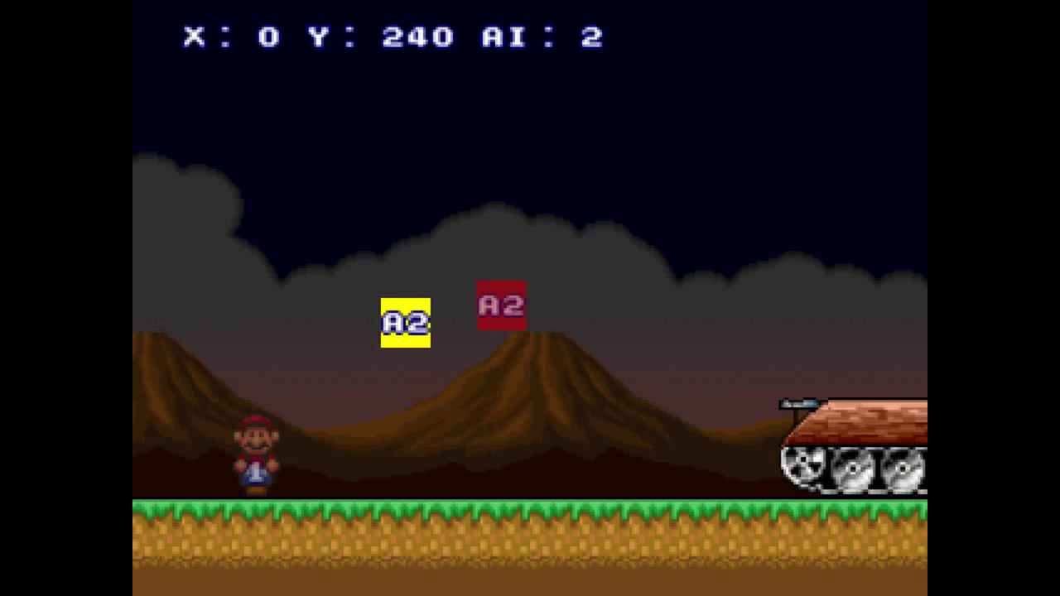
Leave the editor and test-play the tank level with the red A2 marker.
key("space")
left_click(704, 114)
left_click(803, 521)
left_click(501, 409)
key("Right")
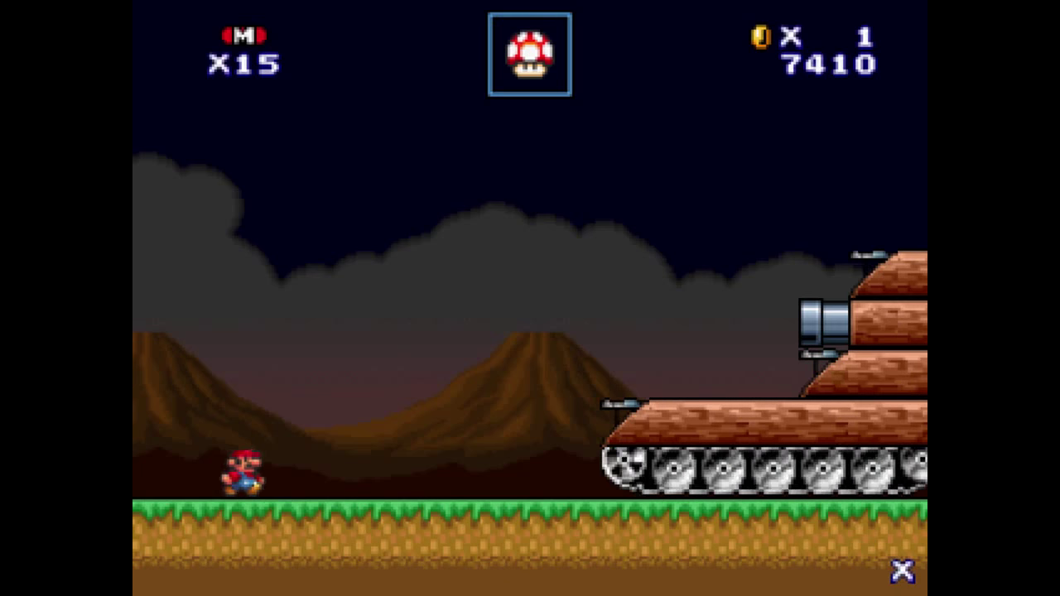
key("Up")
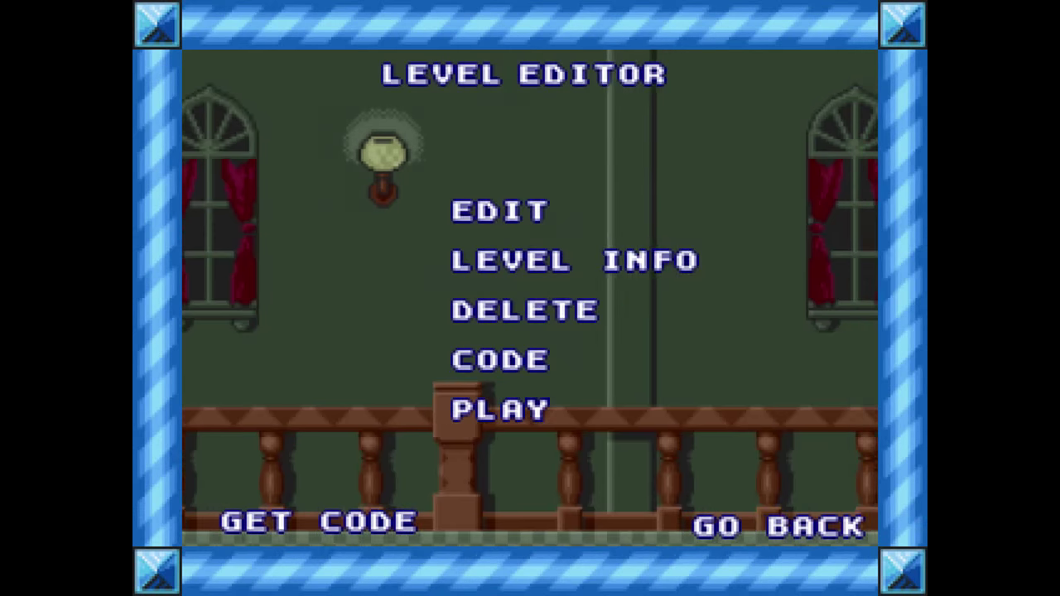
Play the tank level again and get across the tanks into the wooden boss room.
left_click(502, 409)
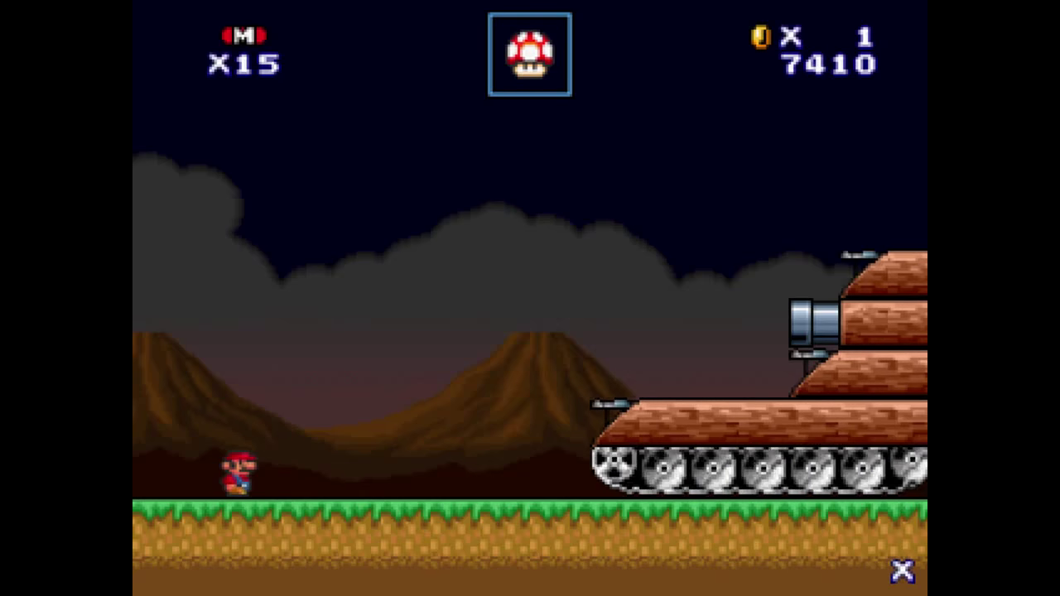
key("Right")
key("Up")
key("Right")
key("Up")
key("Up")
key("Right")
key("Up")
key("Up")
key("Right")
key("z")
key("z")
key("Down")
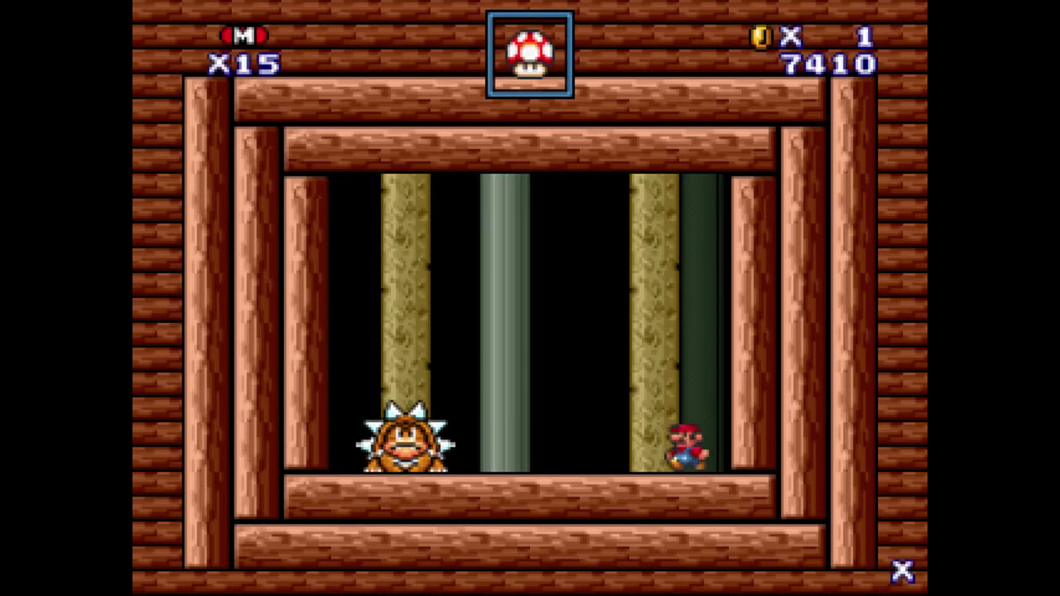
Fight Boom Boom in the wooden boss room, jumping clear of the spiked shell and the boss's leaps.
key("Up")
key("Right")
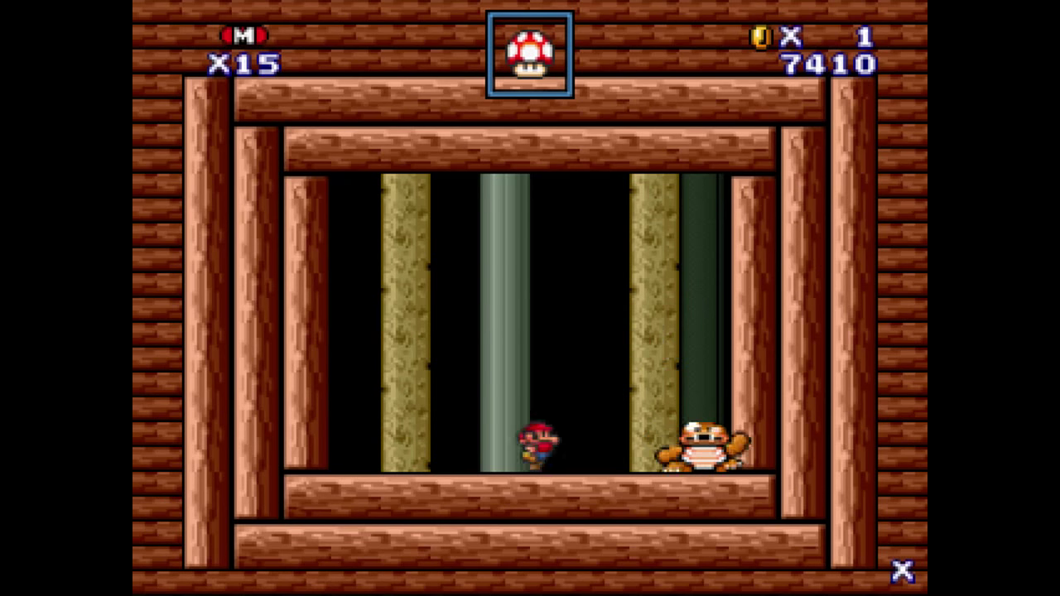
key("Left")
key("Right")
key("z")
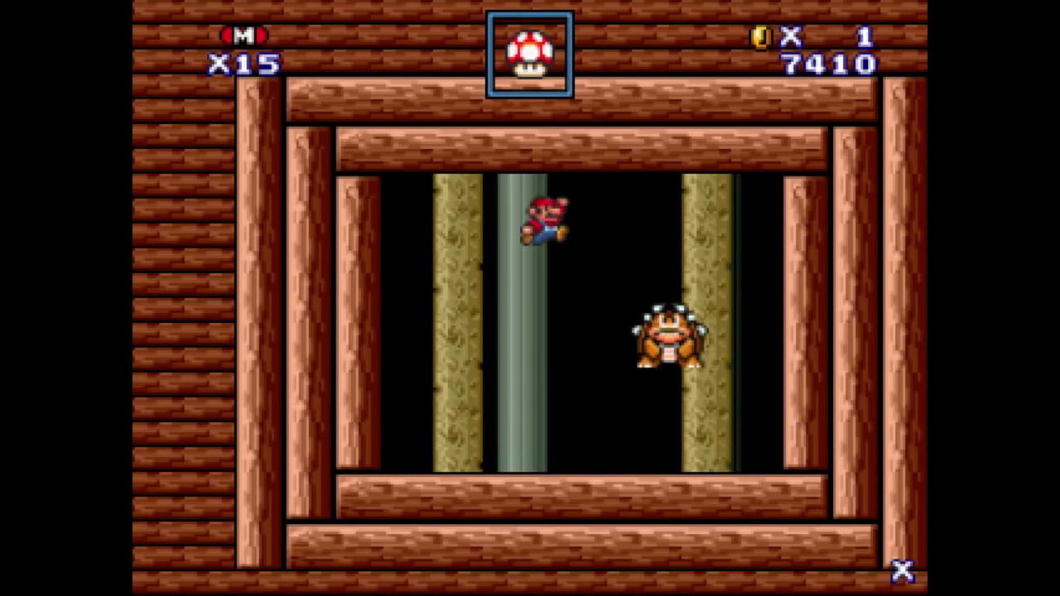
key("Left")
key("z")
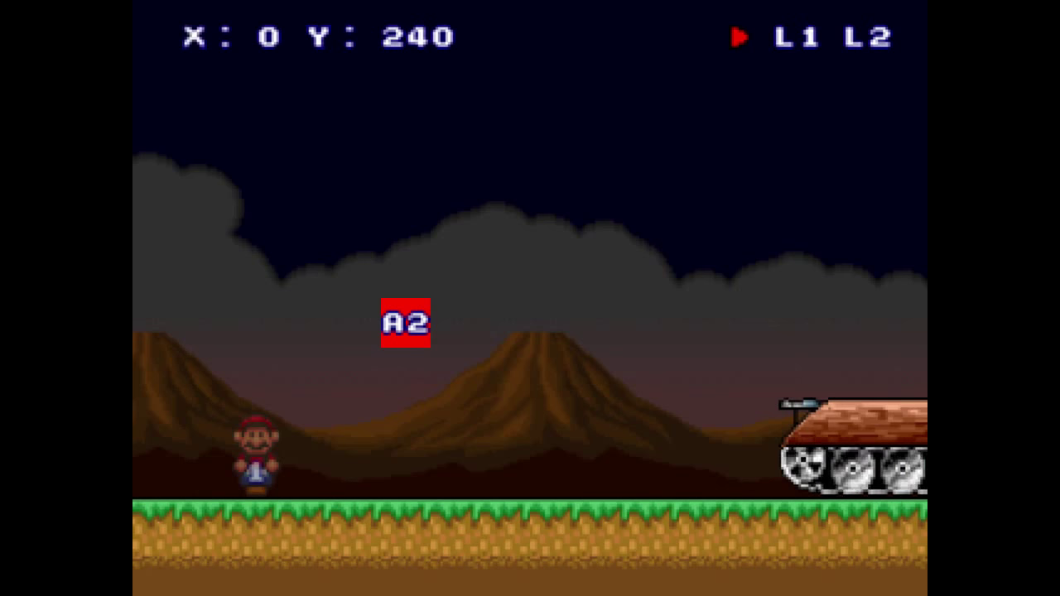
Examine the tile and sprite palettes available for the tank level, including the further sprite pages.
key("Right")
key("Left")
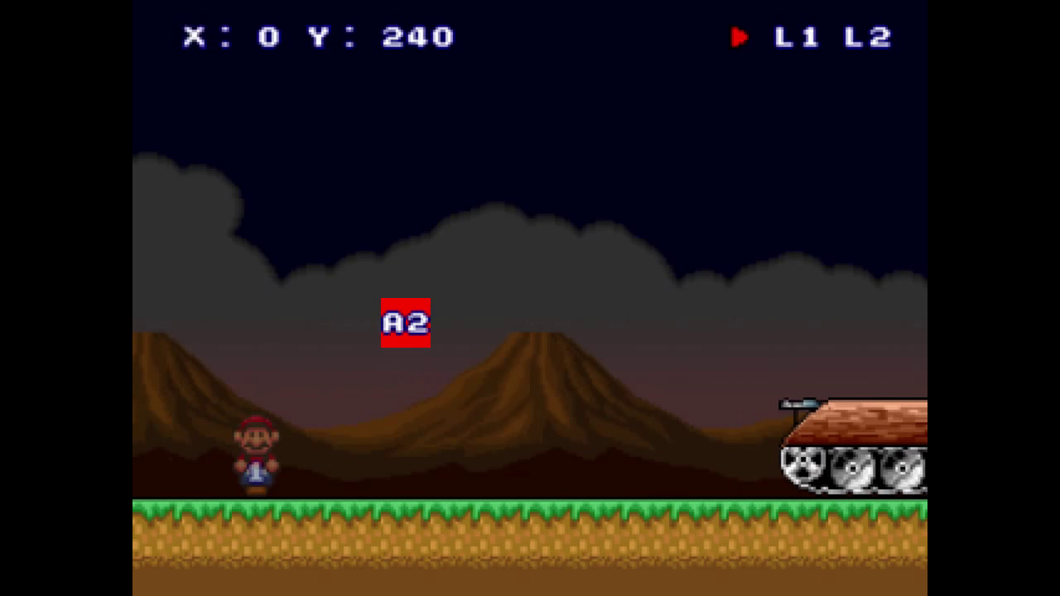
key("space")
left_click(480, 75)
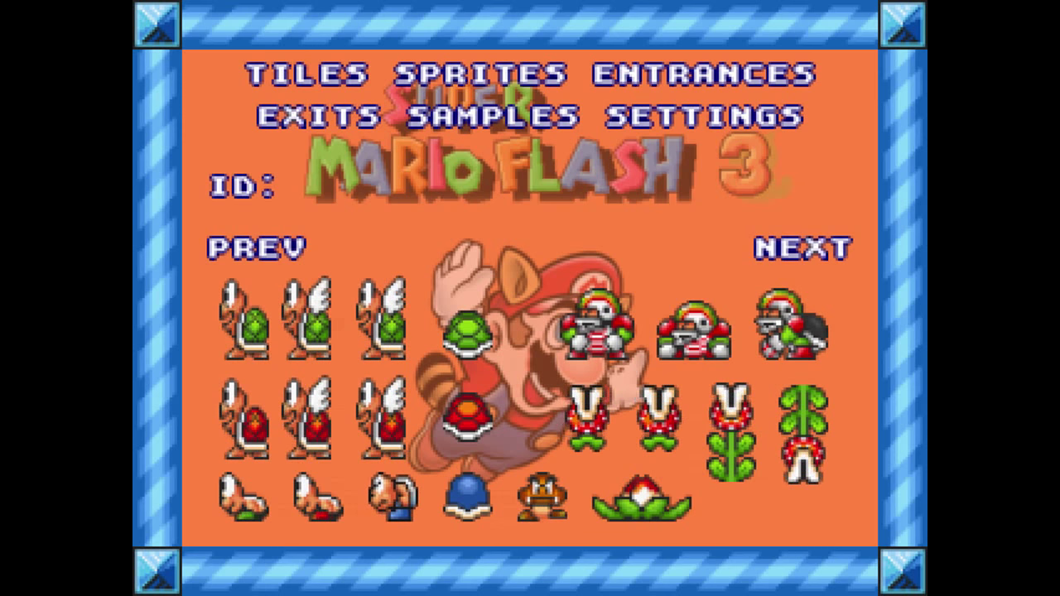
left_click(307, 75)
left_click(481, 75)
left_click(802, 248)
left_click(802, 249)
left_click(802, 249)
left_click(256, 249)
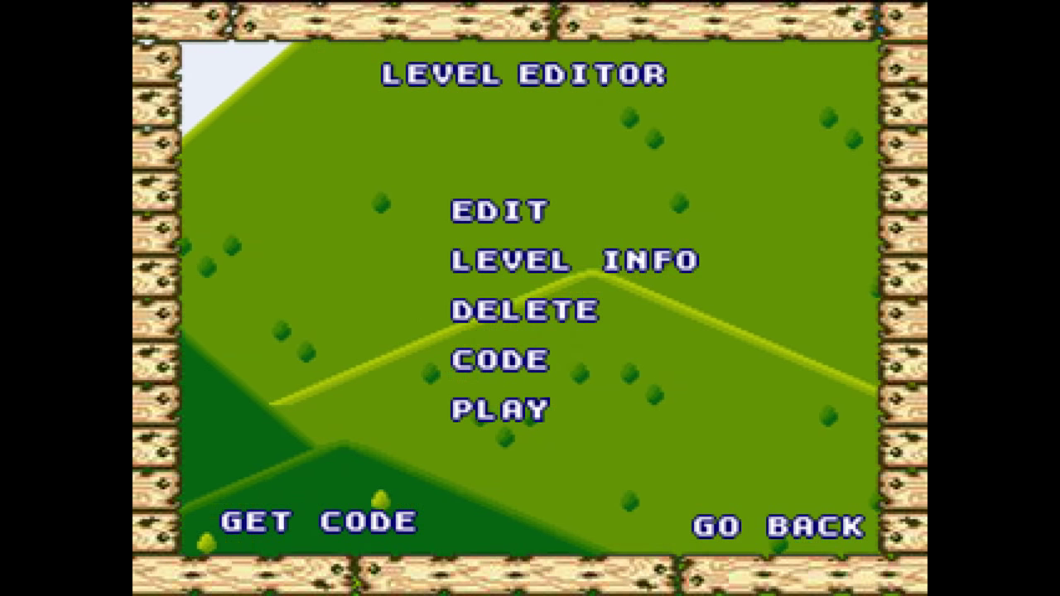
Start playing the cave level, collect the four coins near the start and cross the moving yellow platform.
left_click(500, 410)
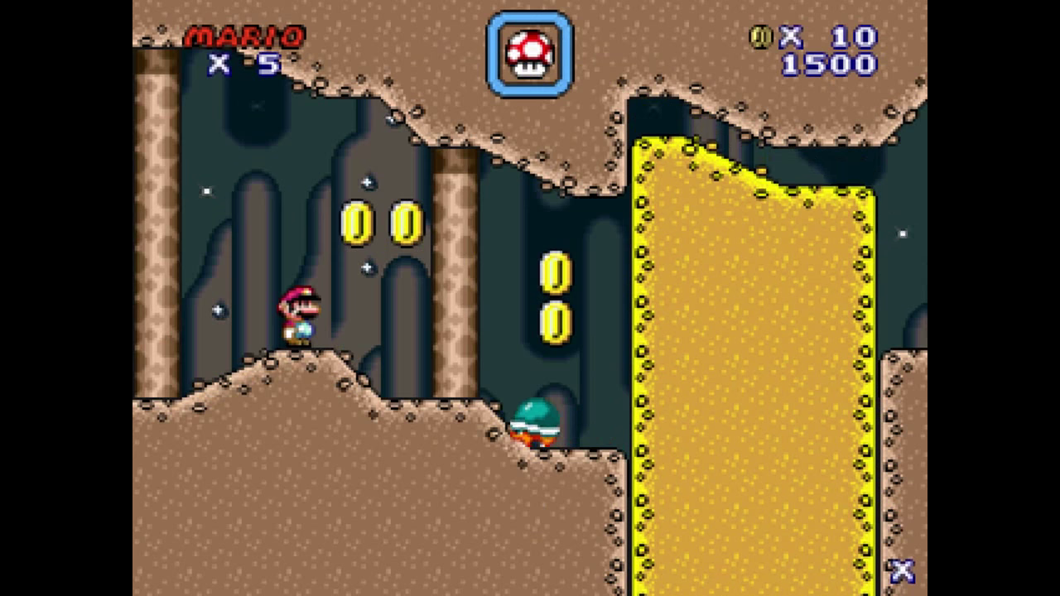
key("z")
key("Right")
key("Left")
key("z")
key("Right")
key("z")
key("z")
key("z")
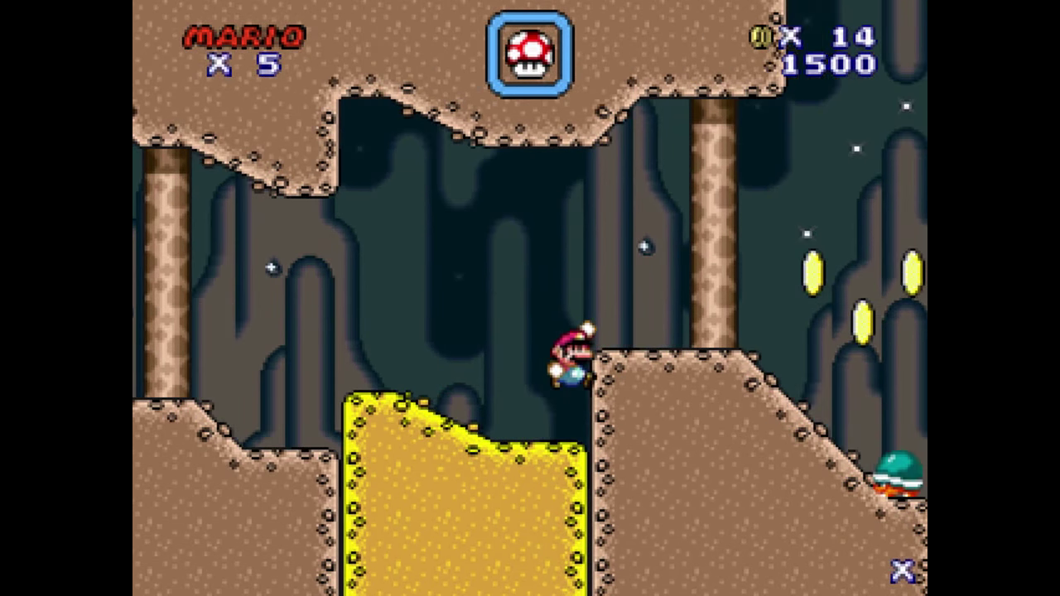
Jump onto the next ledge, stomp the Buzzy Beetle below the slope and send its shell back past the yellow platform.
key("z")
key("Left")
key("Right")
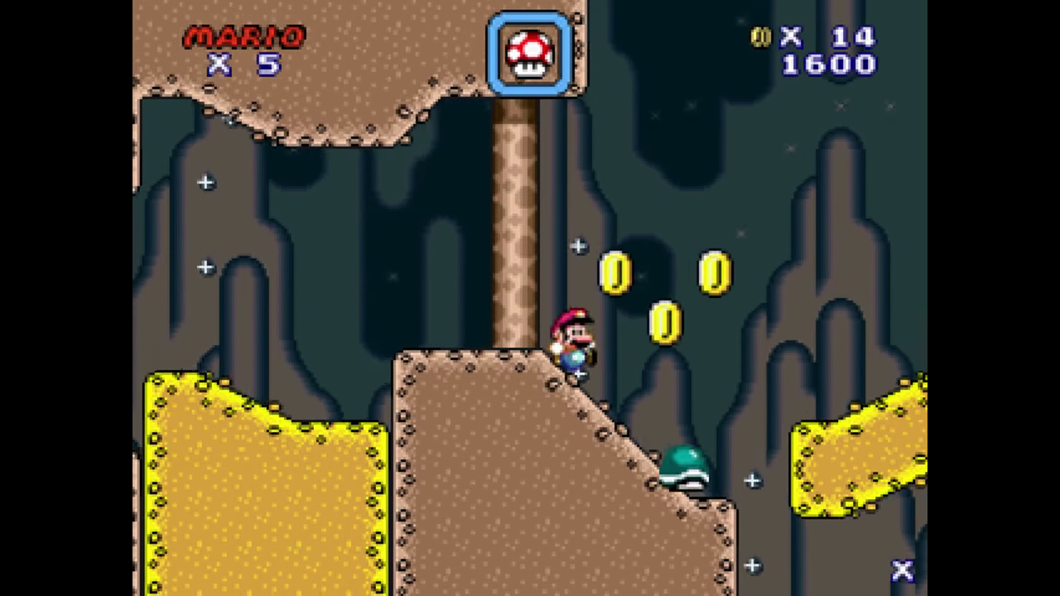
key("Left")
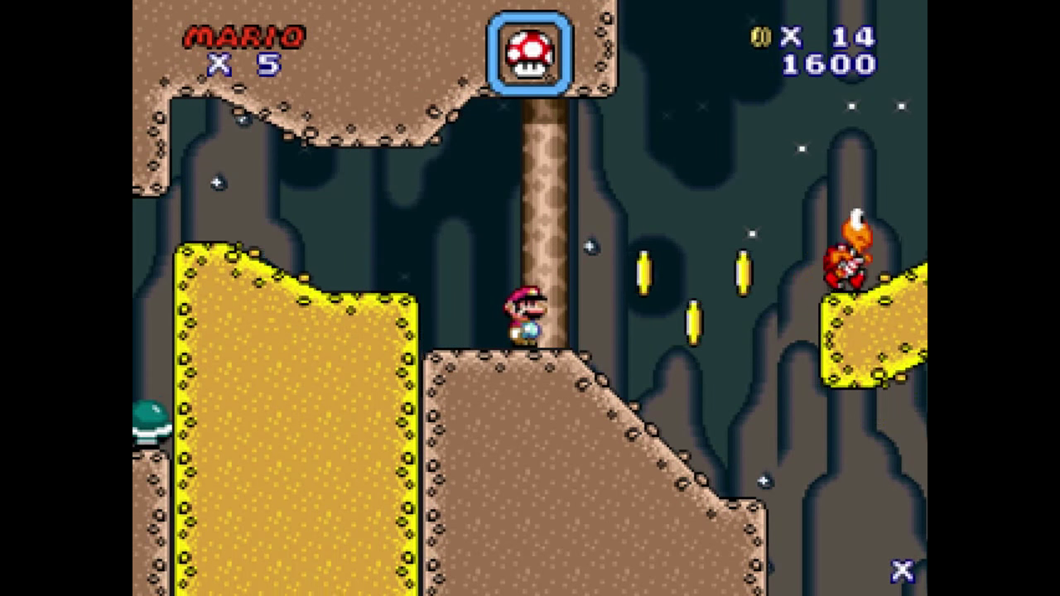
Move down the slope, collect two of the three coins above it and return to the stone pillar.
key("Left")
key("Right")
key("Left")
key("Right")
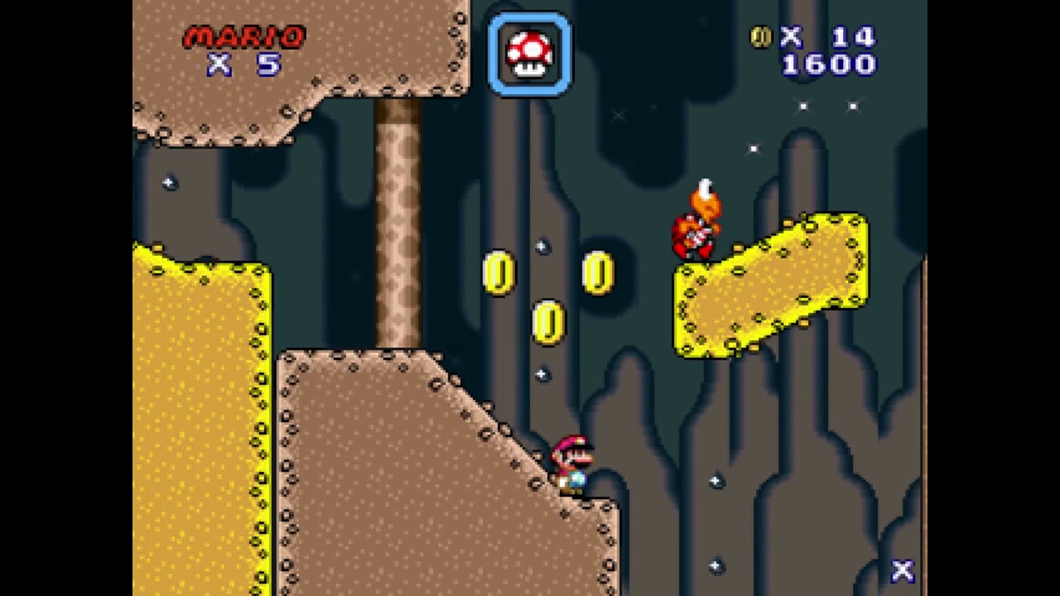
key("Left")
key("x")
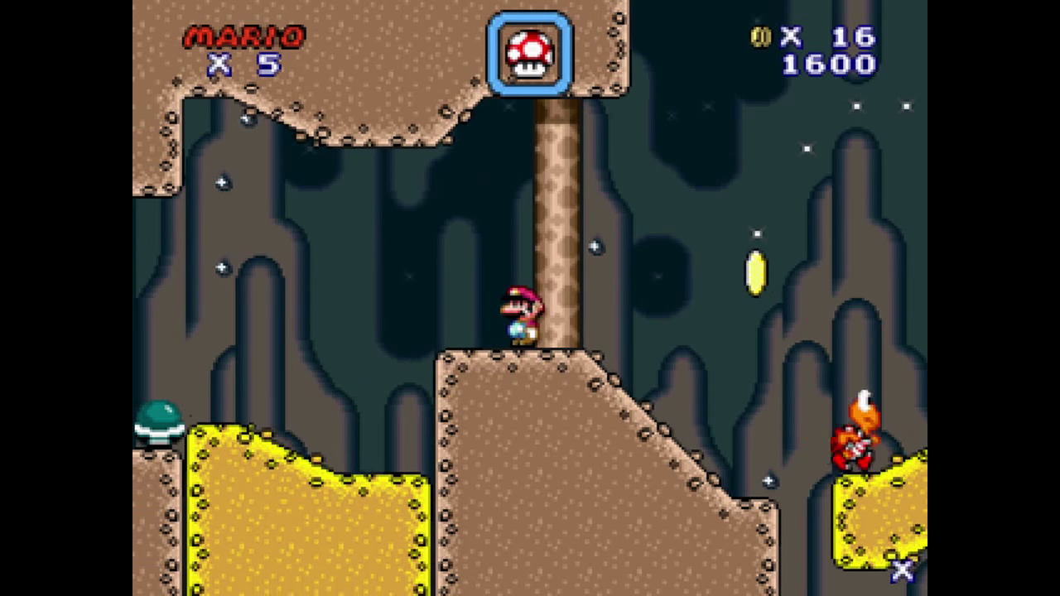
Collect the remaining coin above the slope and try to jump to the moving yellow platform with the red Koopa.
key("Left")
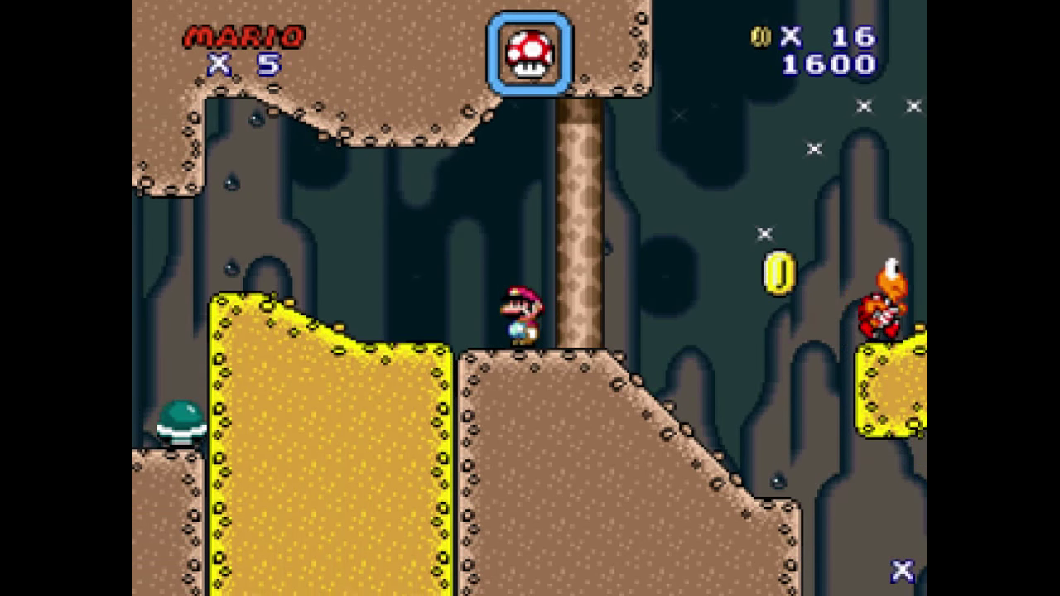
key("Right")
key("Right")
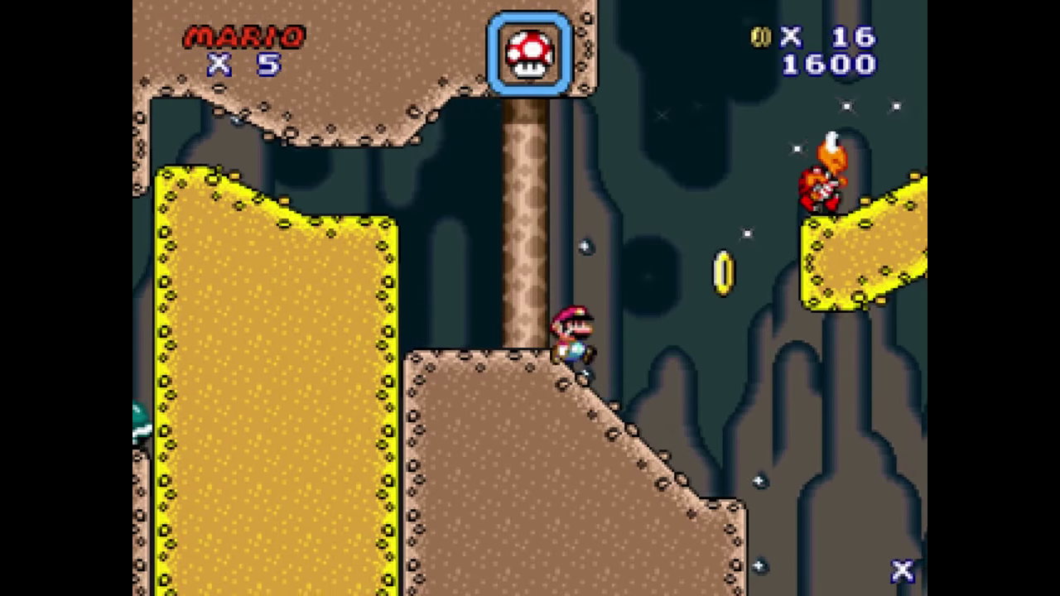
key("x")
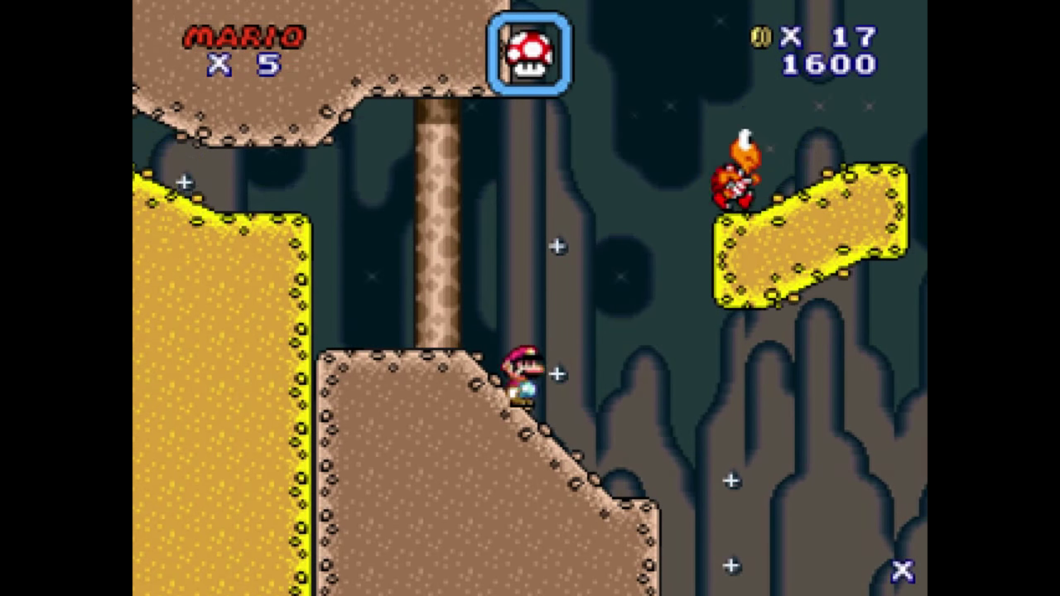
key("x")
key("Right")
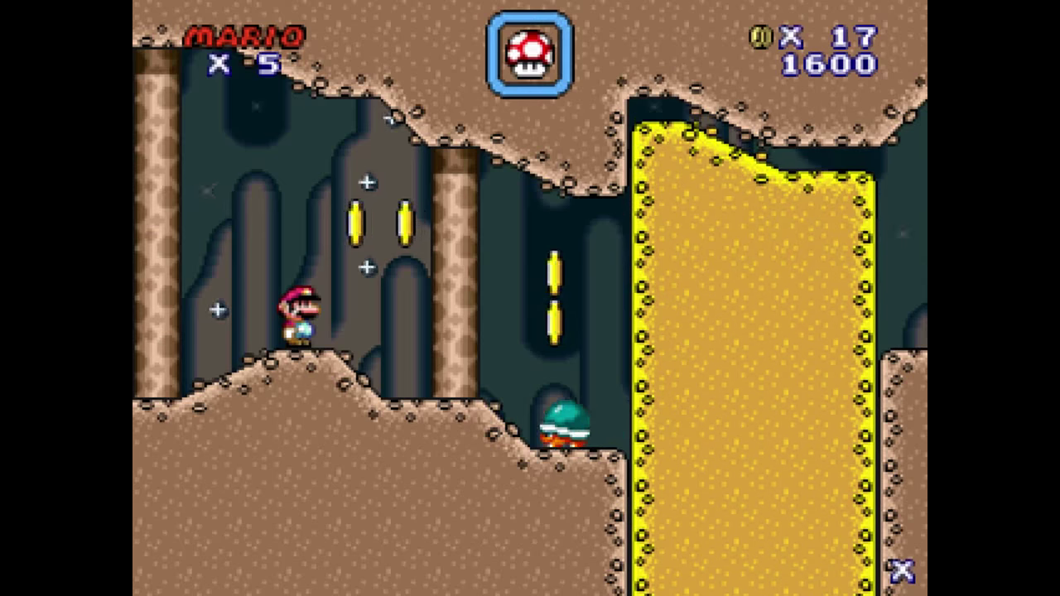
Collect the four coins near the cave level's start and pick up the Buzzy Beetle's shell beside the tall yellow platform.
key("x")
key("Right")
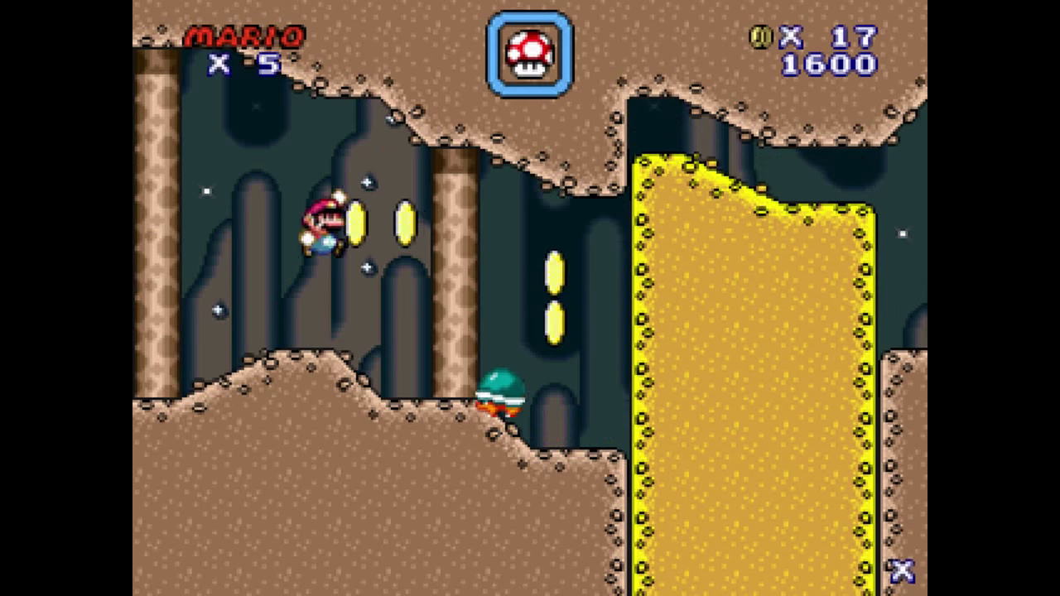
key("Right")
key("x")
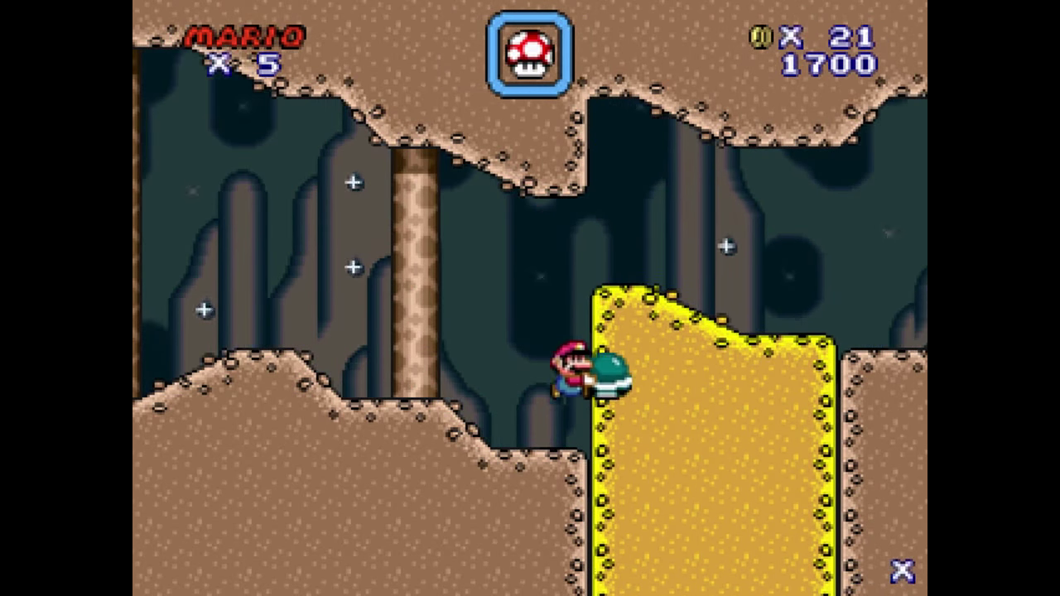
Carry the shell over the tall yellow platform, collect one coin above the slope and jump toward the red Koopa's moving platform.
key("x")
key("x")
key("Right")
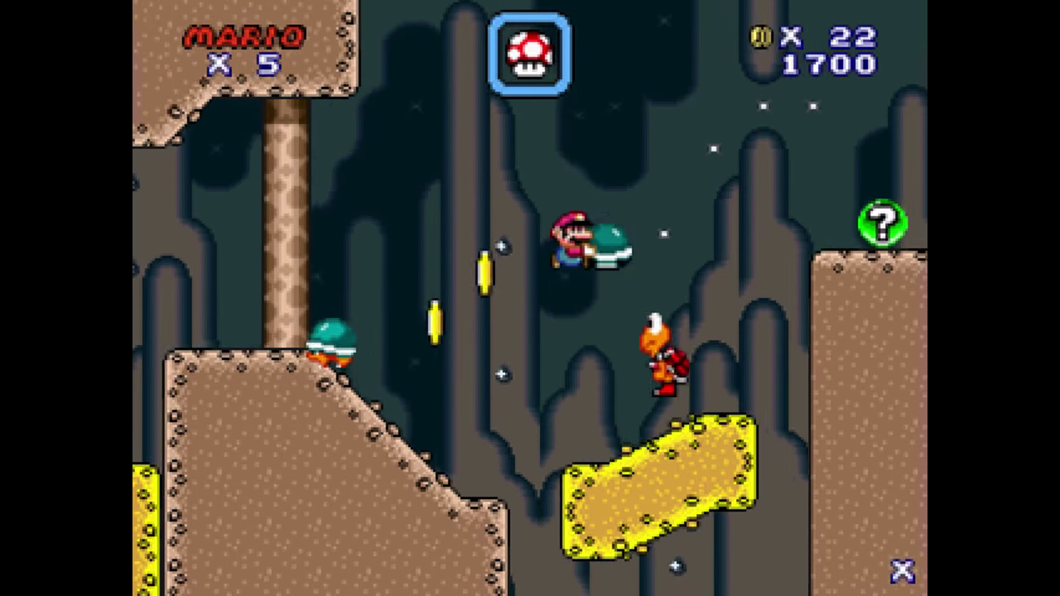
key("x")
key("Right")
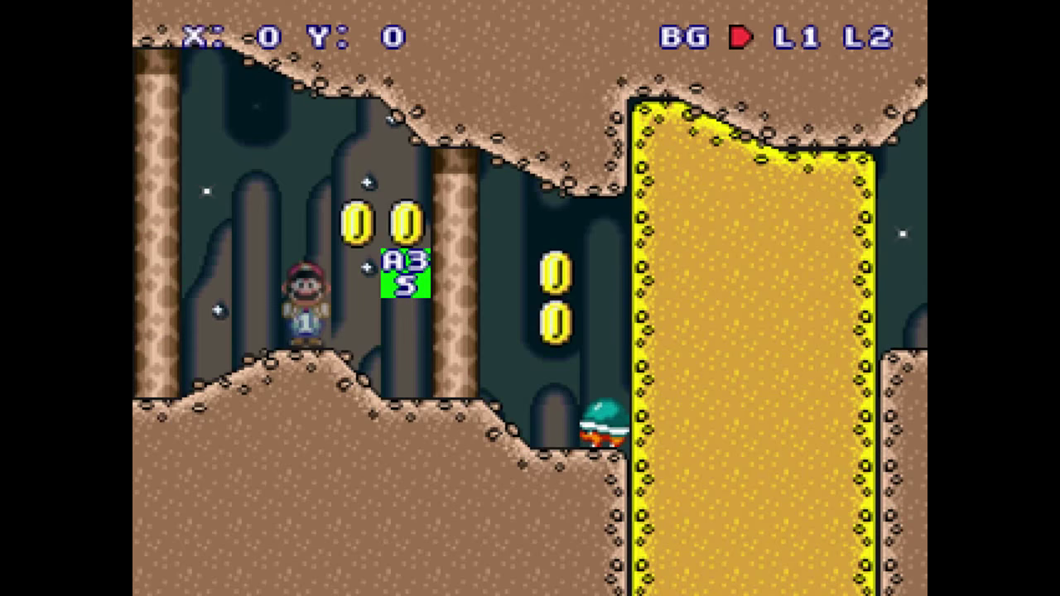
Examine the cave level's layout from the A3 S marker at the start to the ledge with the green question ball.
key("Right")
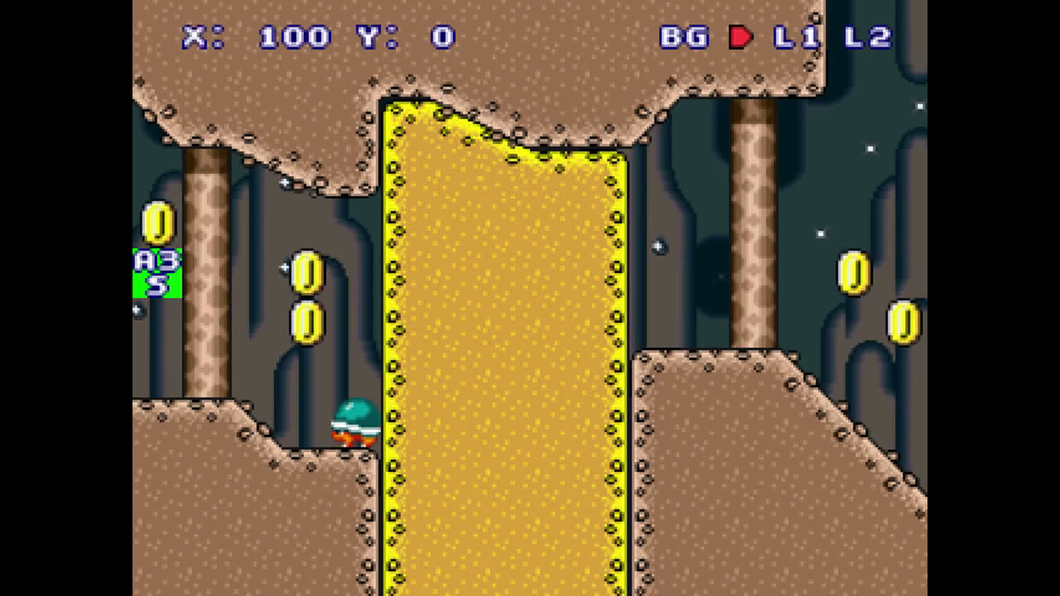
key("Left")
key("Right")
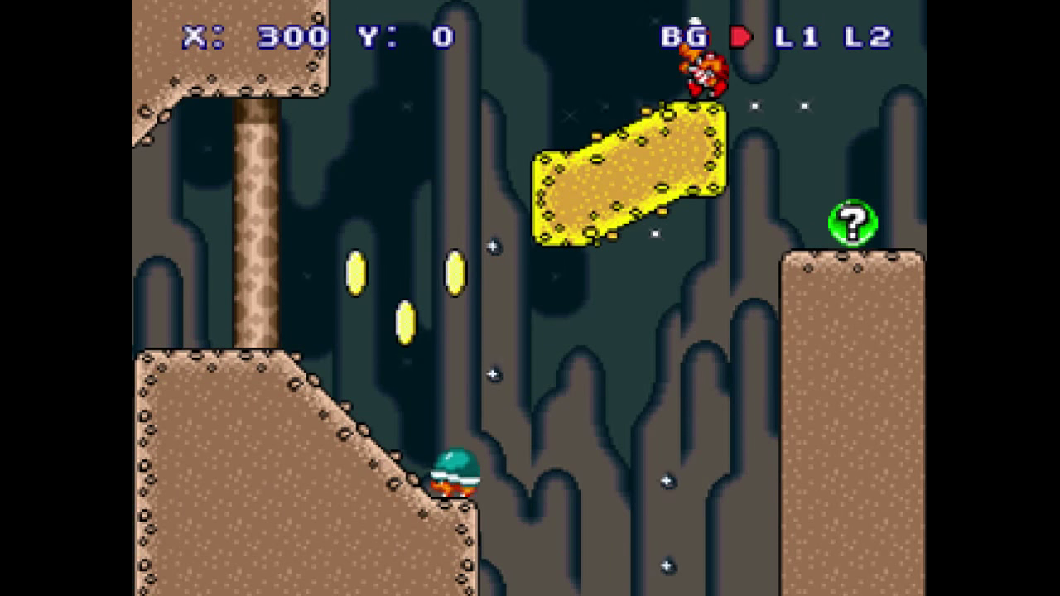
key("Left")
key("Right")
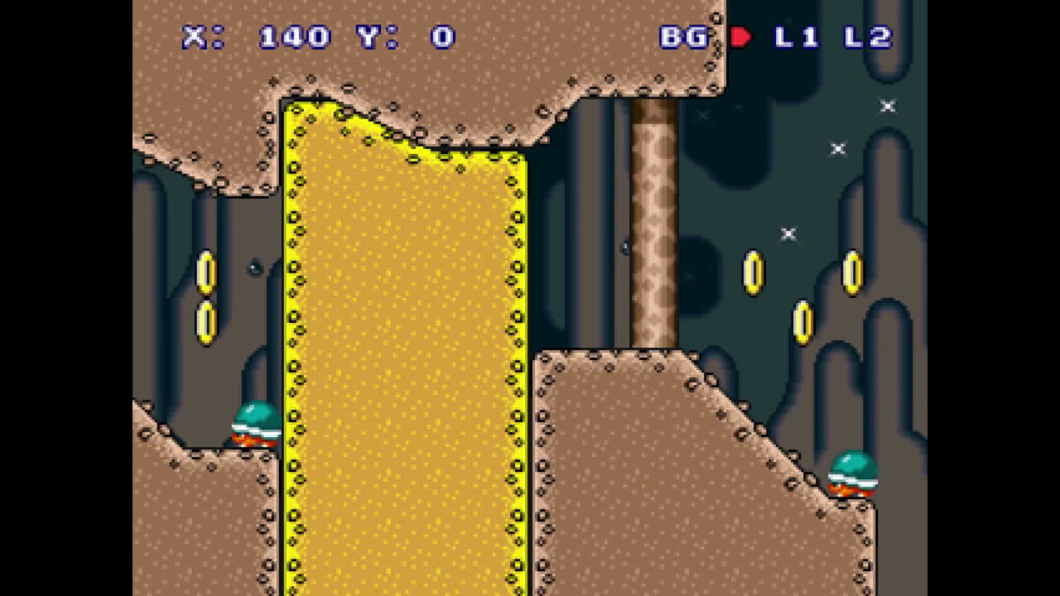
key("Left")
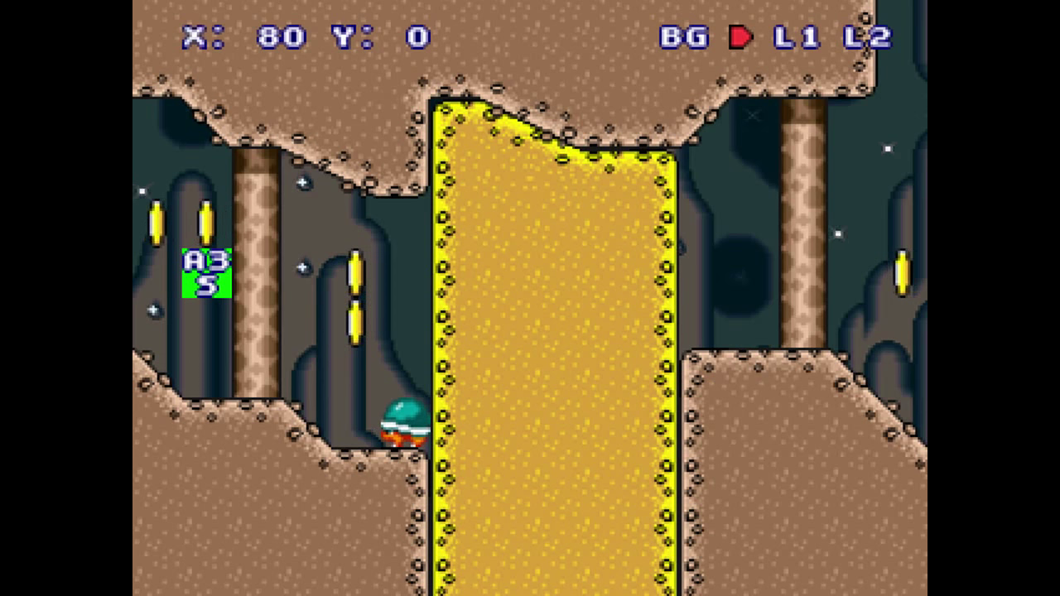
key("Right")
key("Left")
key("Right")
key("Left")
key("Left")
key("Right")
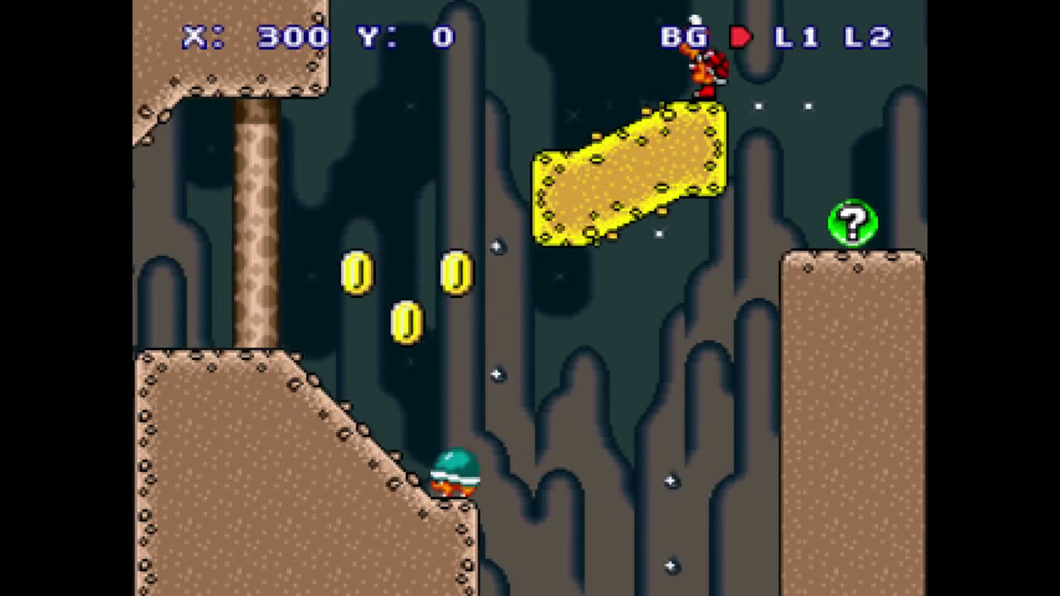
key("Left")
key("Right")
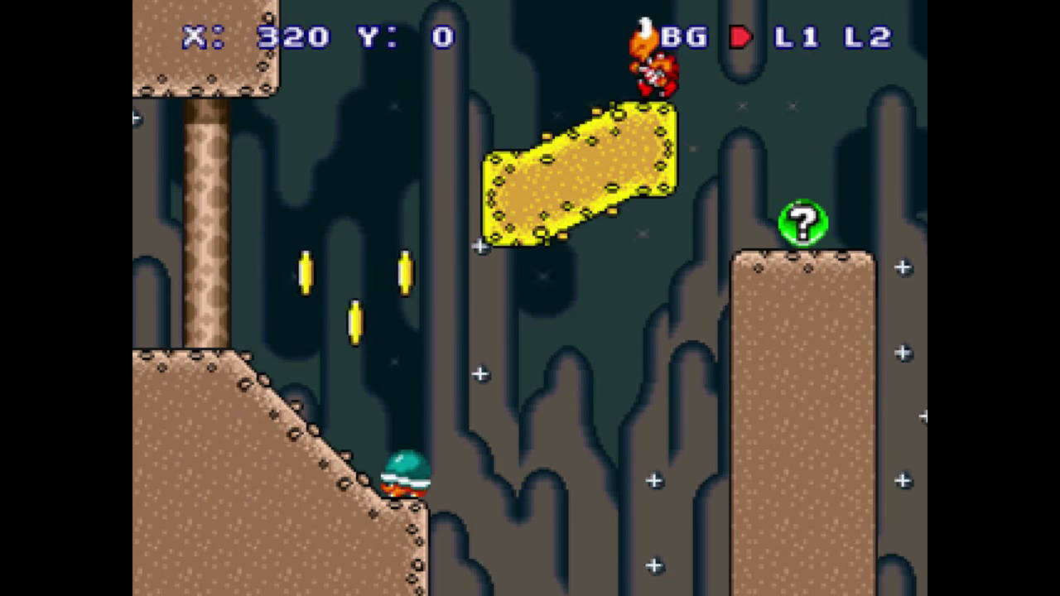
key("Left")
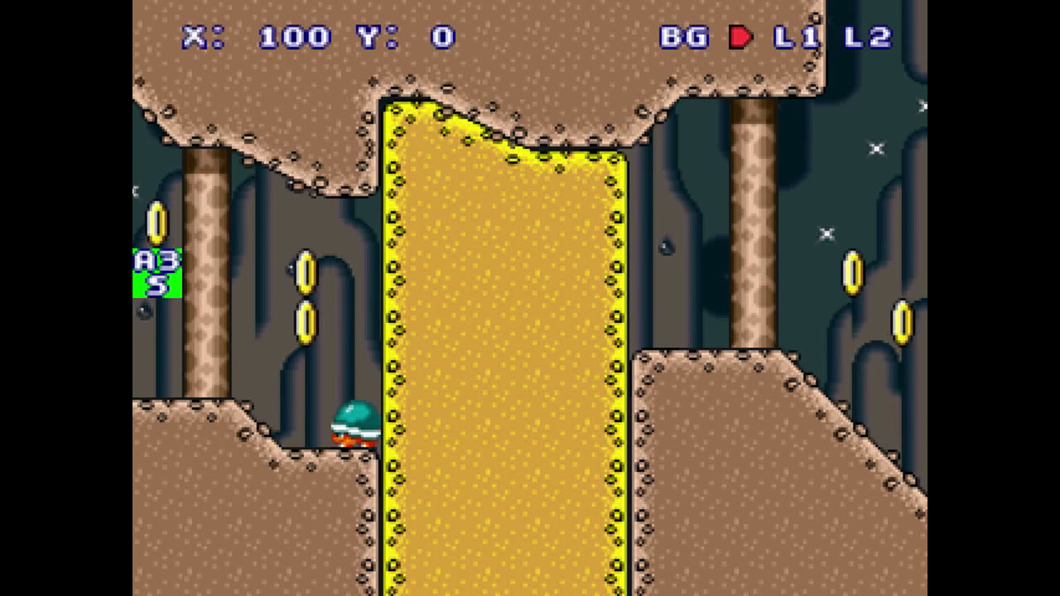
key("Right")
key("Left")
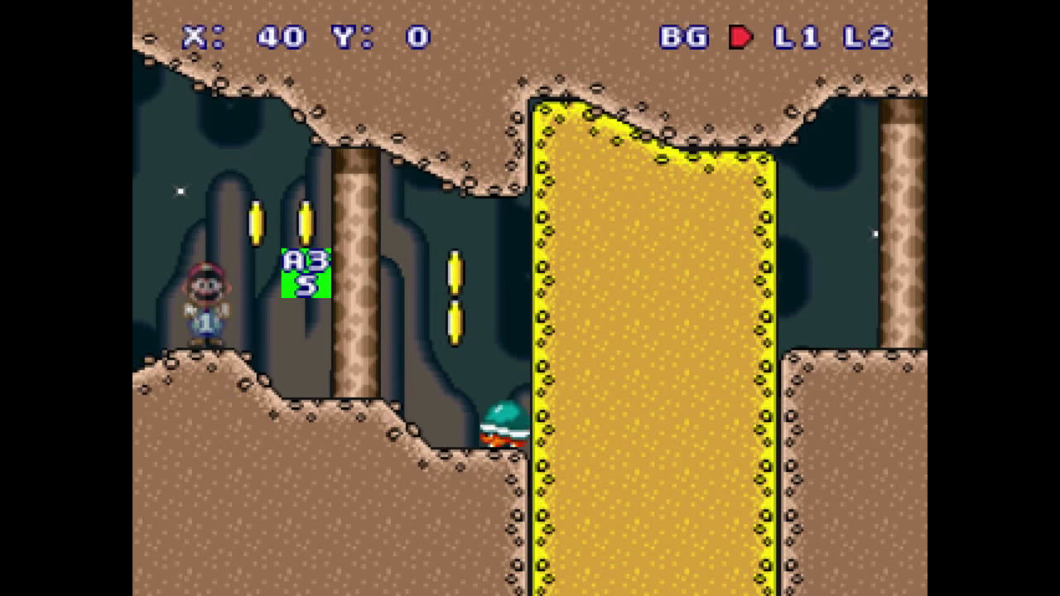
key("Right")
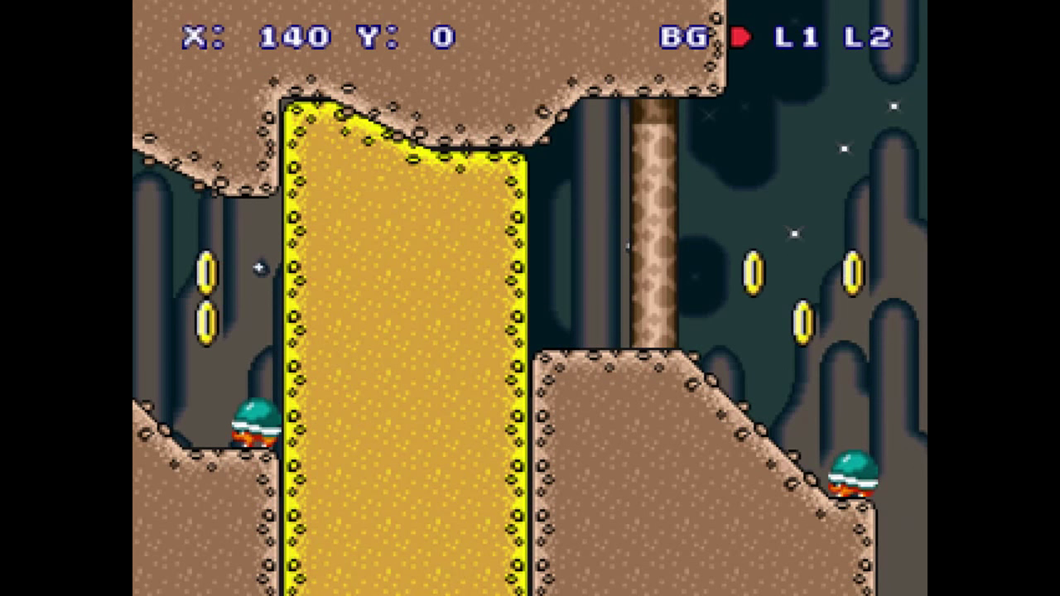
key("Right")
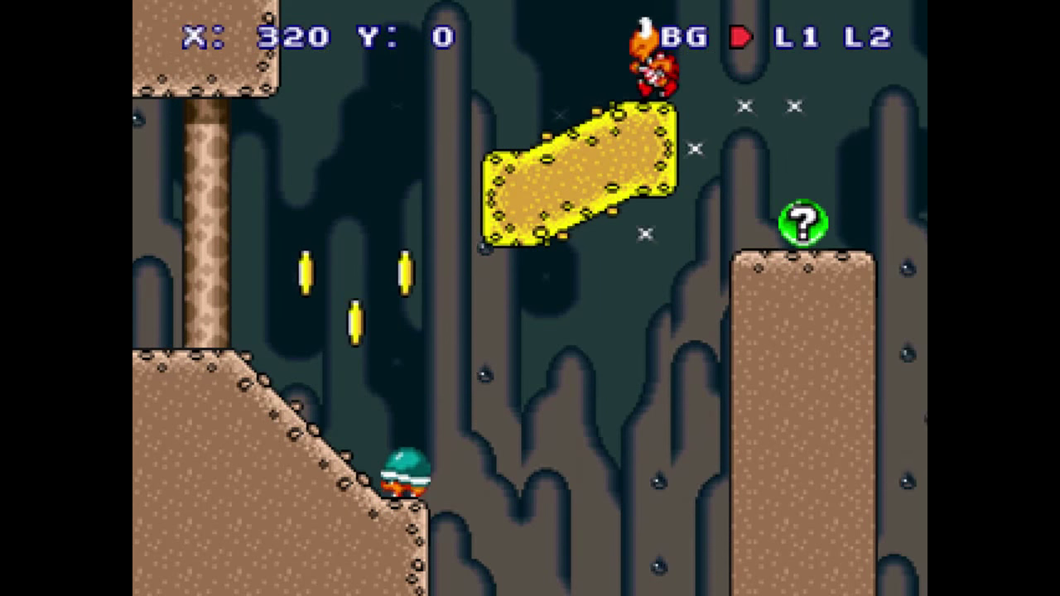
key("Left")
key("Left")
key("Right")
key("Left")
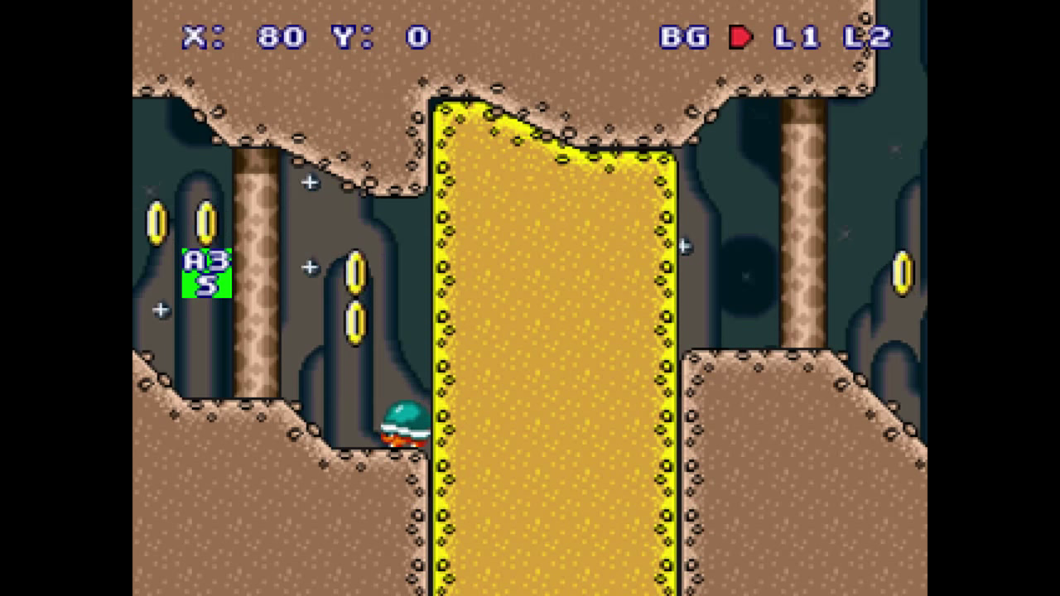
key("Escape")
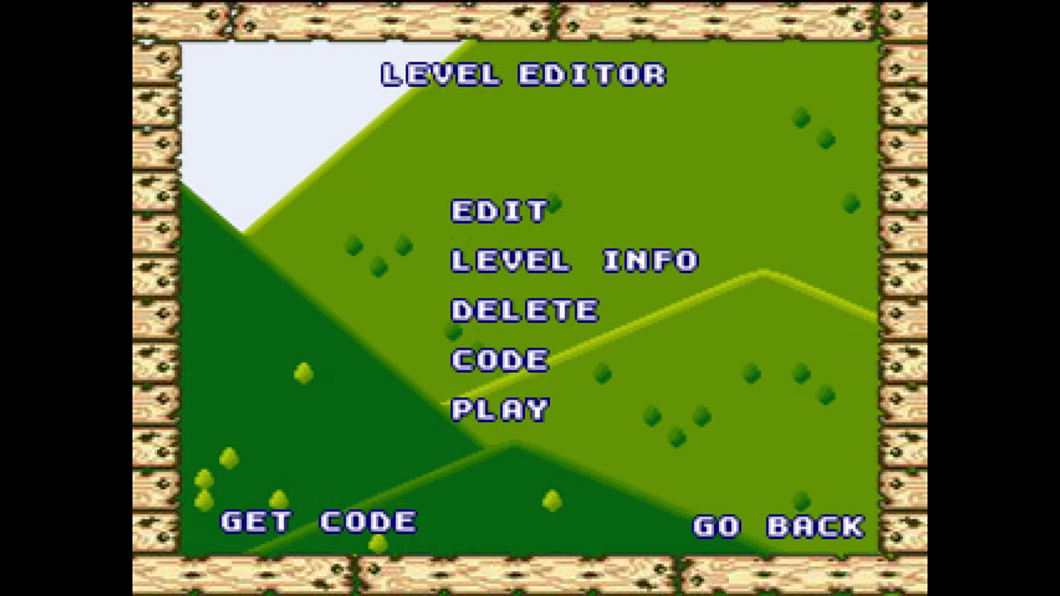
Play the airship level and cross the gap to the wooden crates beside the skeletal beetle.
key("Up")
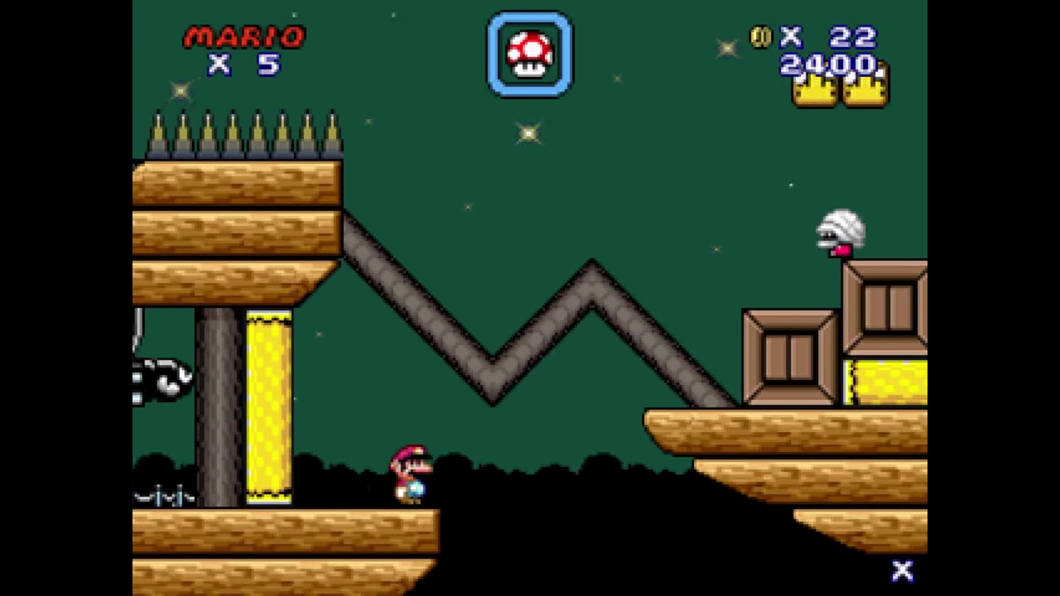
key("Up")
key("Right")
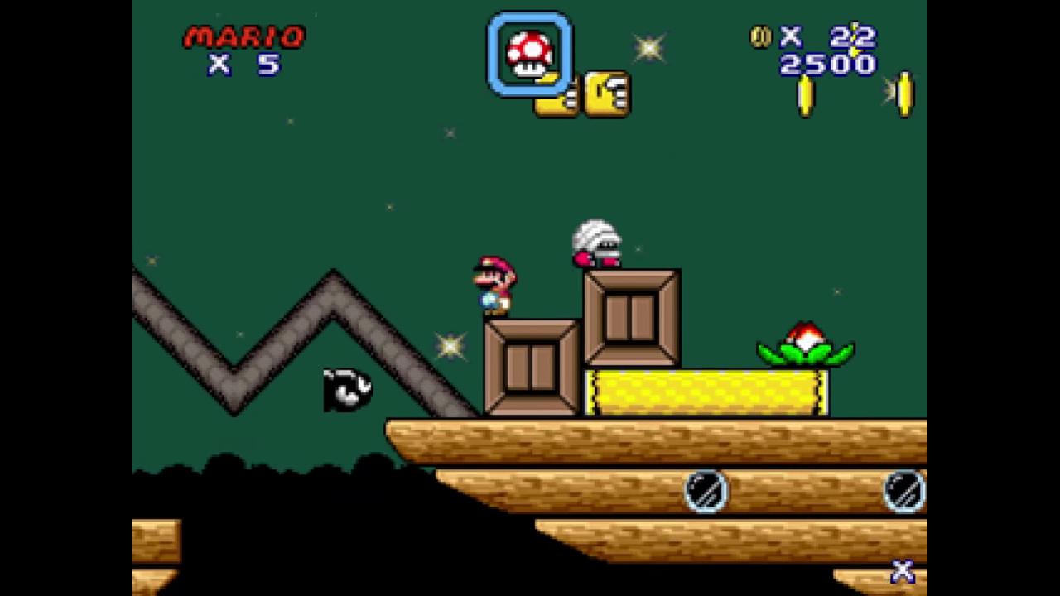
key("x")
key("Right")
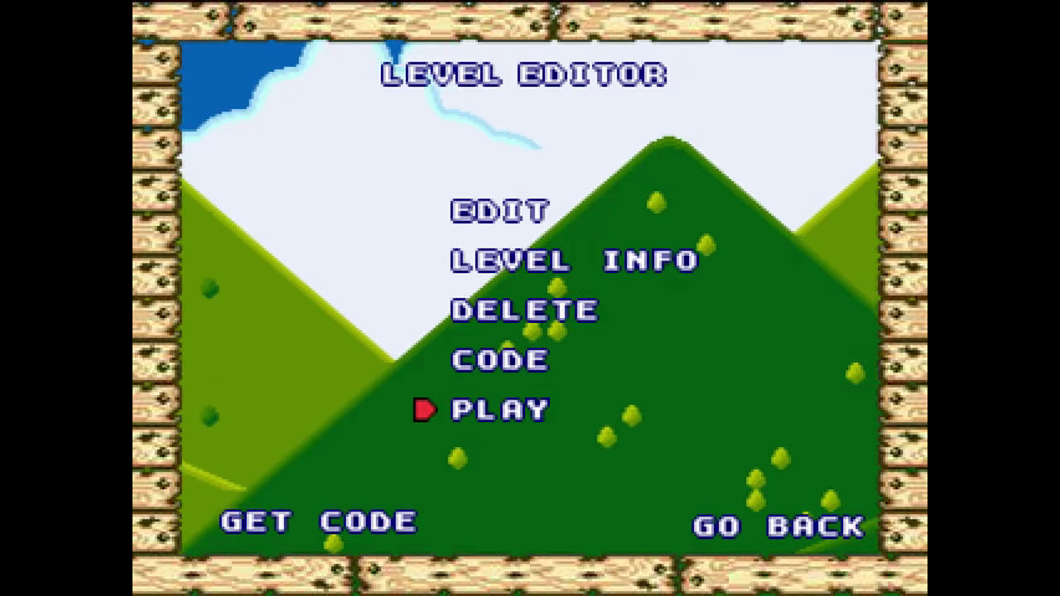
Restart the airship level and try again to cross the gap from the starting deck.
key("x")
key("Right")
key("x")
key("x")
key("Left")
key("Left")
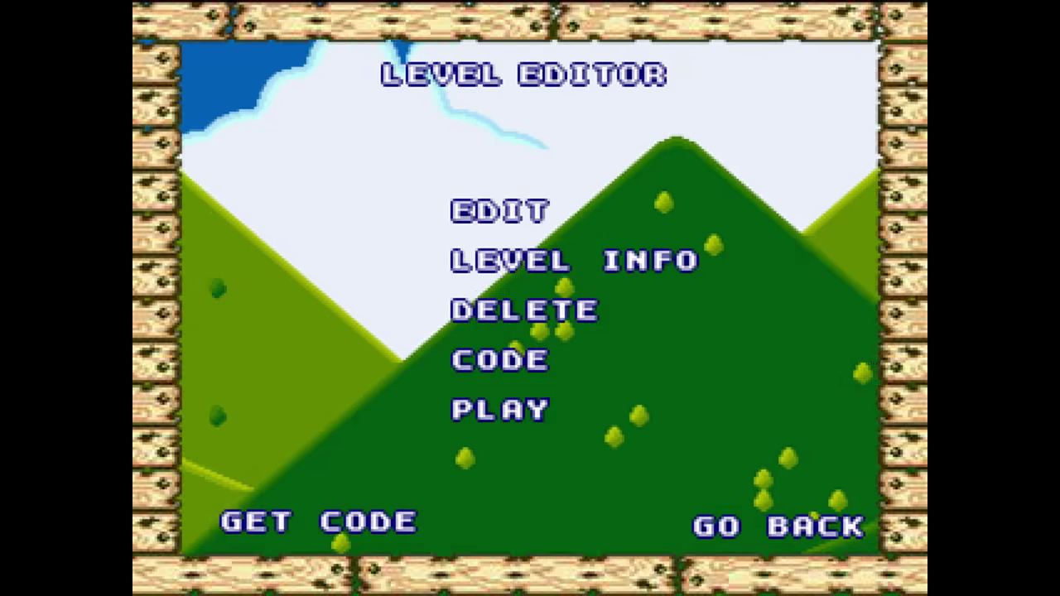
Replay the airship level, jump across to the crates, hit a question block above them and return to editing.
key("x")
key("Right")
key("x")
key("x")
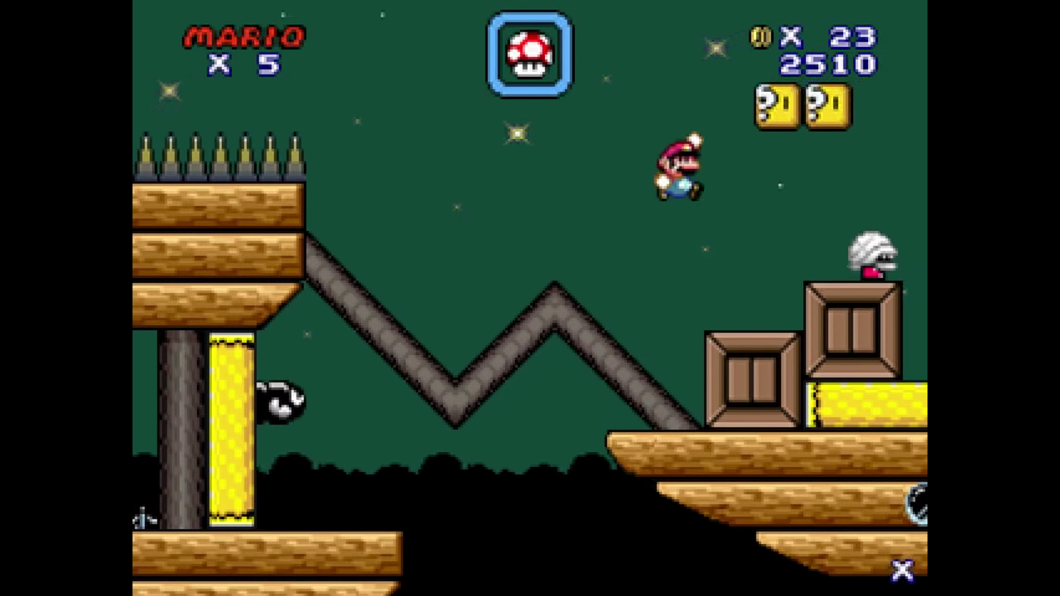
key("x")
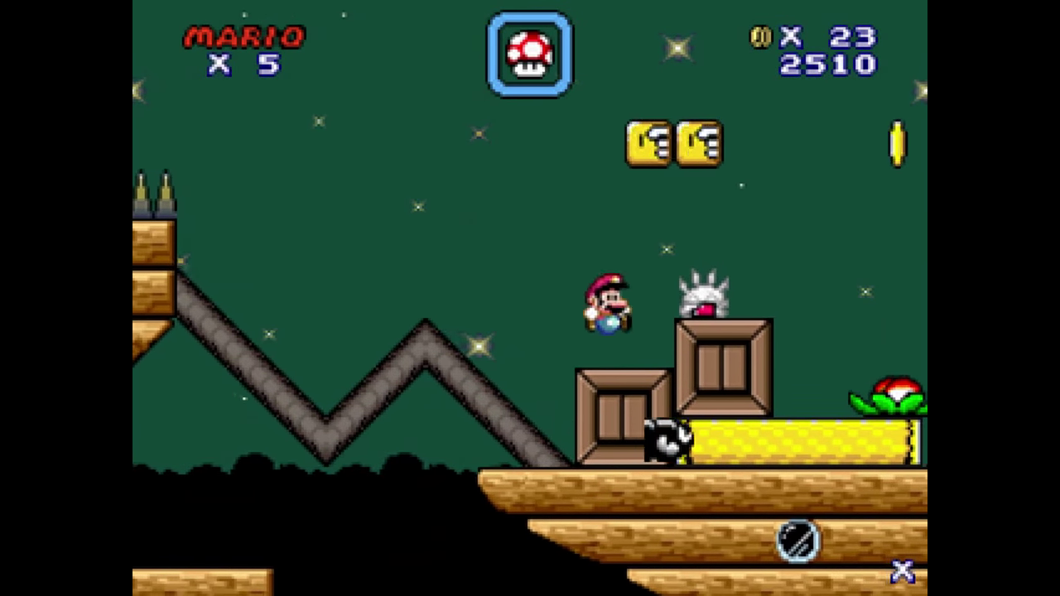
key("x")
key("Right")
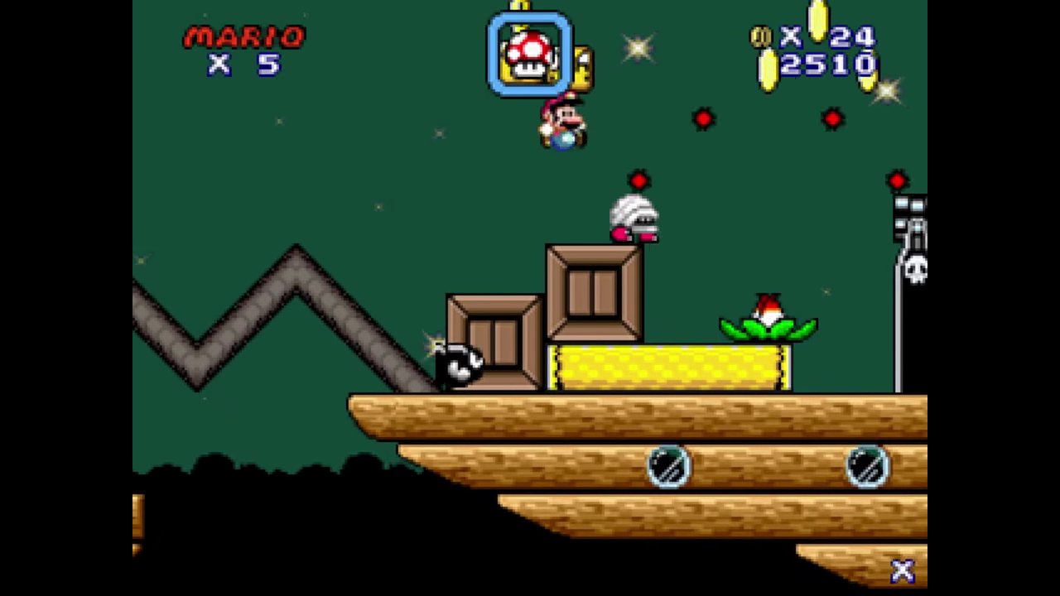
key("Escape")
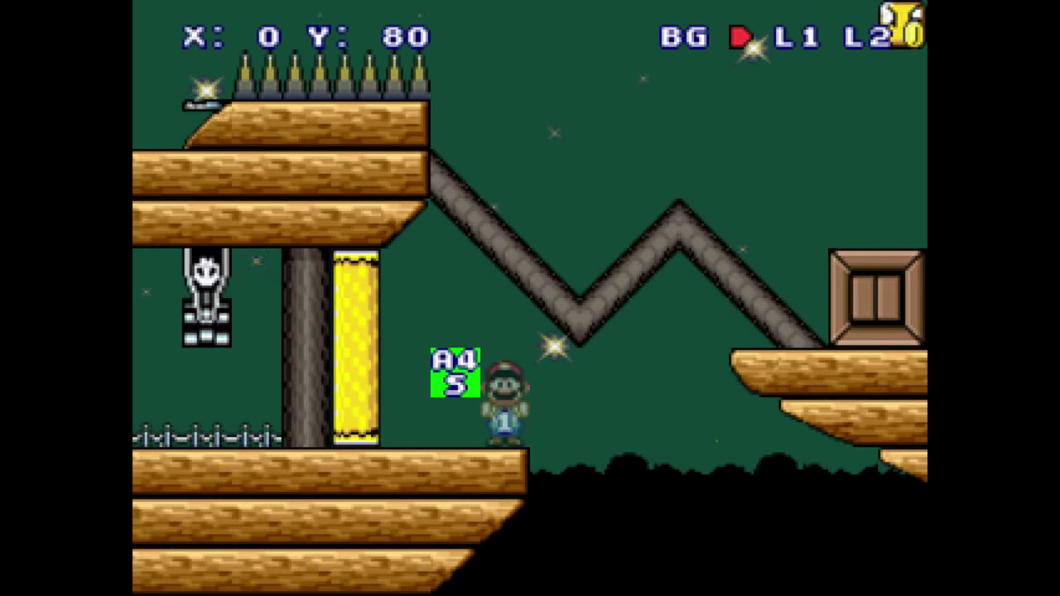
Examine the airship level from the A4 S marker past the crates, the piranha flower and the skull cannon to the rope.
key("Right")
key("Up")
key("Right")
key("Up")
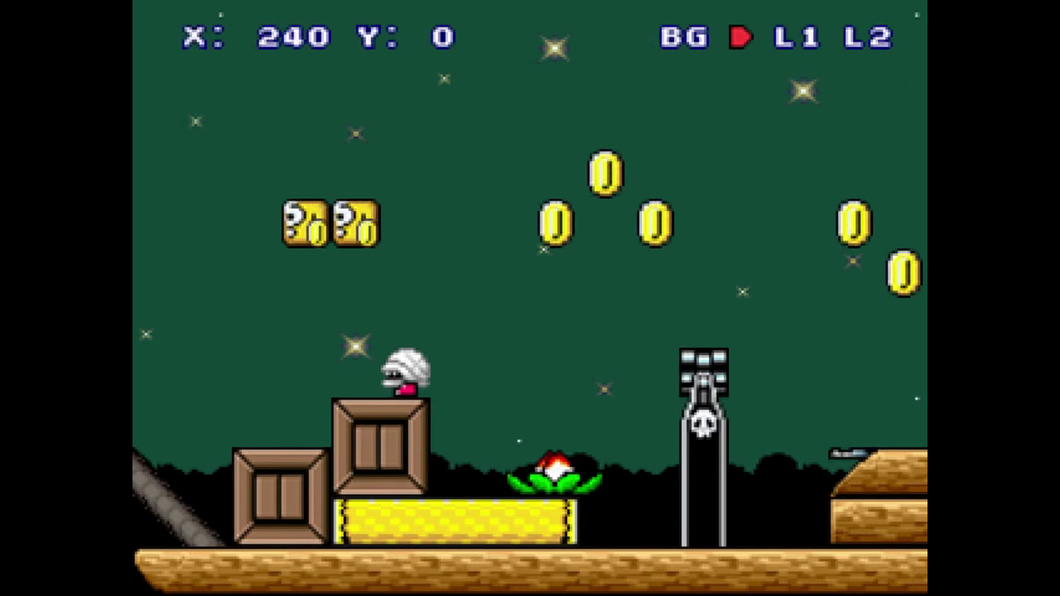
key("Down")
key("Left")
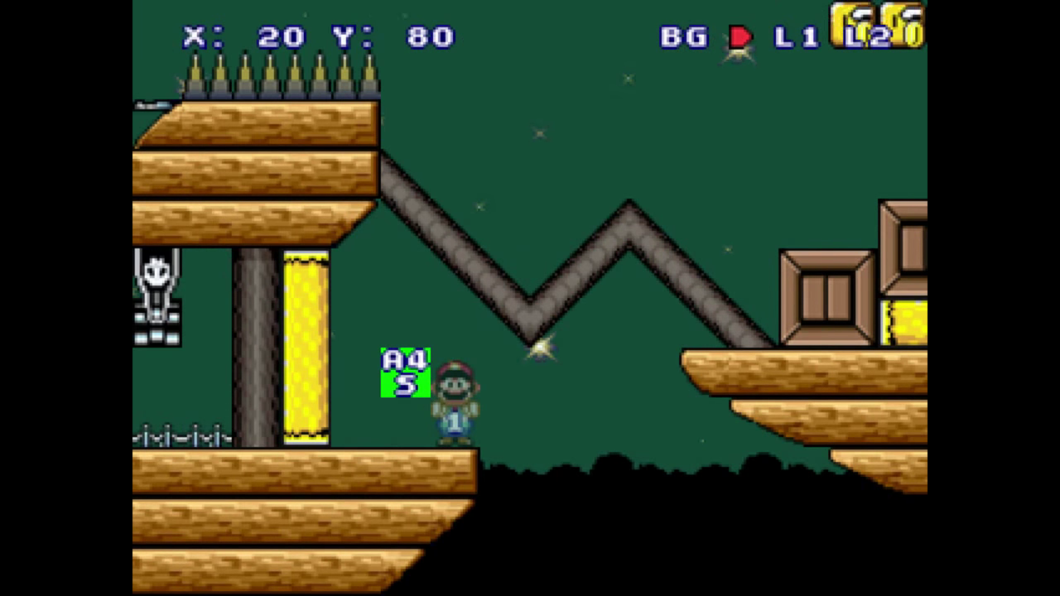
key("Right")
key("Right")
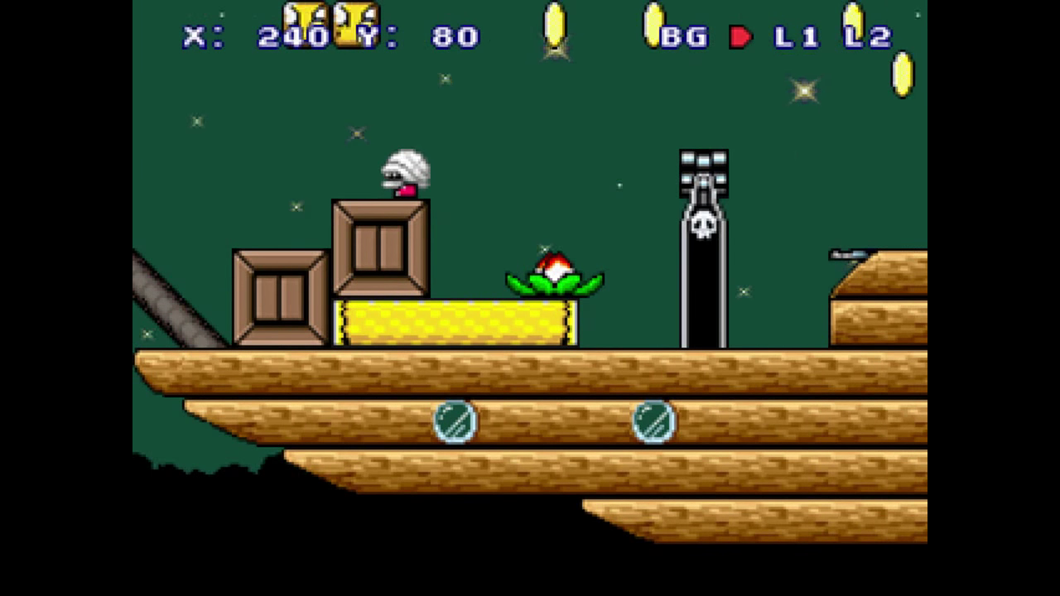
key("Right")
key("Left")
key("Up")
key("Down")
key("Right")
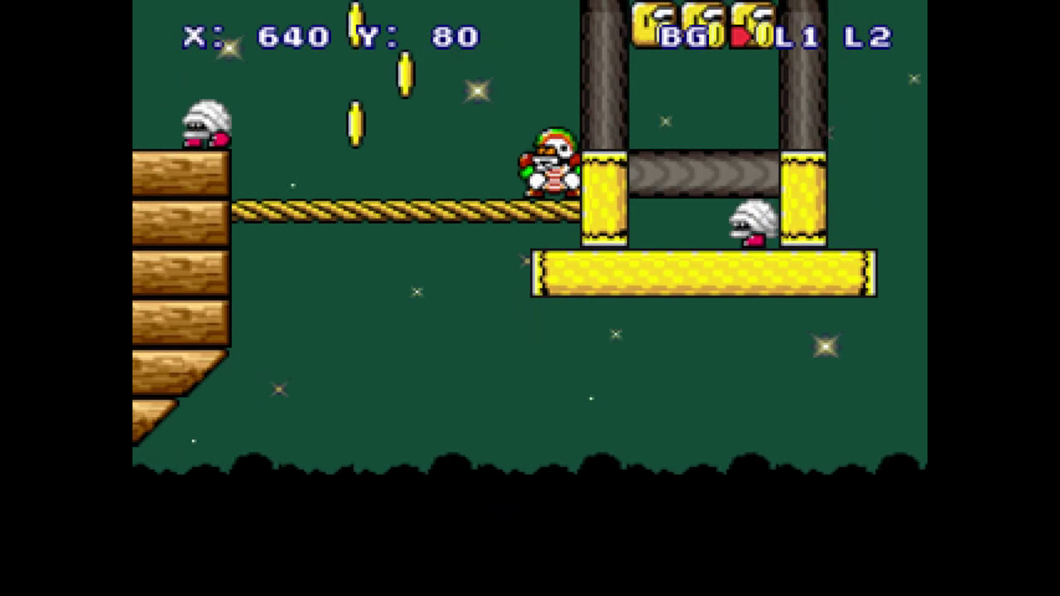
Examine the airship section with the spiked roof and three question blocks, and the coins leading to the next ship.
key("Left")
key("Up")
key("Right")
key("Down")
key("Right")
key("Up")
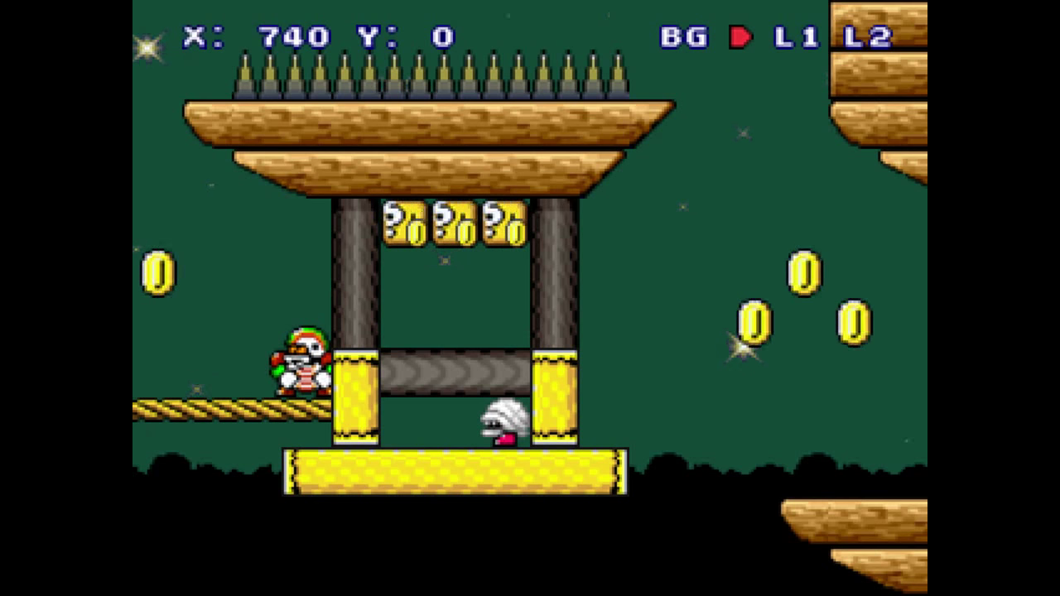
key("Right")
key("Right")
key("Right")
key("Right")
key("Right")
key("Right")
key("Right")
key("Right")
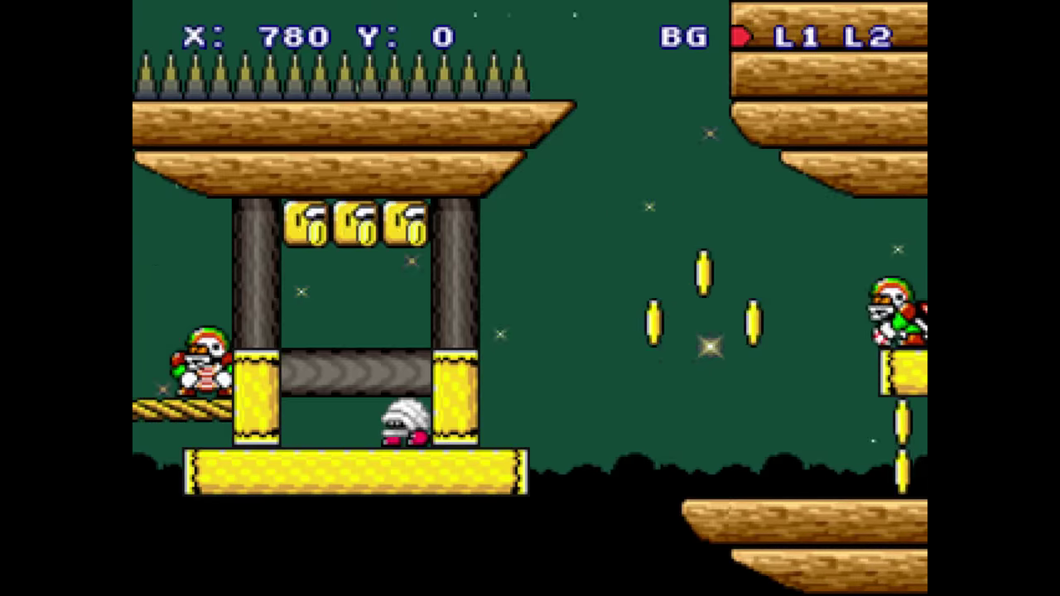